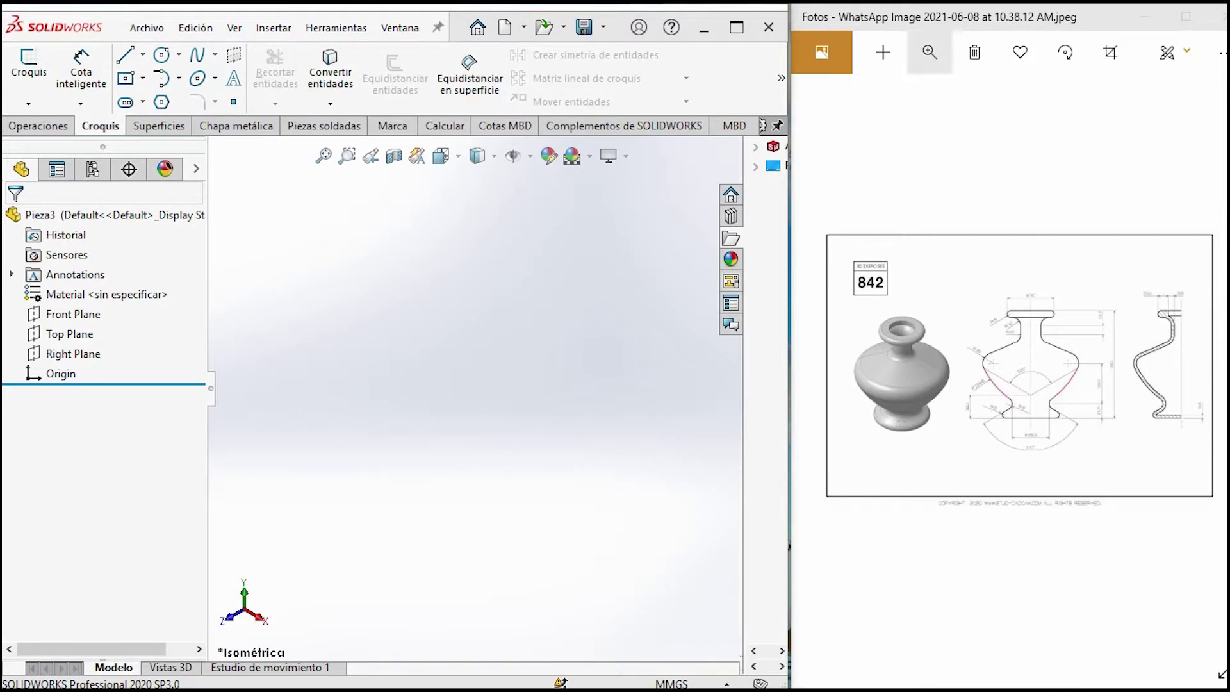
Enlarge the reference vase drawing so its profile dimensions are readable
left_click(930, 52)
left_click_drag(846, 98, 876, 99)
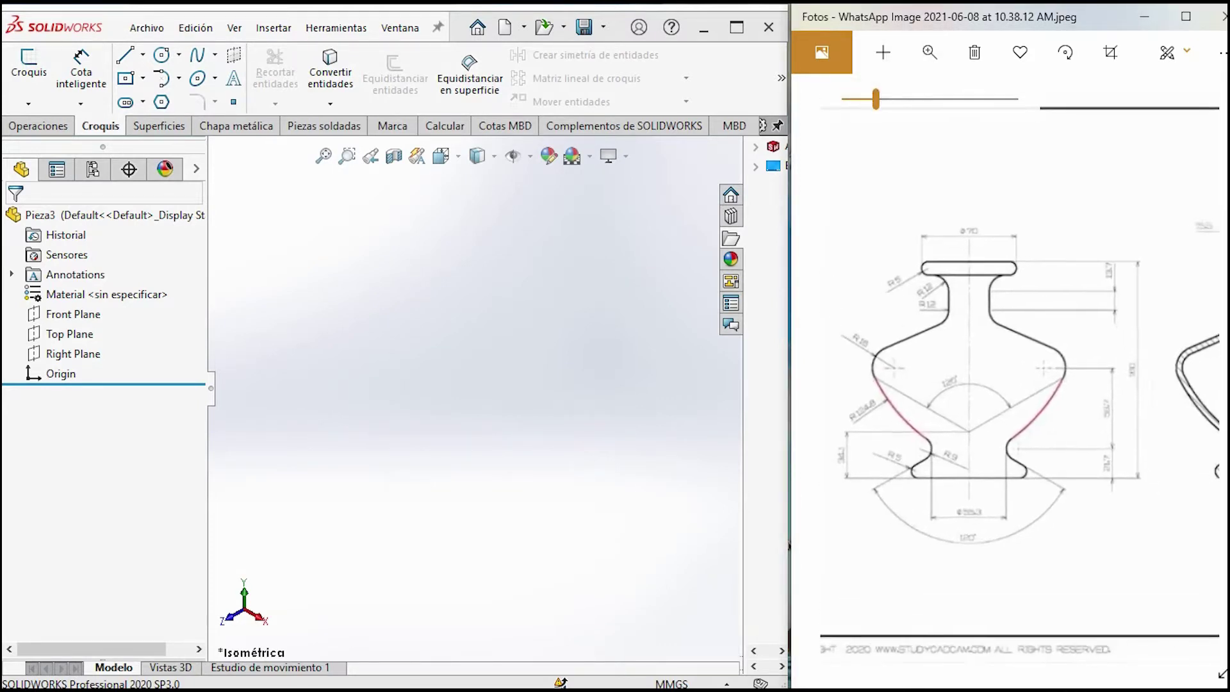
left_click(72, 90)
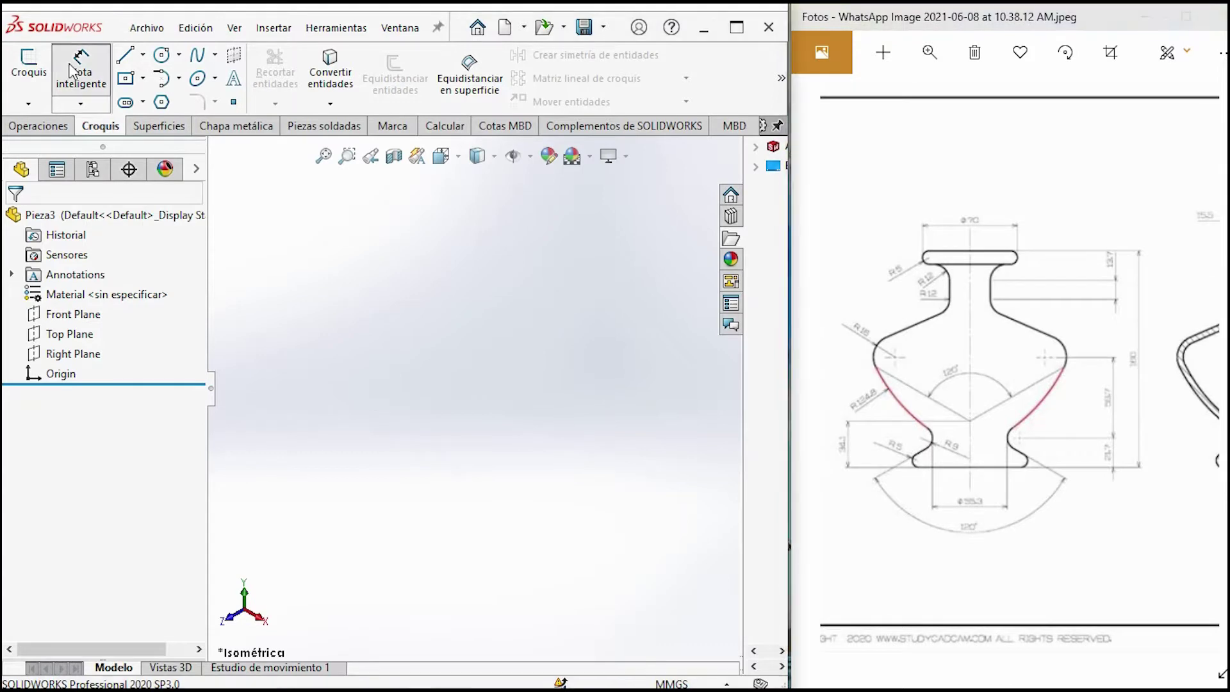
left_click(37, 219)
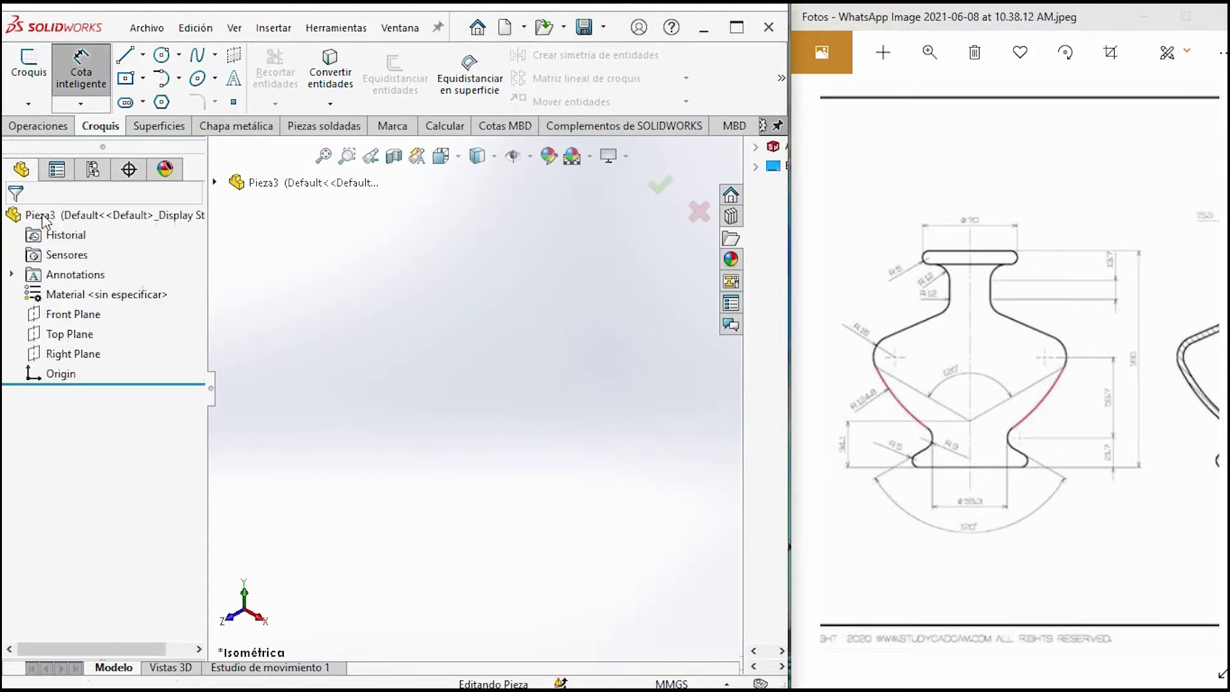
Start a new sketch on the Front Plane with the construction line tool
left_click(28, 64)
left_click(396, 259)
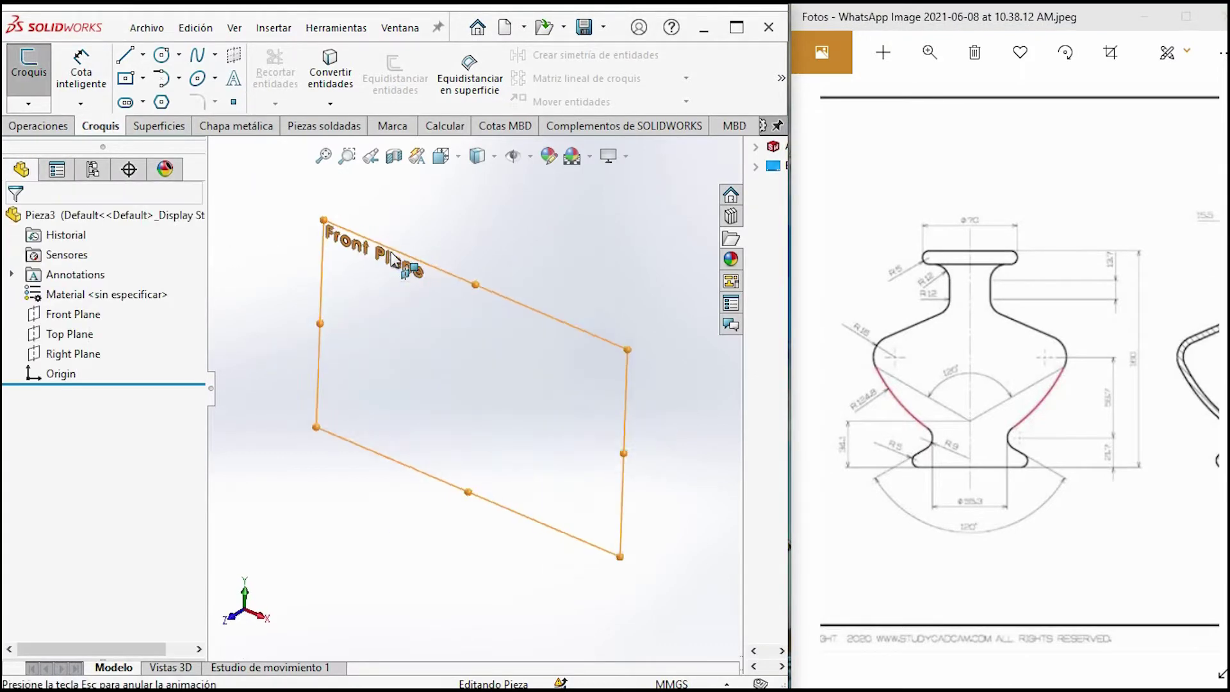
left_click(144, 55)
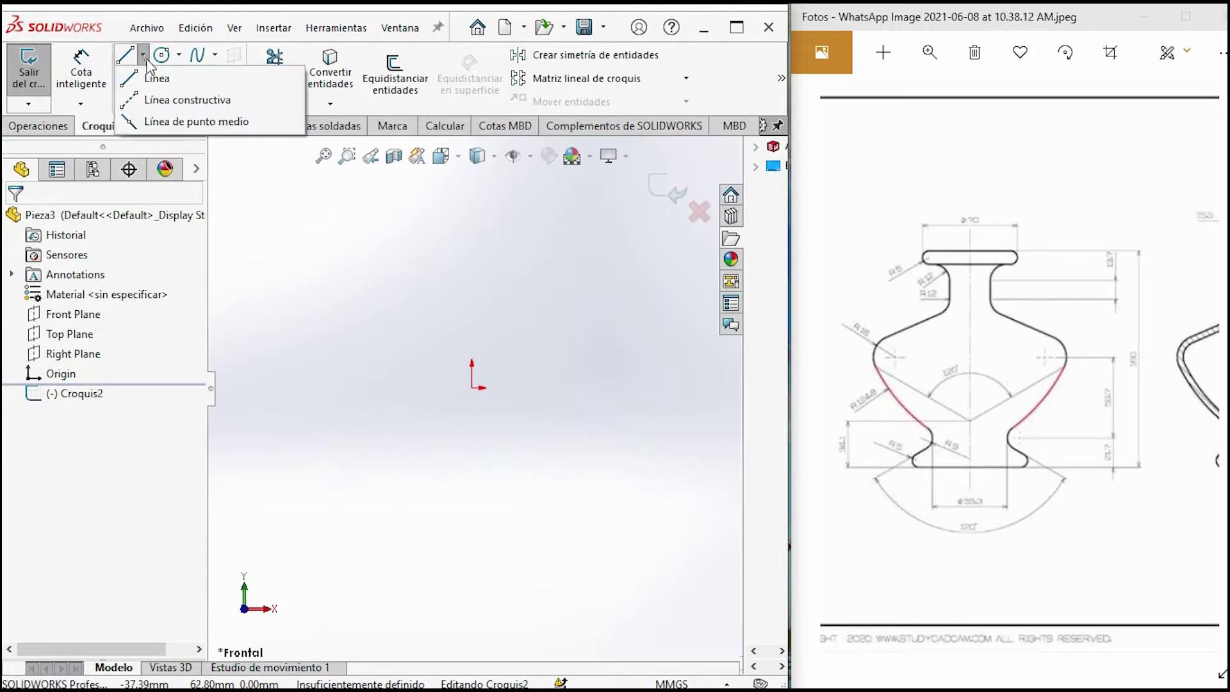
left_click(157, 100)
left_click(472, 388)
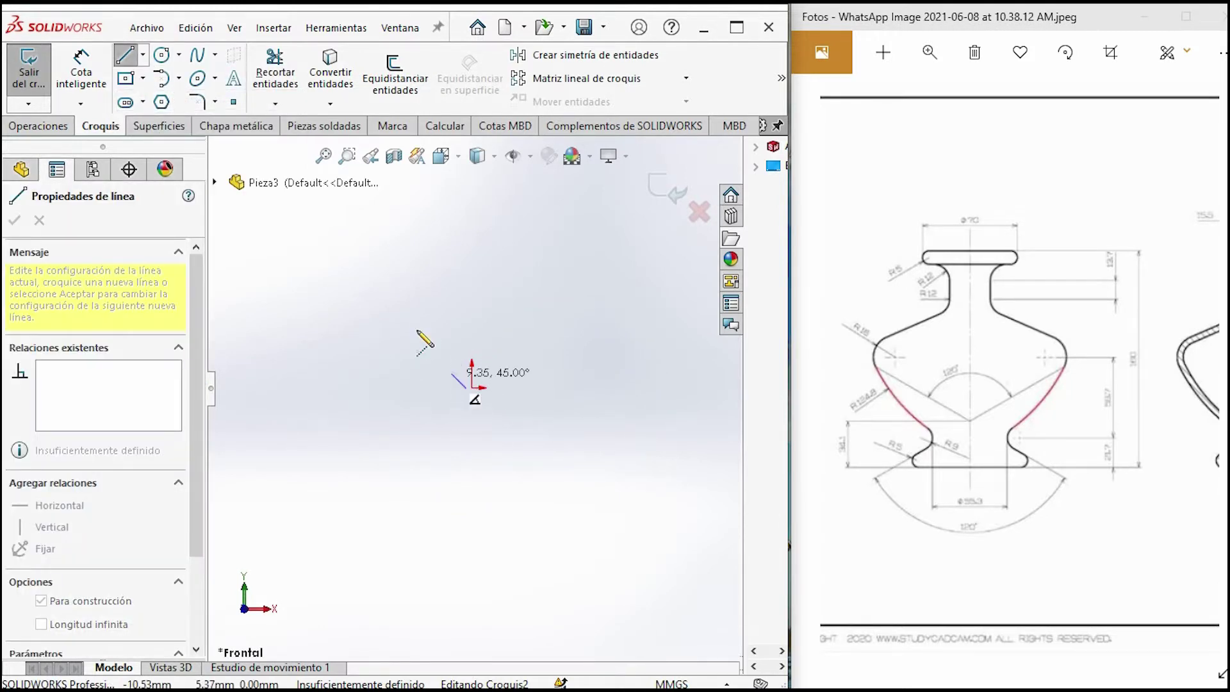
key("Escape")
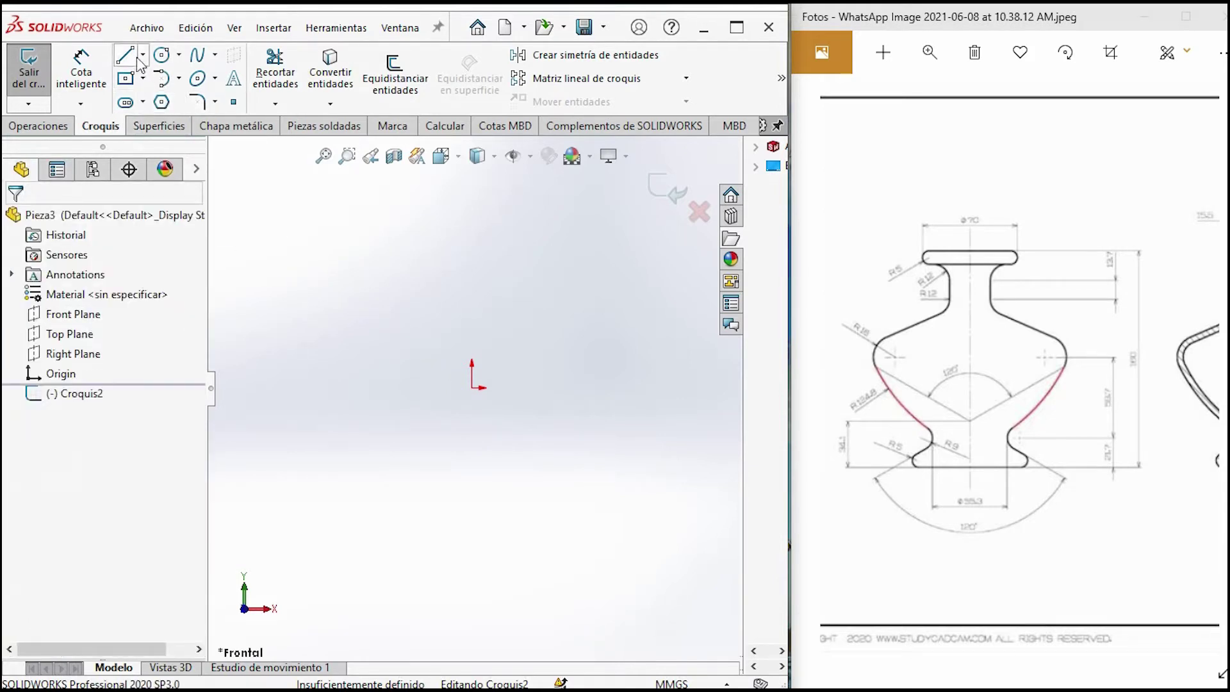
Draw a vertical construction centerline downward from the origin
left_click(142, 55)
left_click(154, 99)
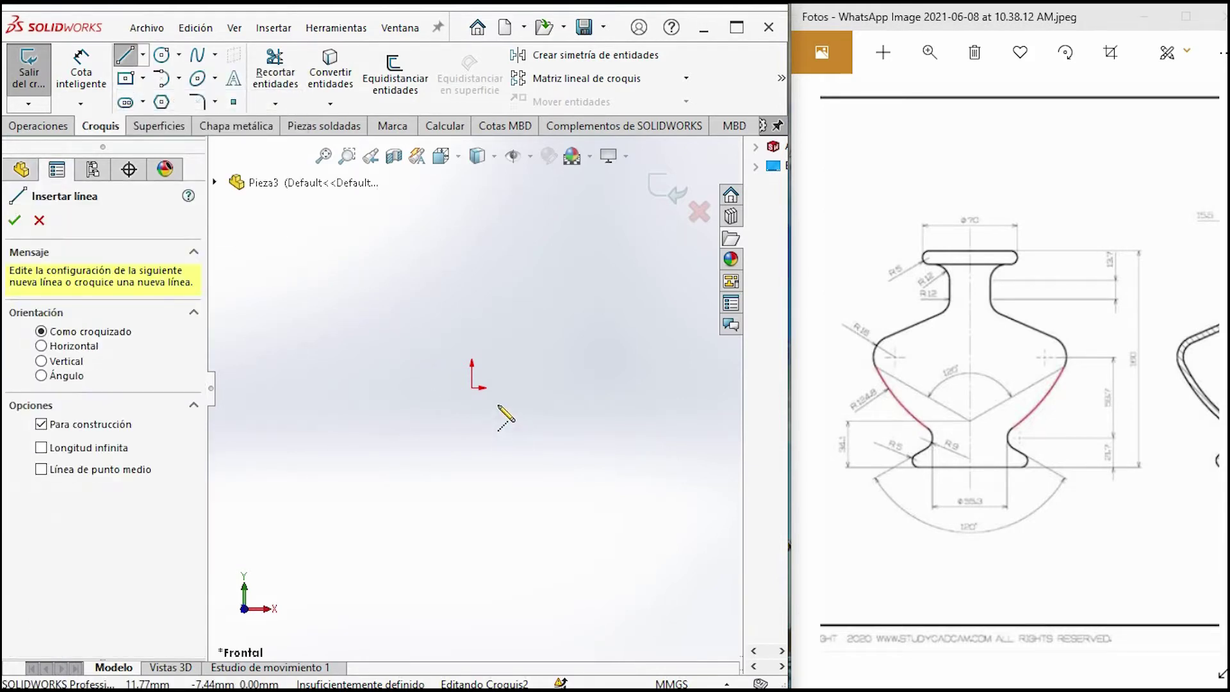
left_click(472, 388)
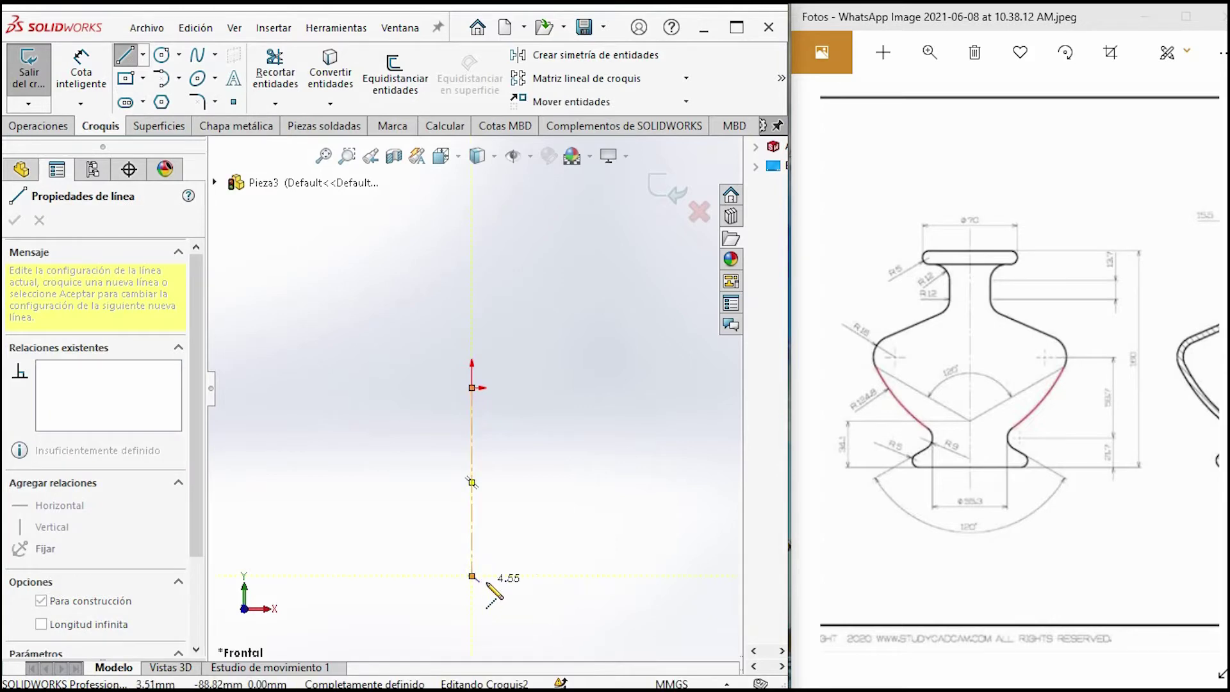
left_click(472, 576)
key("Escape")
left_click(125, 63)
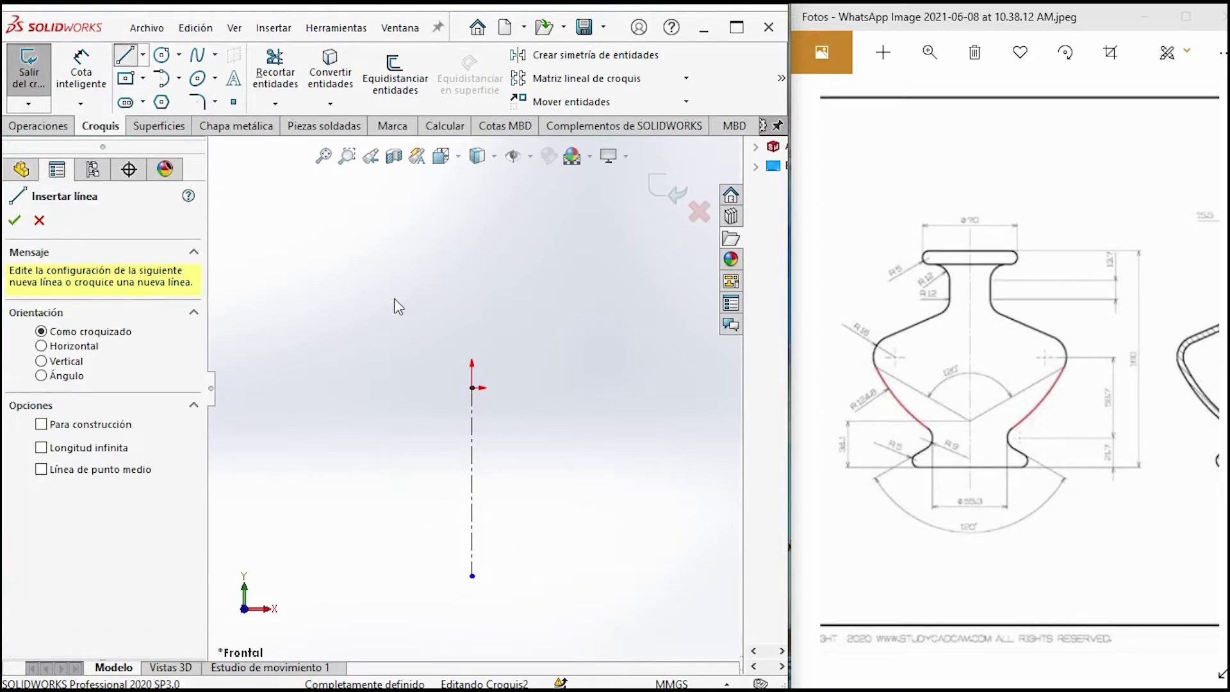
Trace the half-profile: top line, rim arc, short line, shoulder arc, vertical wall, lower arc, slanted base
left_click(472, 388)
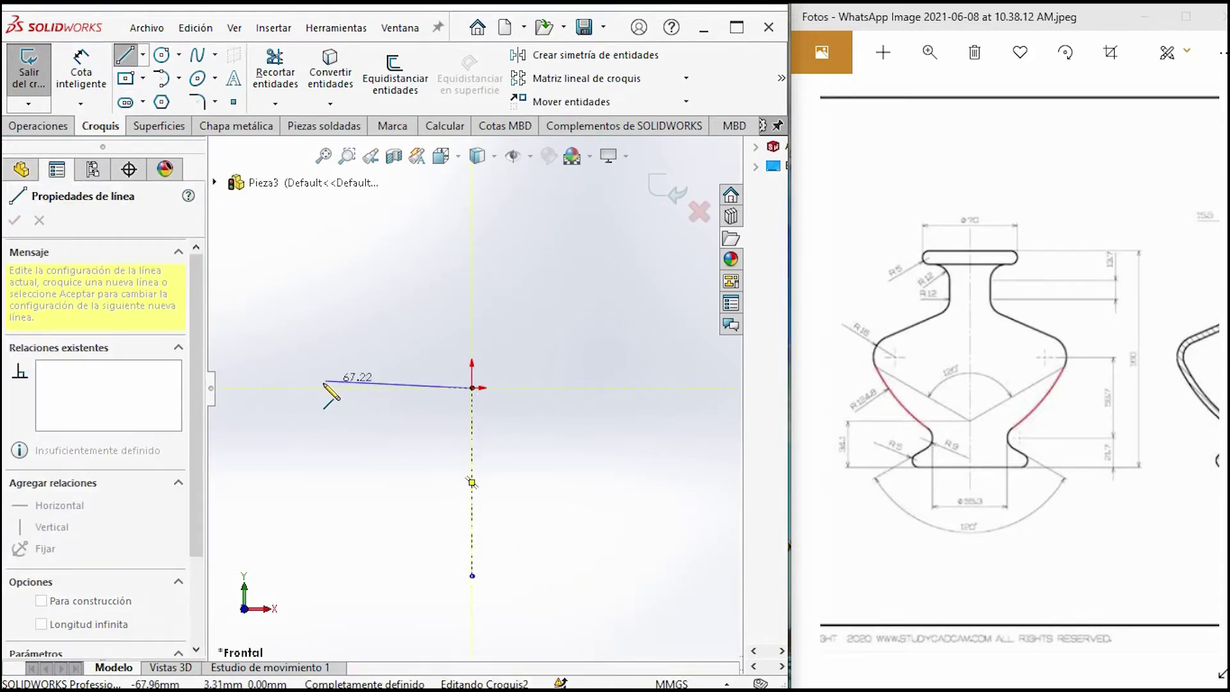
left_click(324, 387)
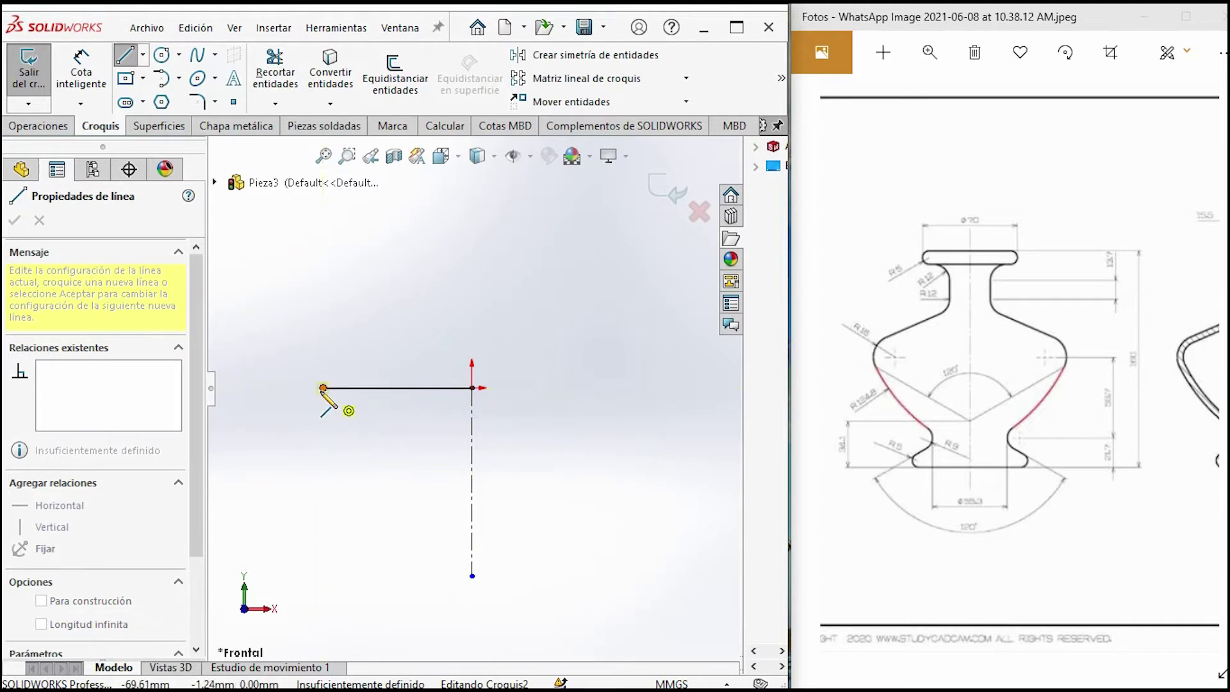
left_click(323, 435)
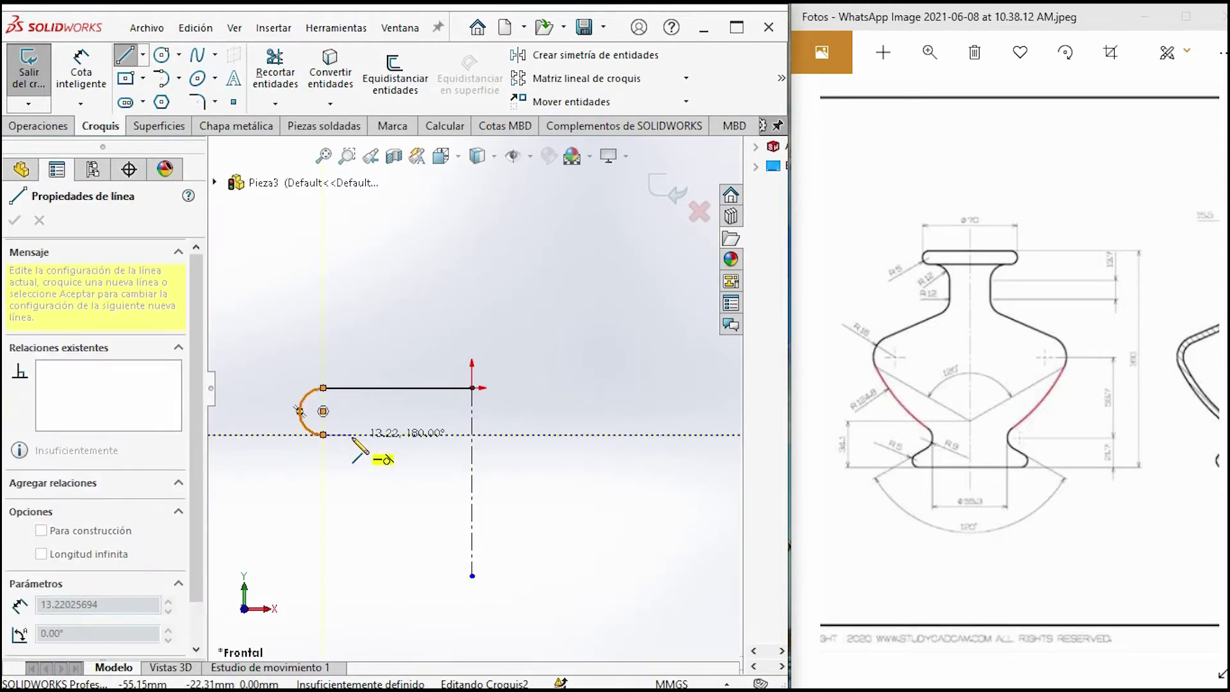
left_click(351, 436)
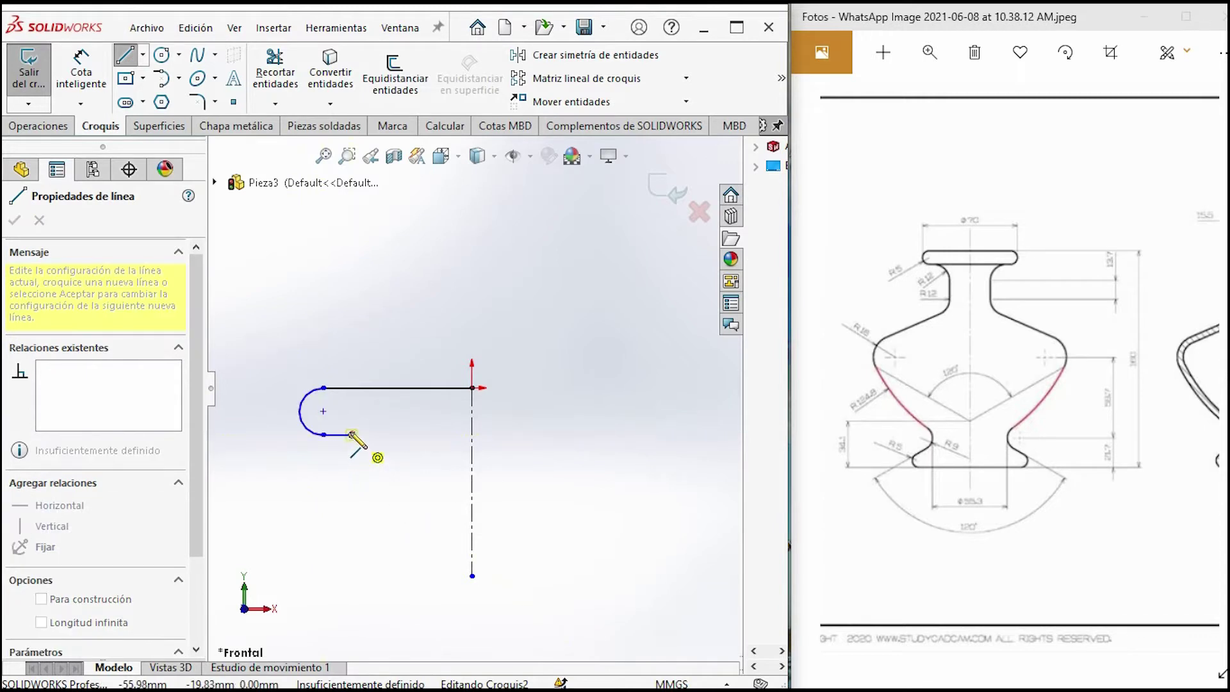
left_click(382, 482)
left_click(383, 564)
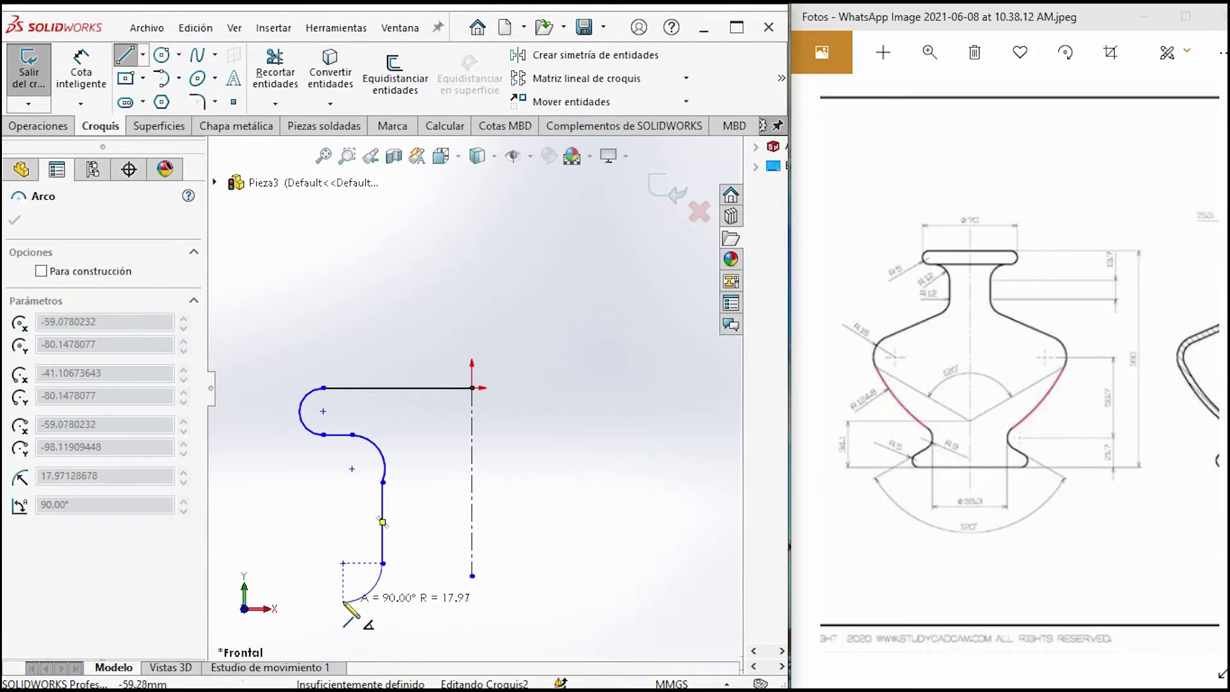
left_click(344, 603)
left_click(264, 642)
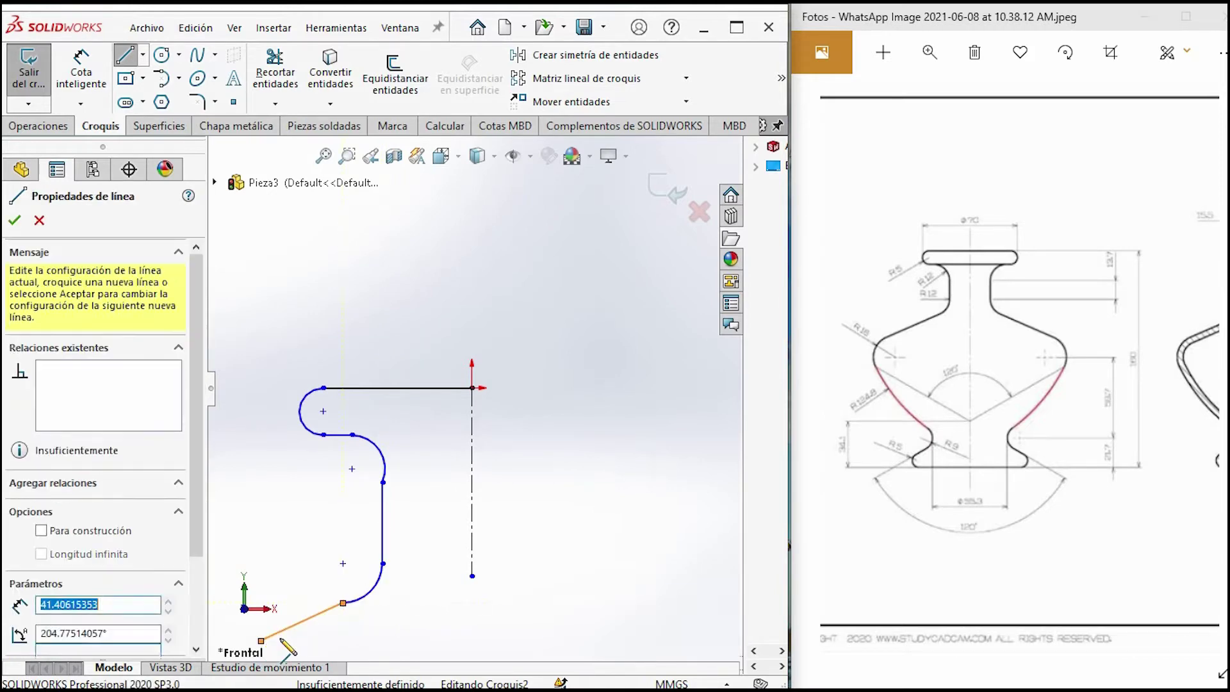
key("z")
key("z")
key("Escape")
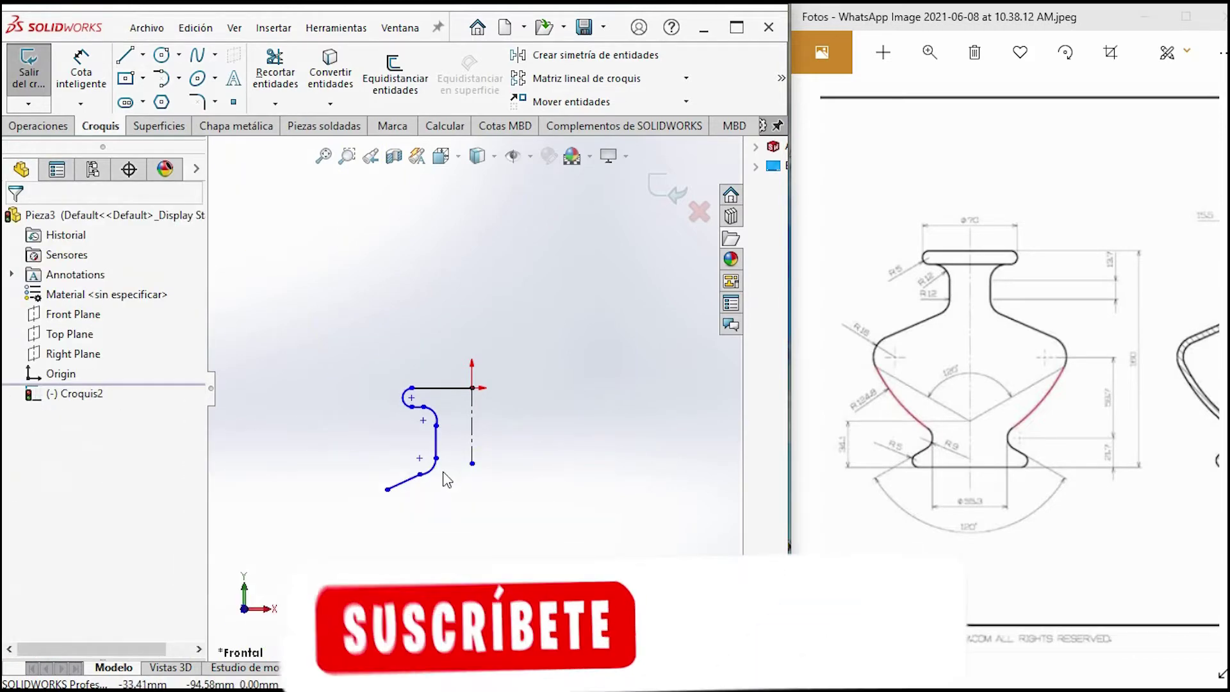
Add a length dimension to the top horizontal line, currently 68.37 mm
scroll(410, 398, "down", 2)
left_click(82, 72)
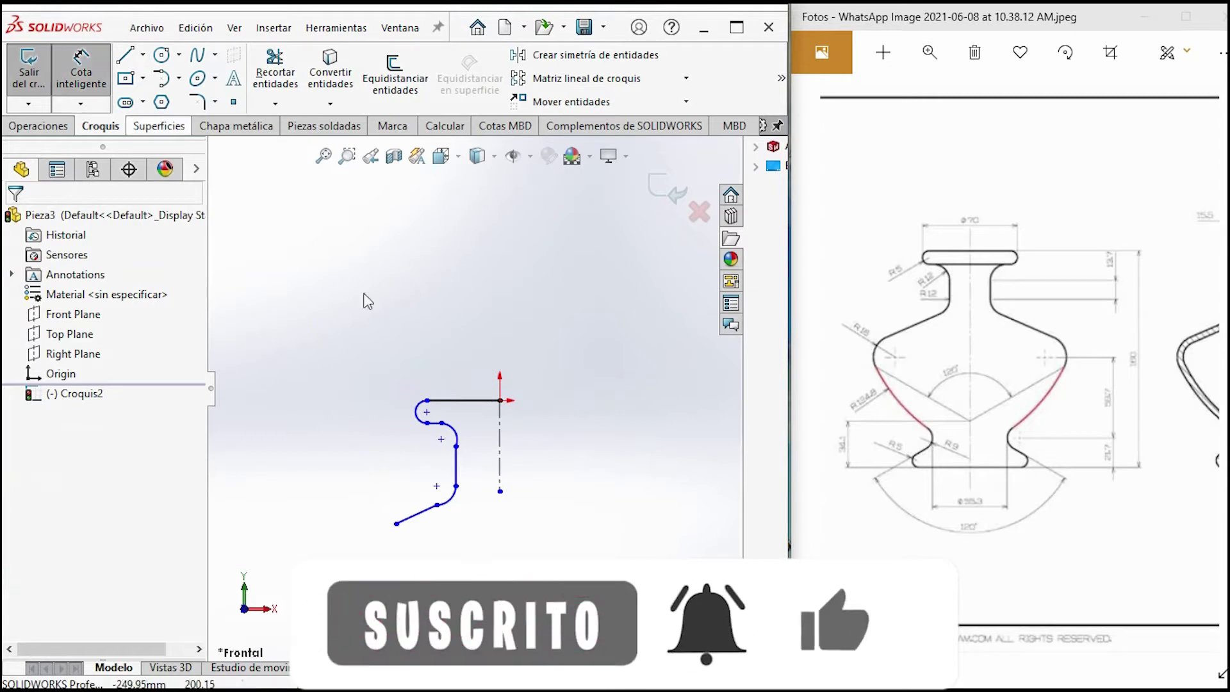
left_click(455, 400)
left_click(466, 340)
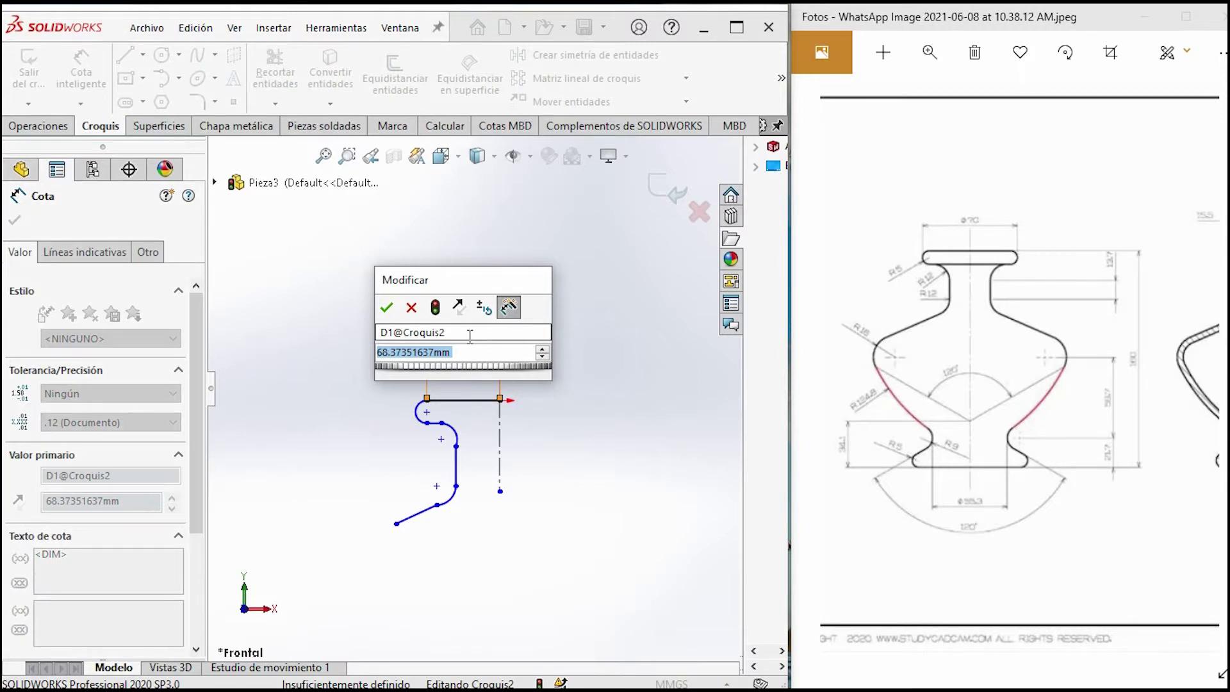
Set the top line length to 30 mm and the rim arc radius to 5 mm
type("30")
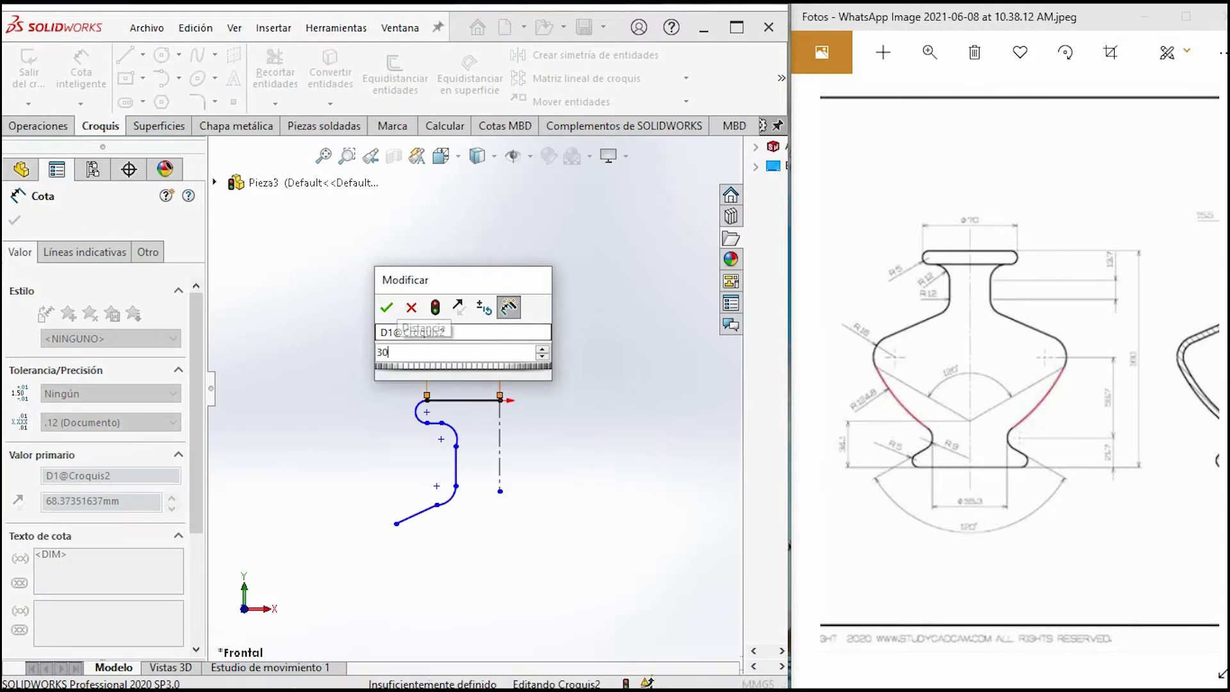
key("Return")
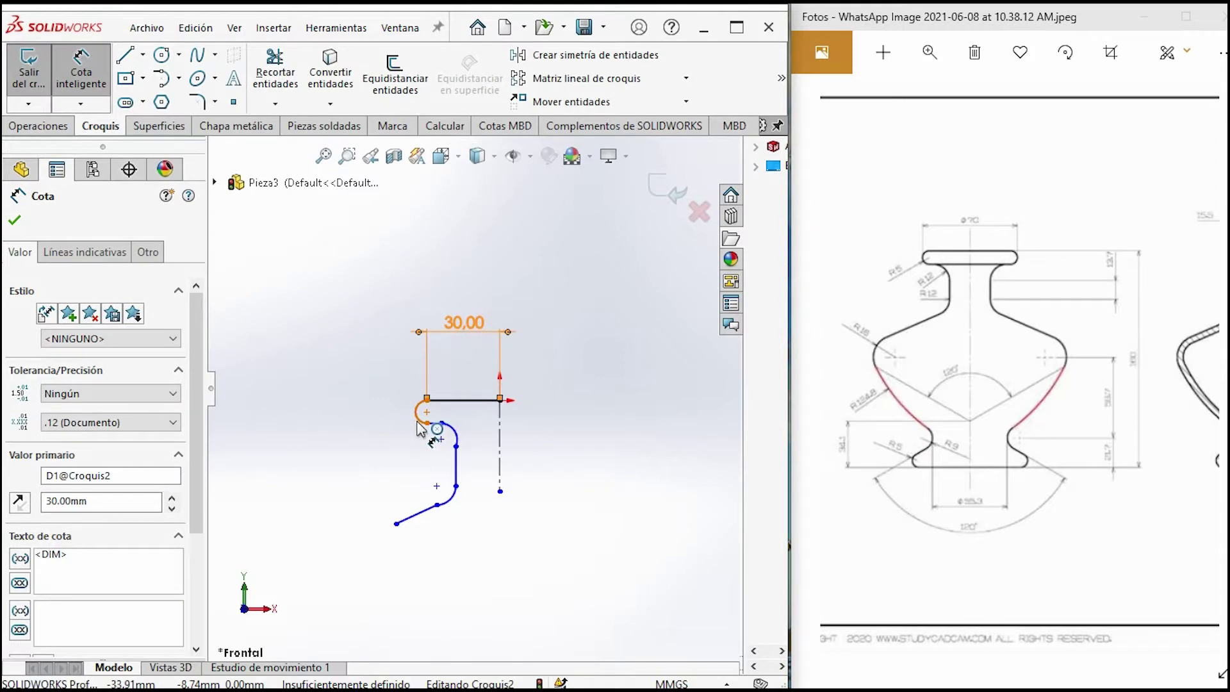
left_click(419, 428)
left_click(392, 446)
type("5")
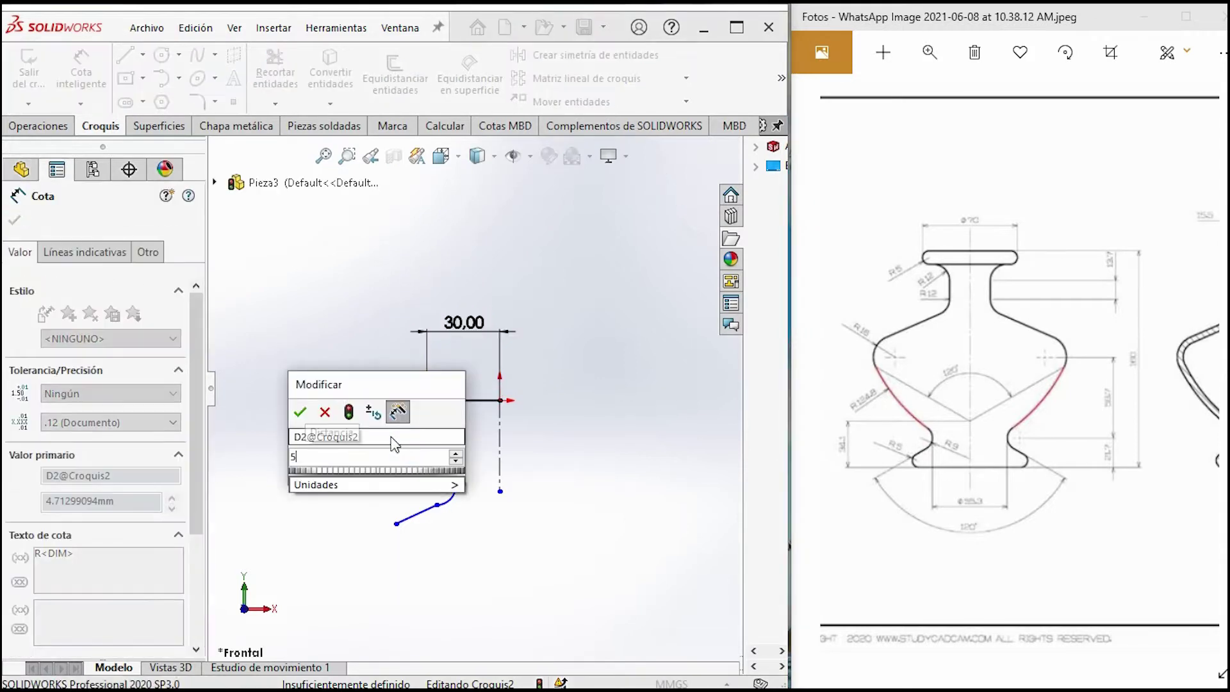
key("Return")
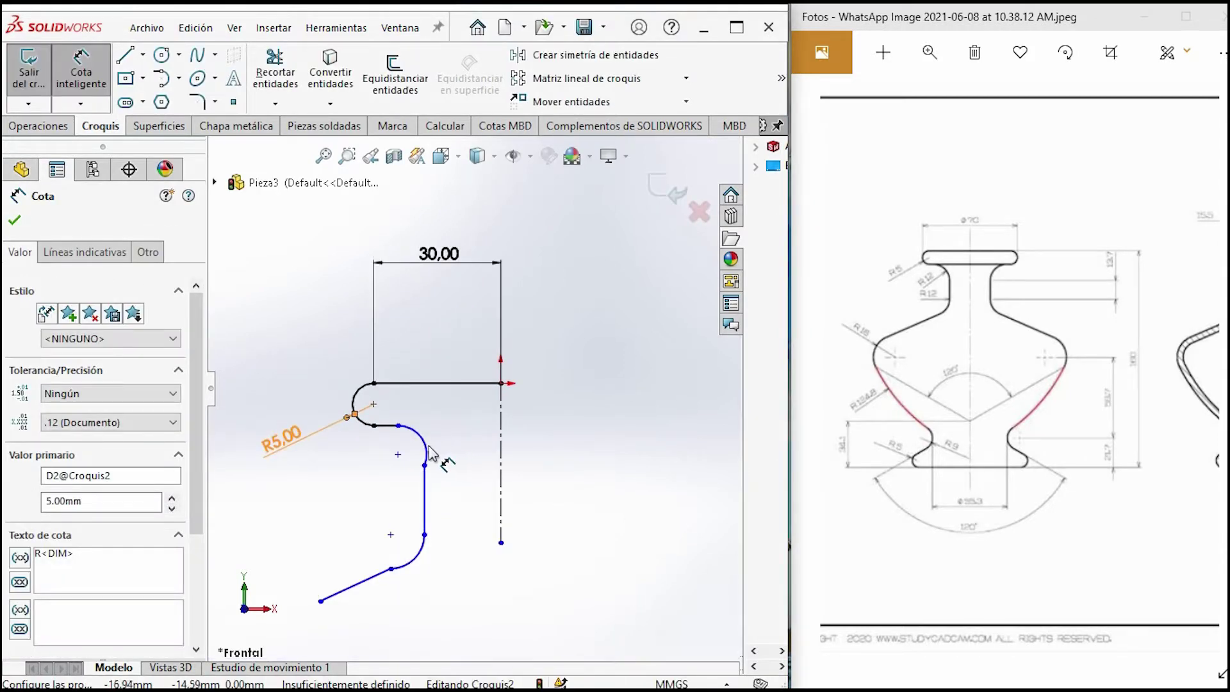
Give the shoulder arc a radius of 12 mm
left_click(429, 453)
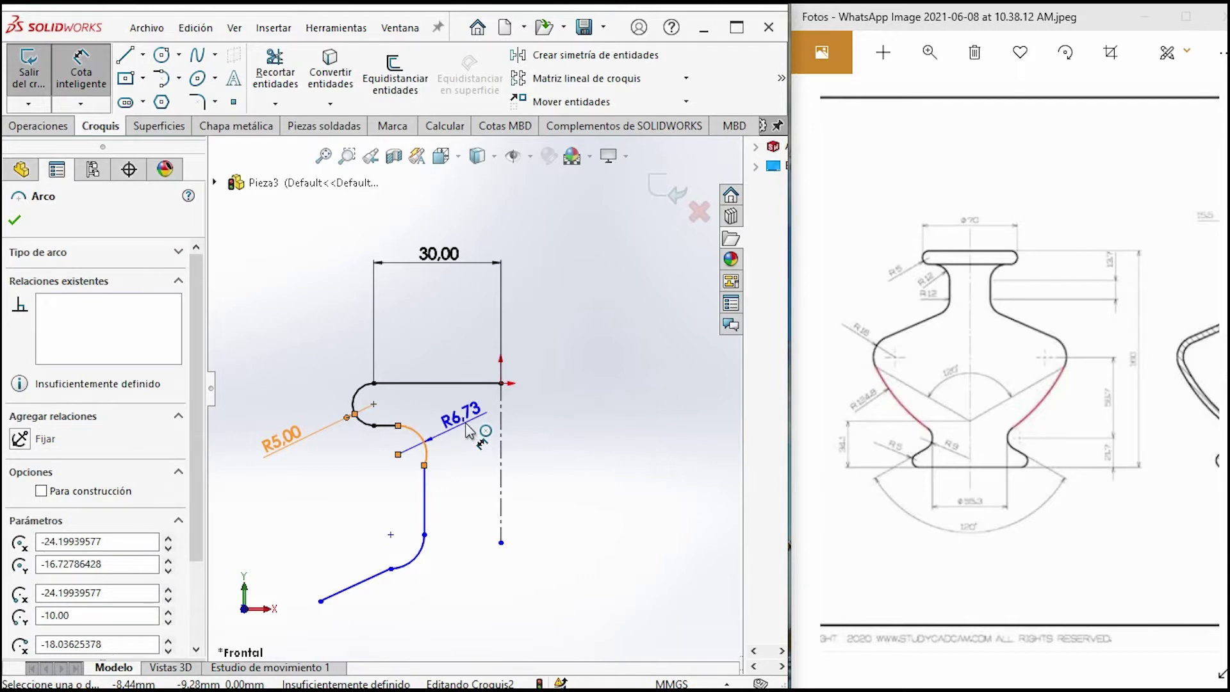
left_click(500, 430)
type("12")
key("Return")
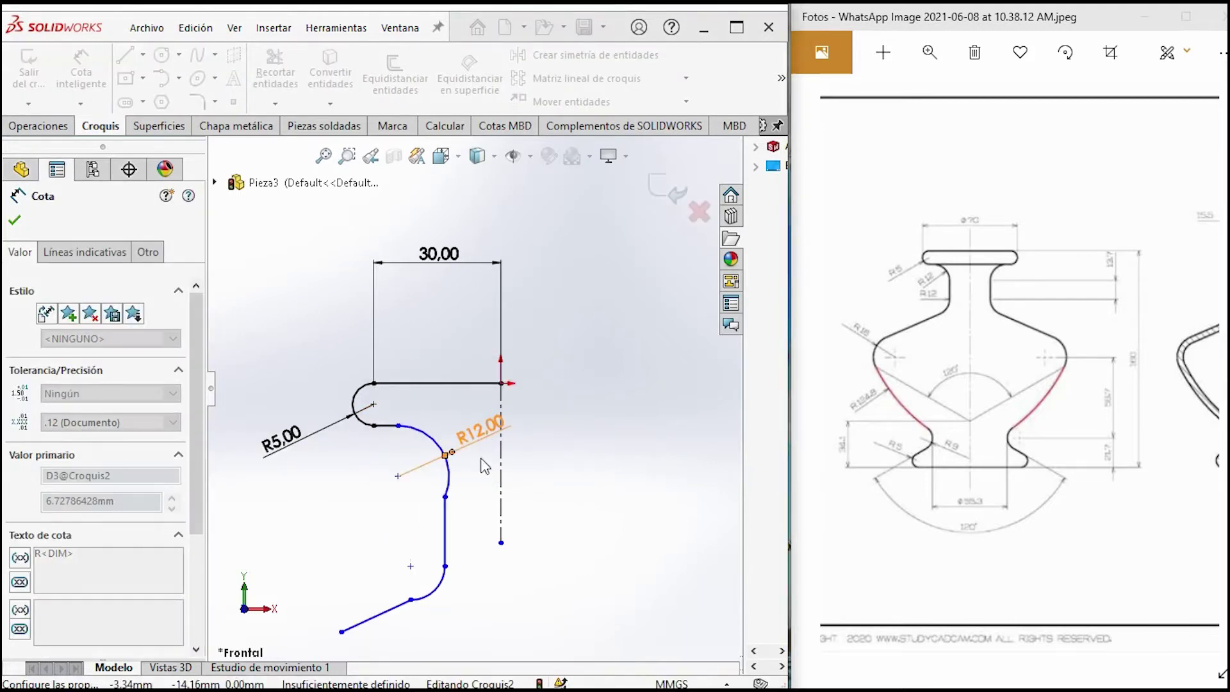
left_click(448, 540)
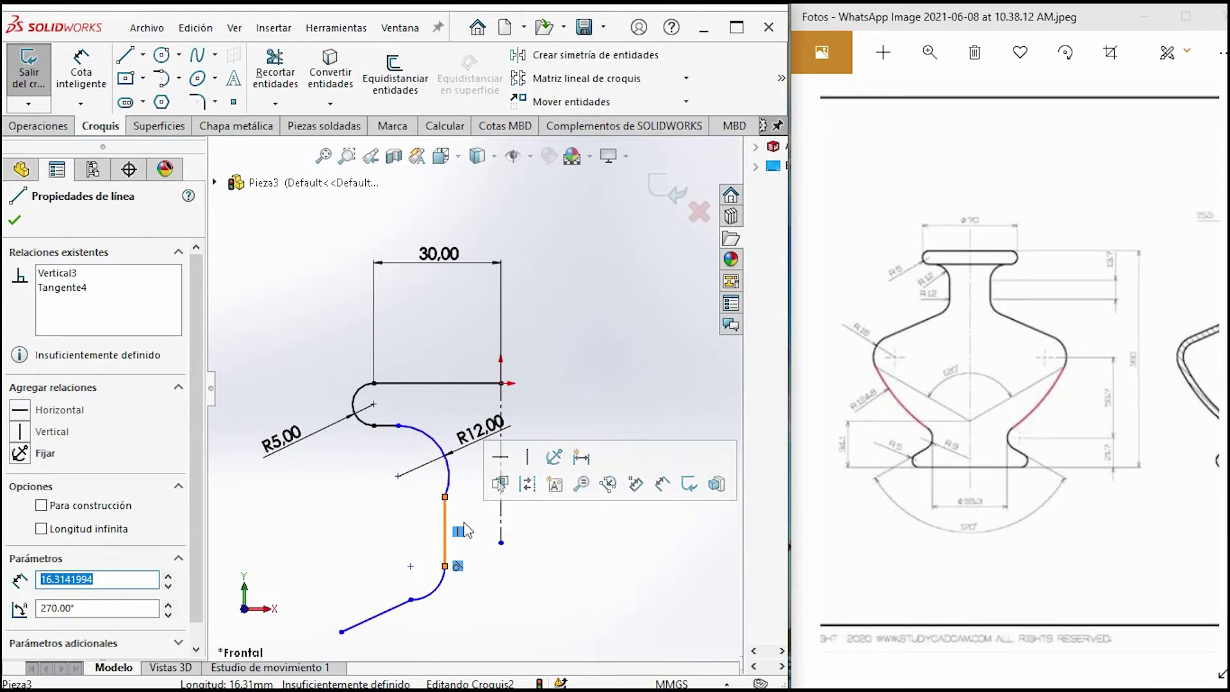
Make the R12 shoulder arc tangent to the vertical wall line
left_click(454, 494)
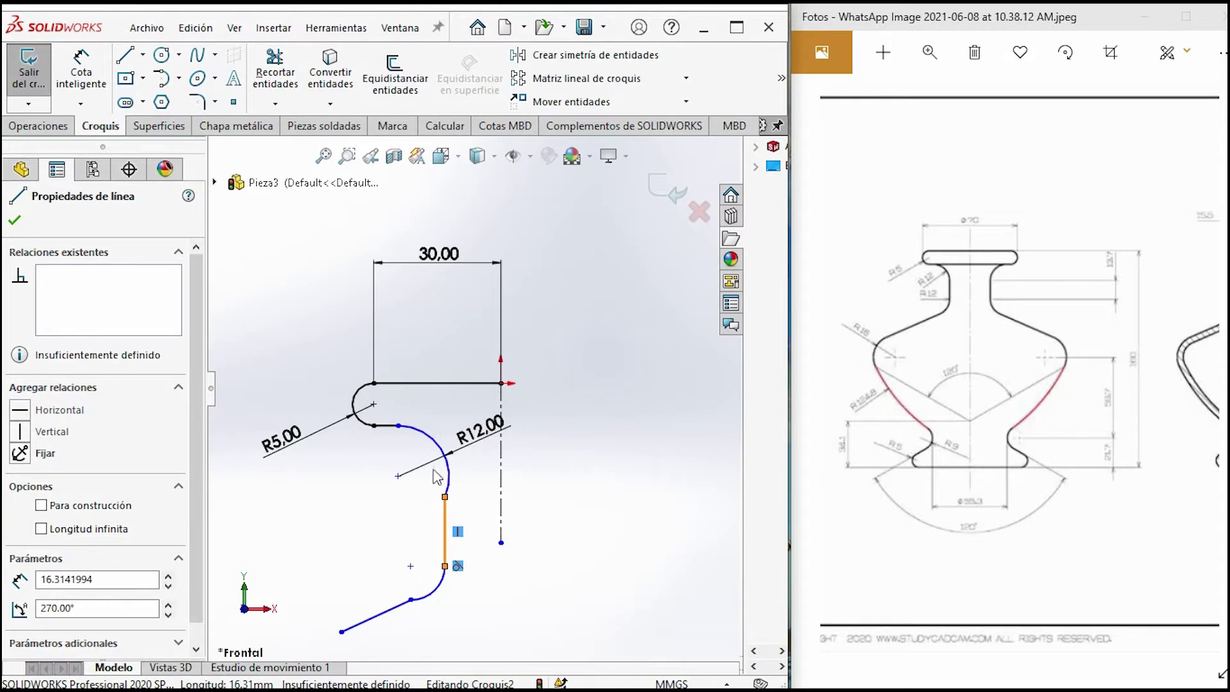
left_click(443, 458, "ctrl")
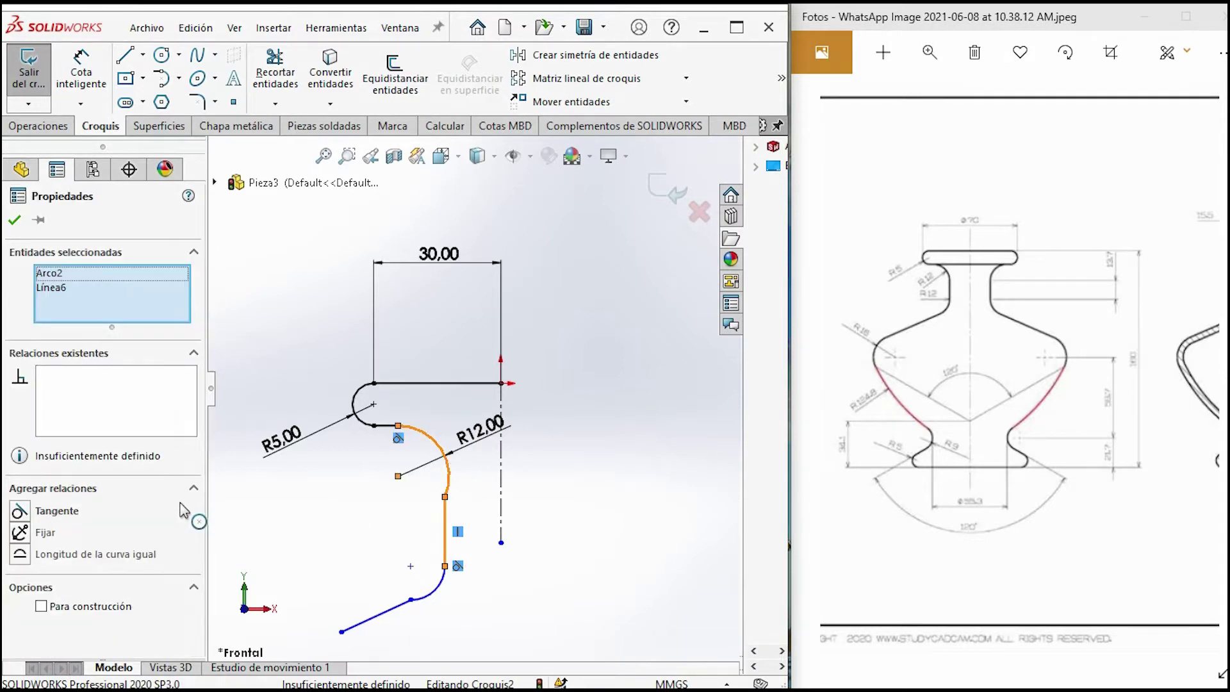
left_click(26, 513)
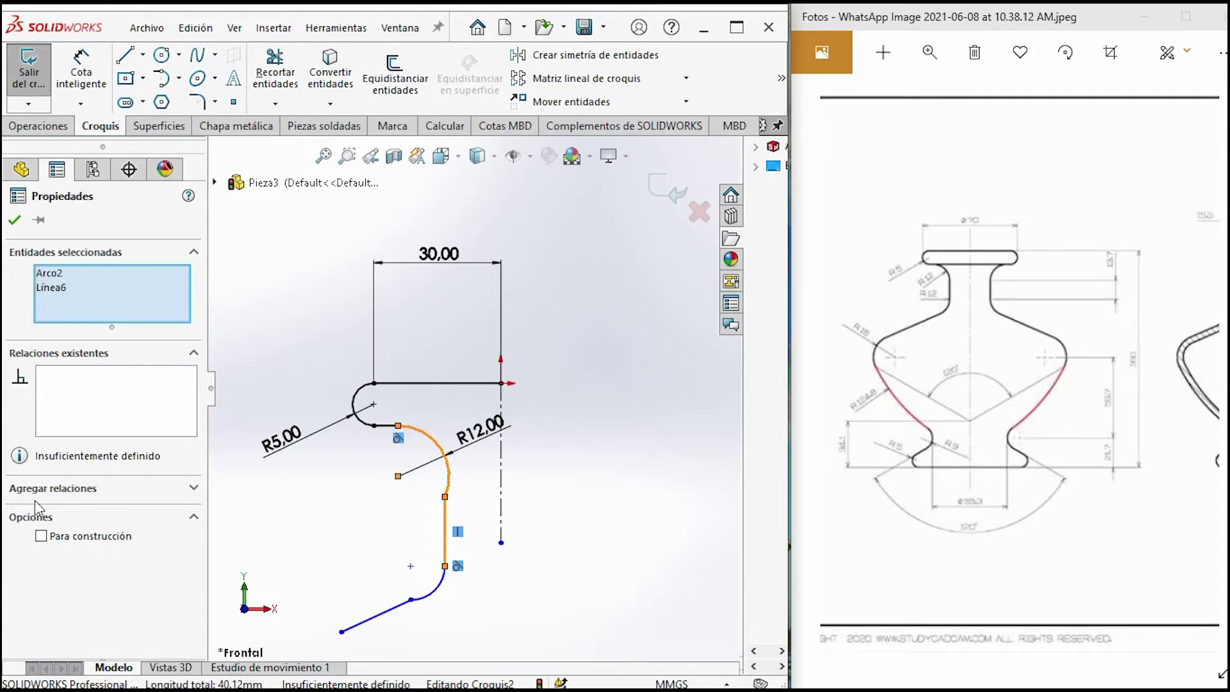
left_click(57, 495)
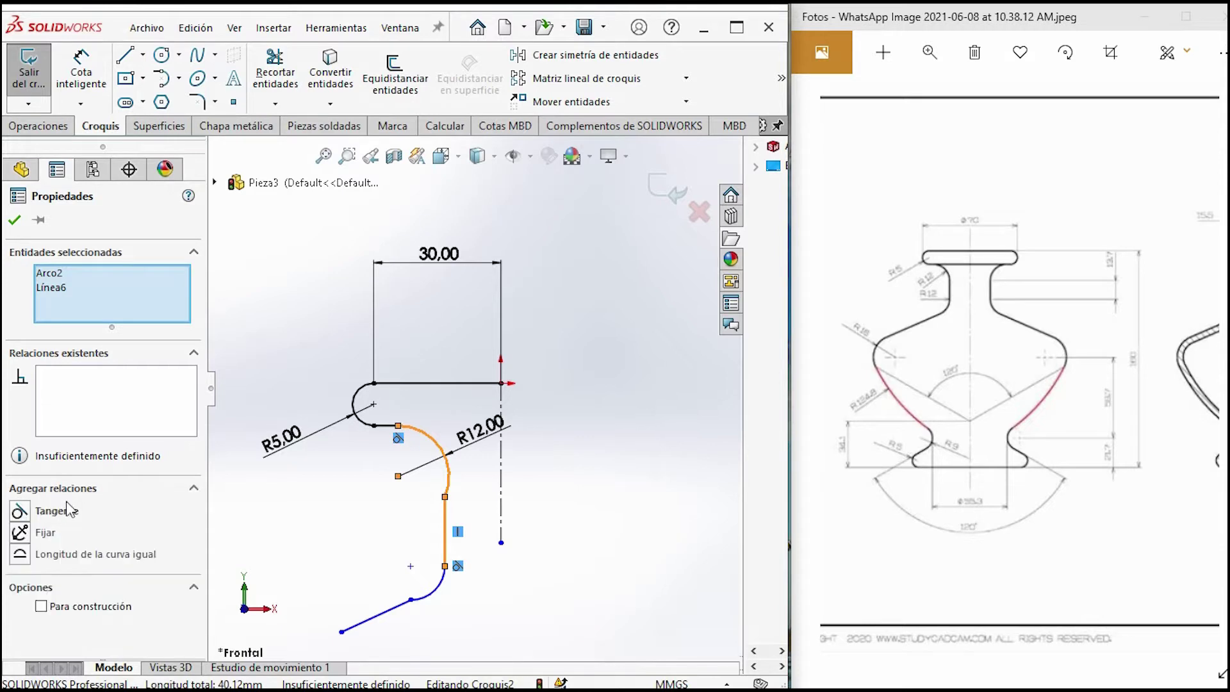
left_click(21, 512)
Constrain the lower arc to an equal radius with the R12 shoulder arc
left_click(394, 620)
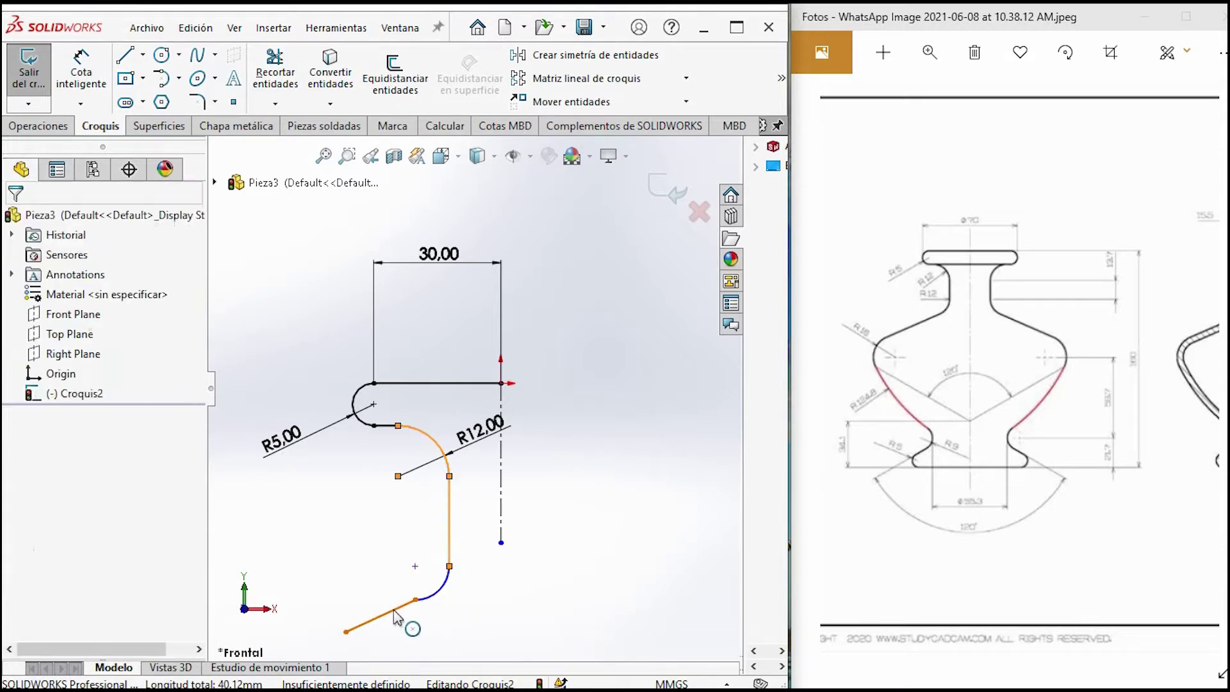
left_click(389, 613)
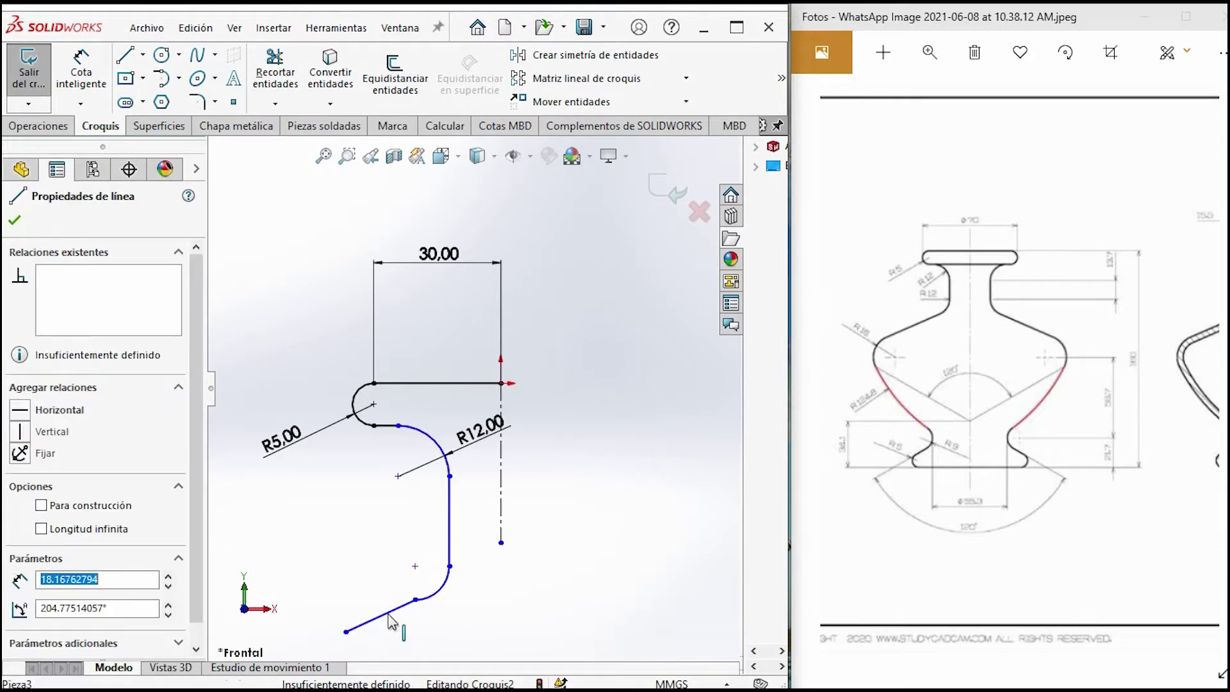
left_click(436, 608, "ctrl")
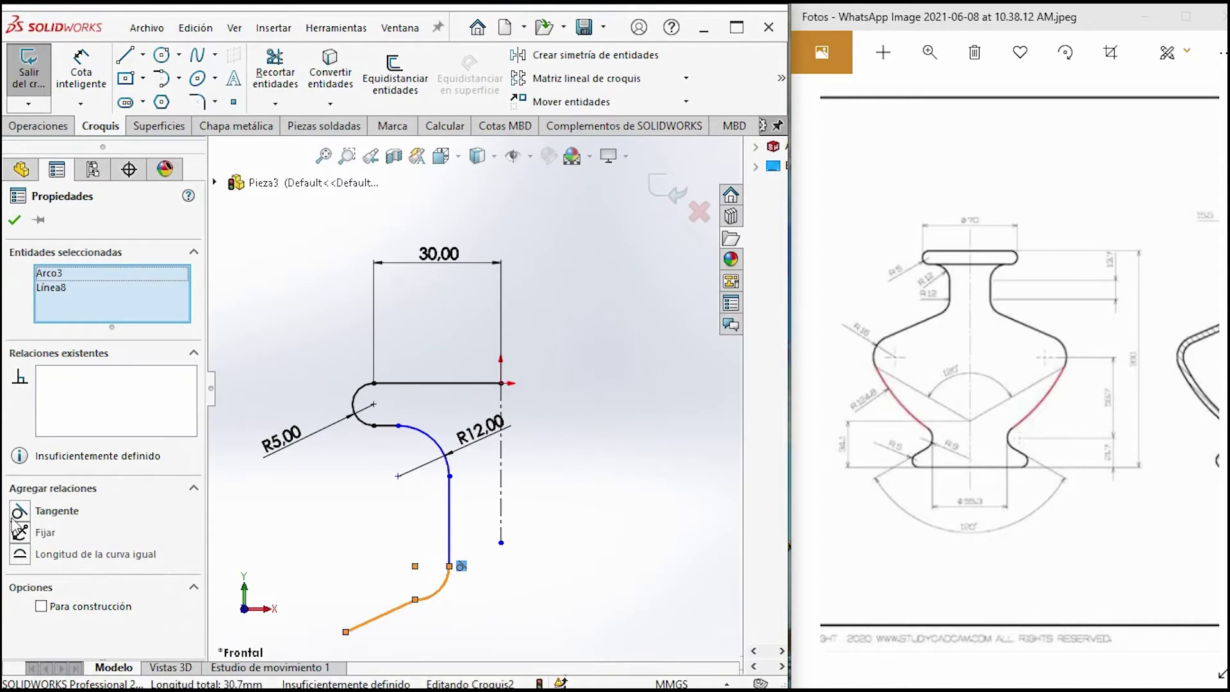
scroll(473, 559, "up", 1)
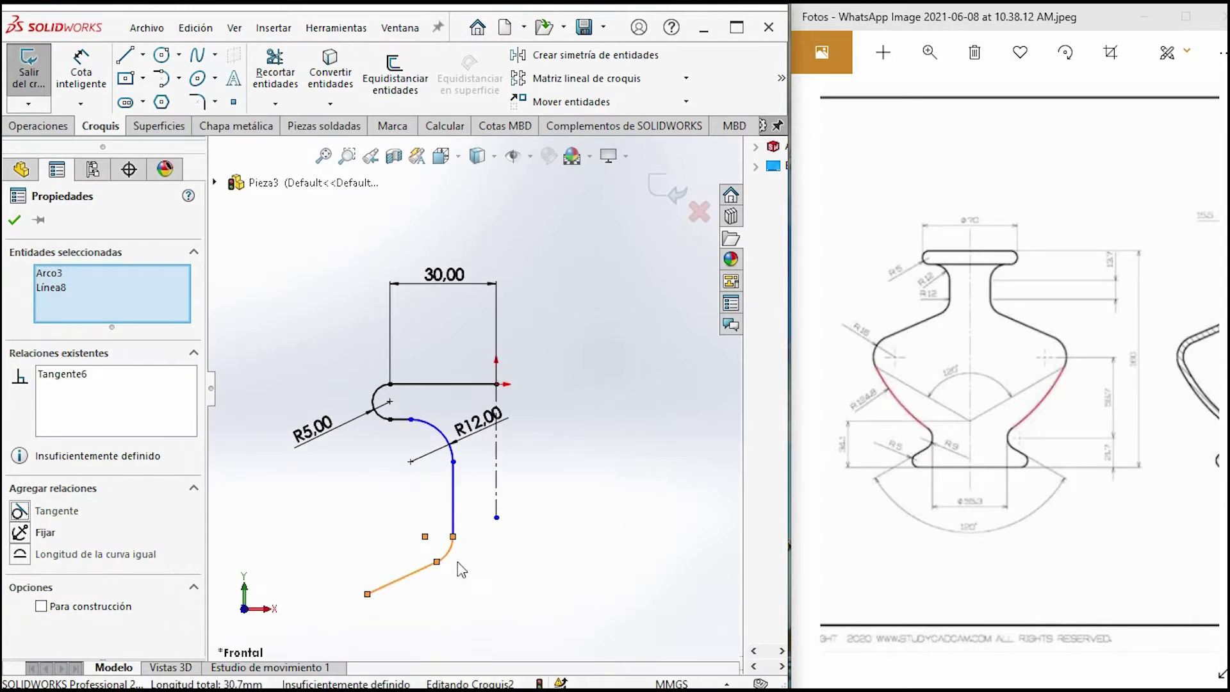
left_click(447, 503)
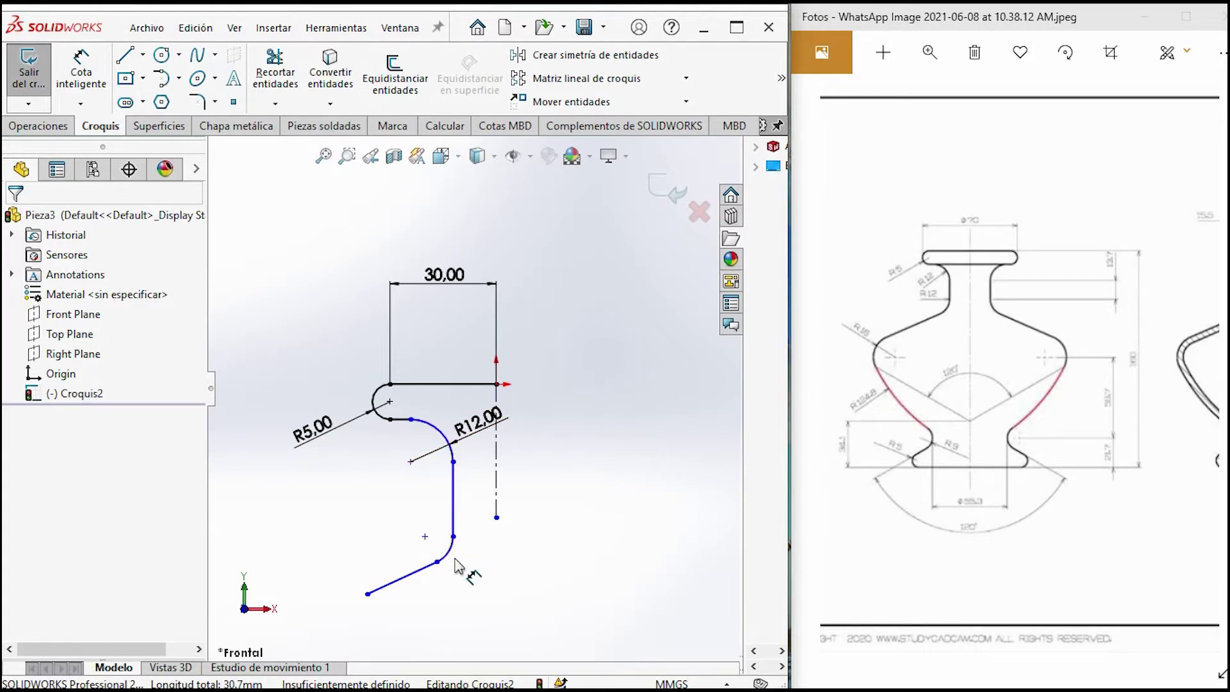
left_click(449, 447)
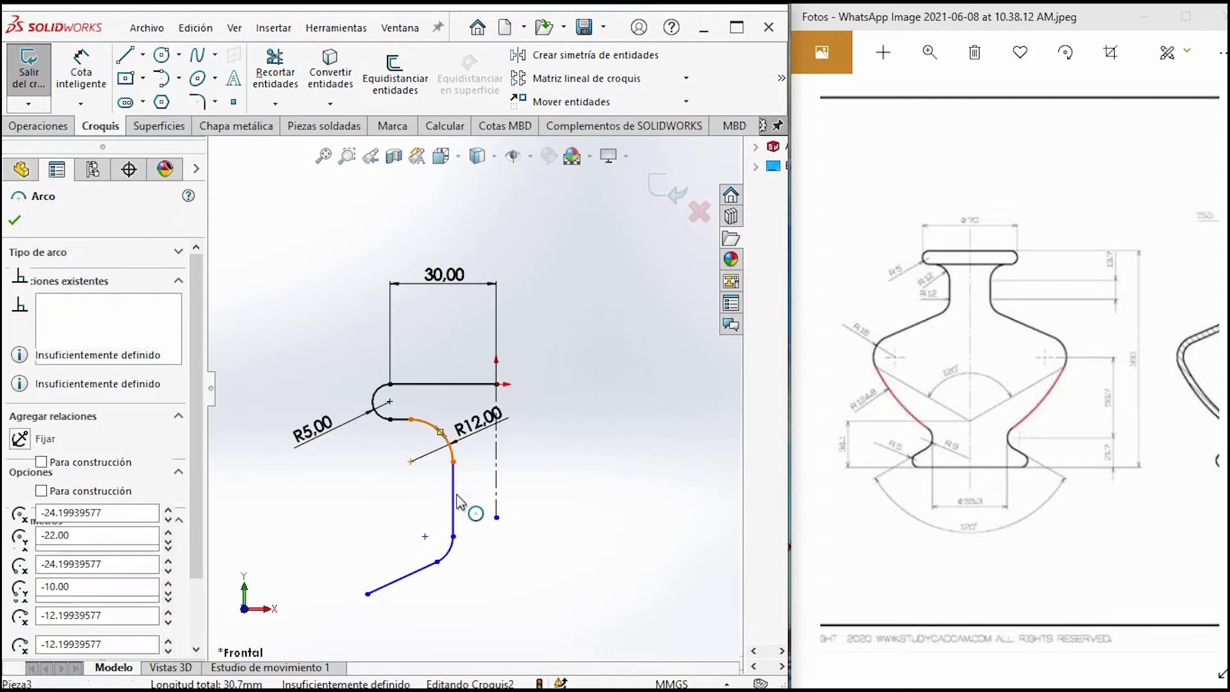
left_click(446, 563, "ctrl")
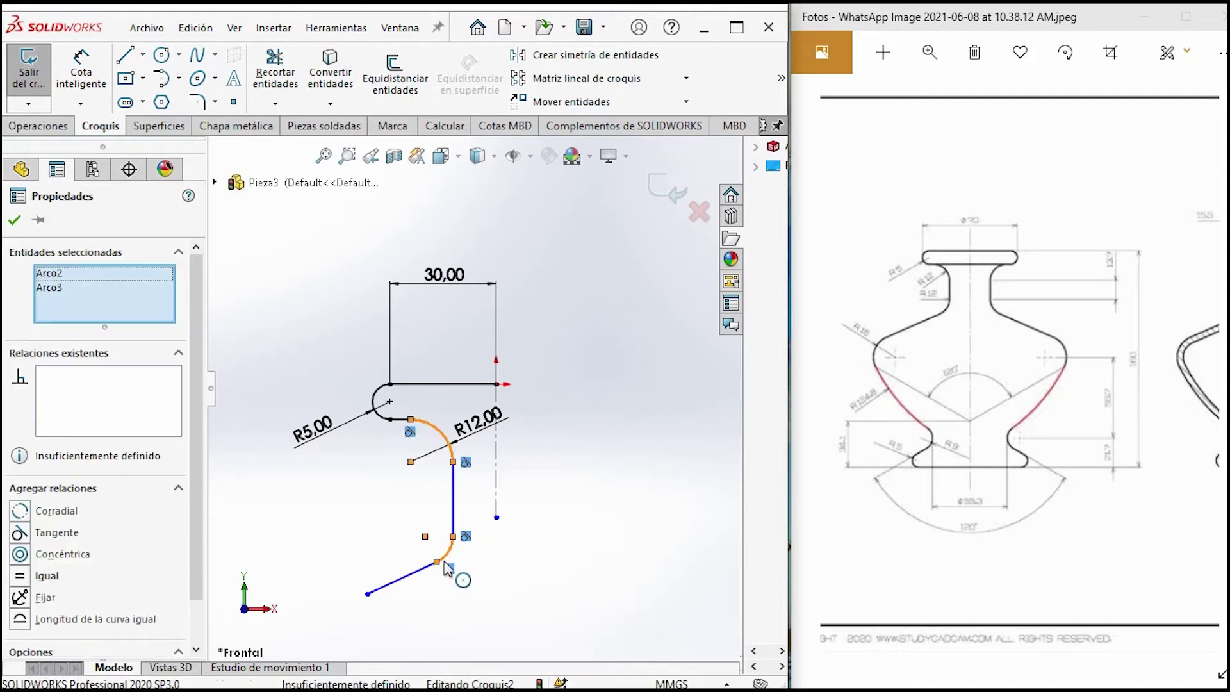
left_click(20, 576)
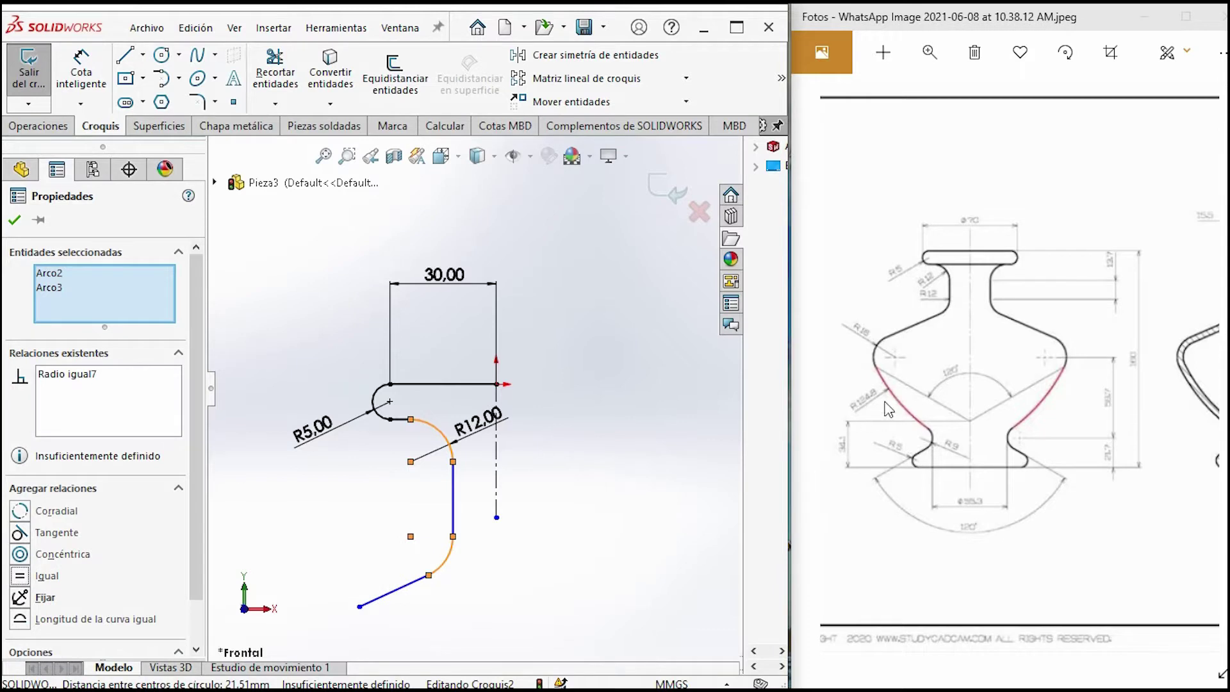
scroll(600, 511, "up", 2)
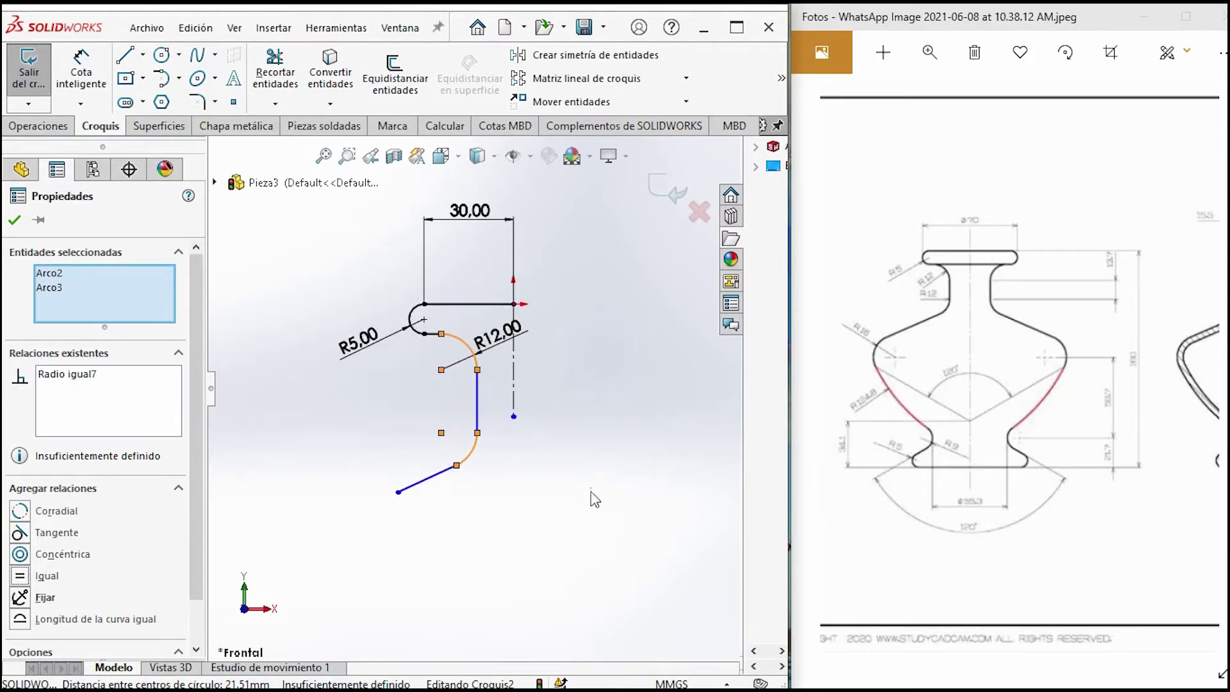
Add a tangent arc continuing the profile downward, dimensioned to R16
left_click(399, 492)
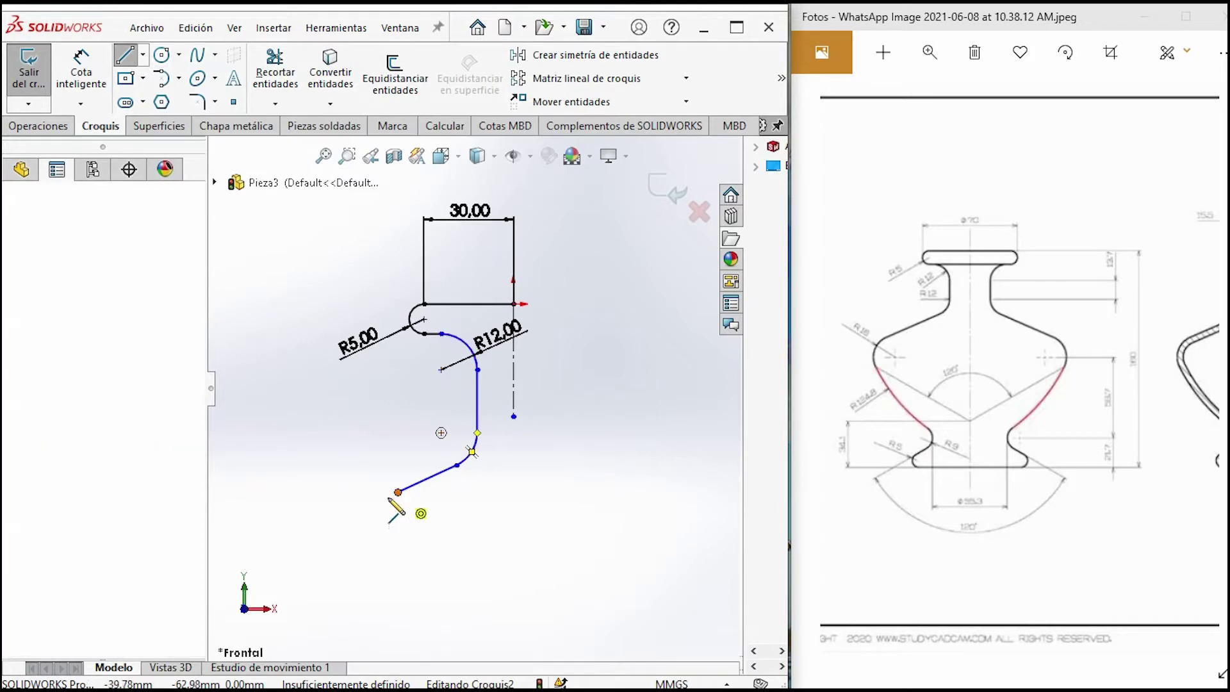
left_click(398, 568)
left_click(81, 70)
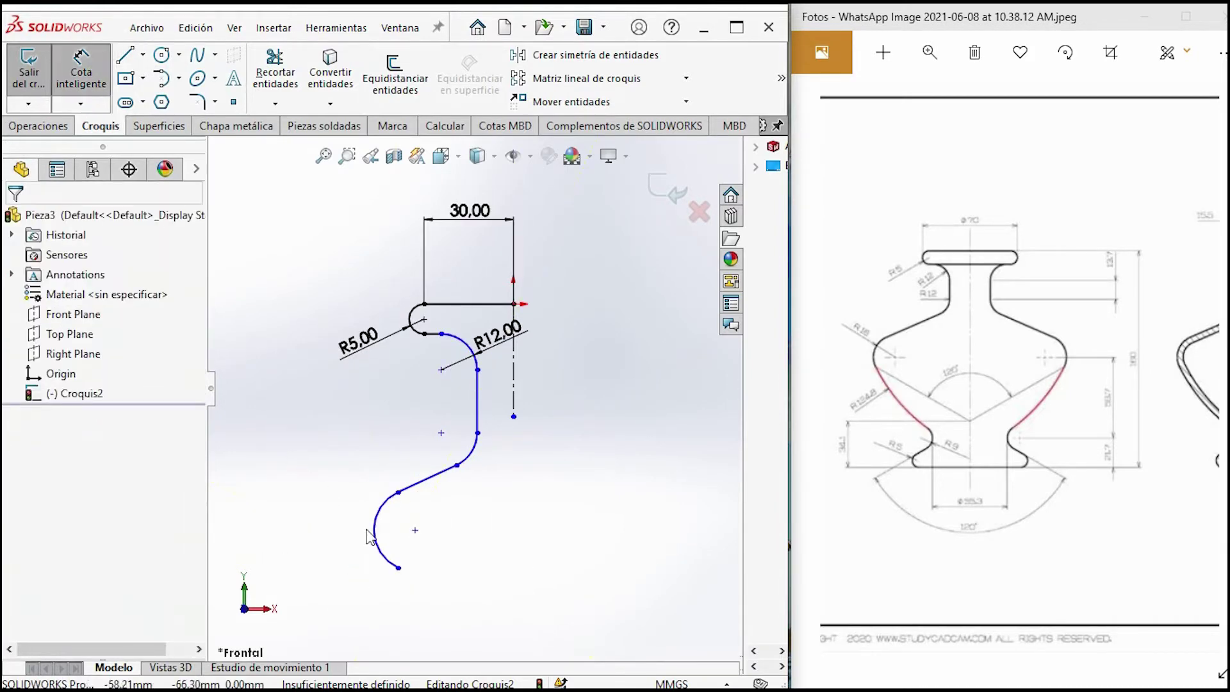
left_click(380, 551)
left_click(326, 497)
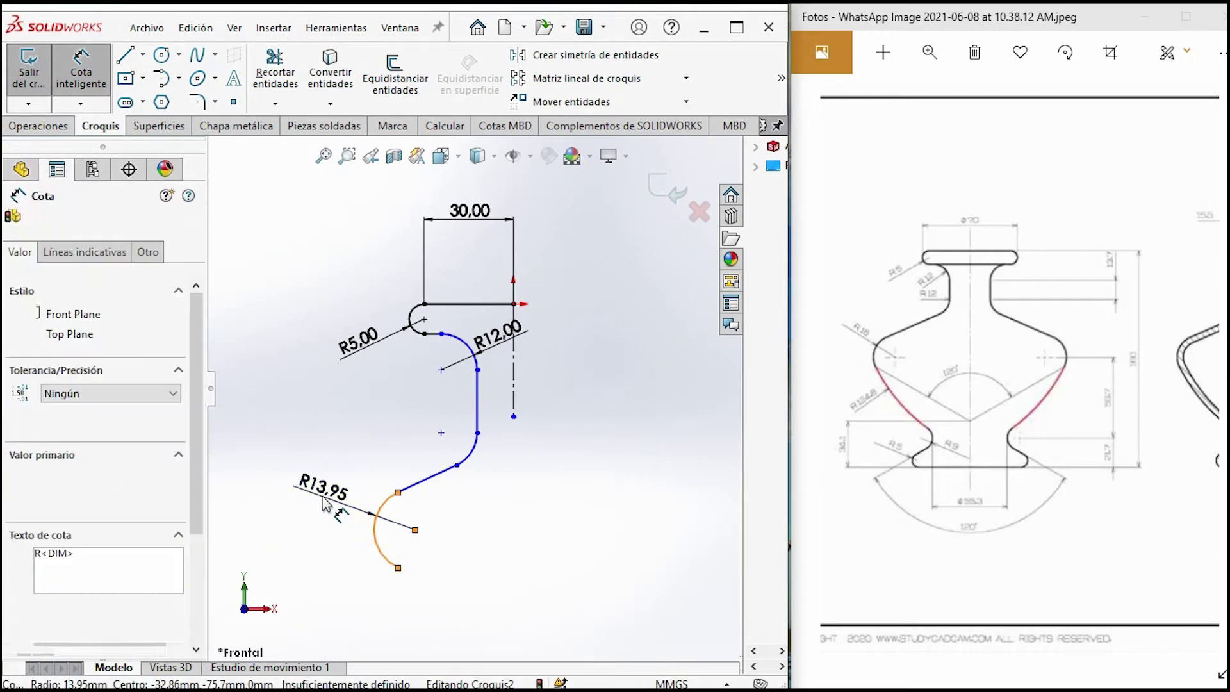
type("16")
key("Return")
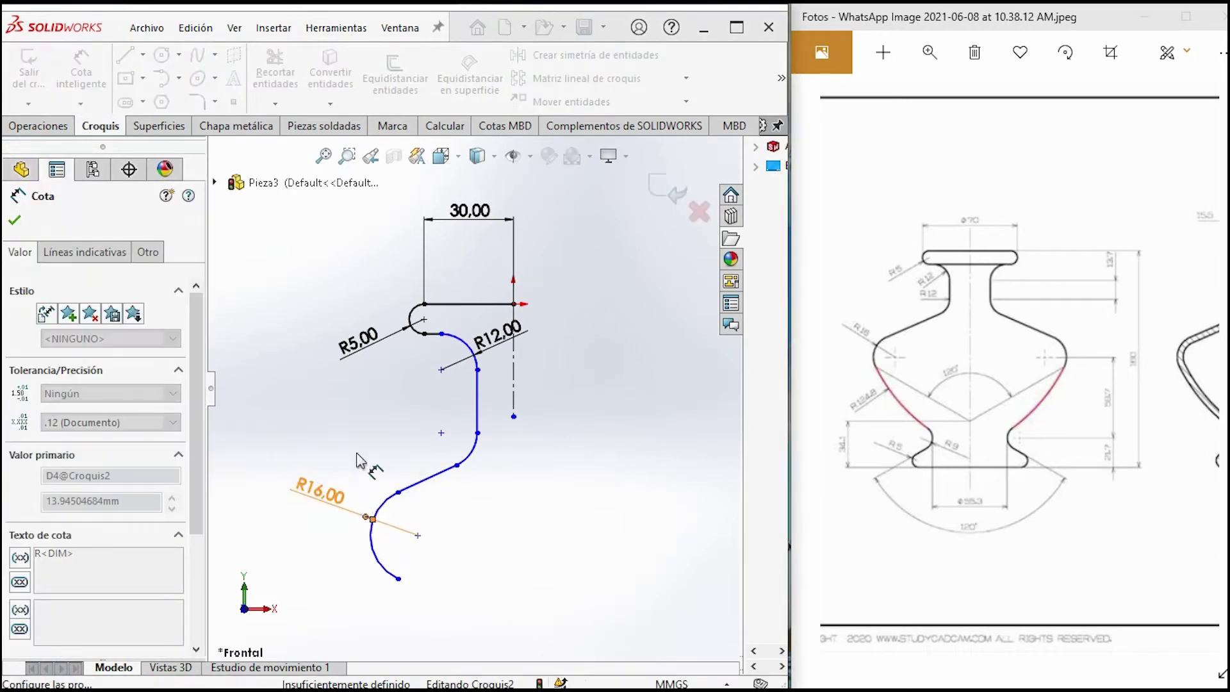
Set the vertical centerline length to 160 mm
left_click(513, 381)
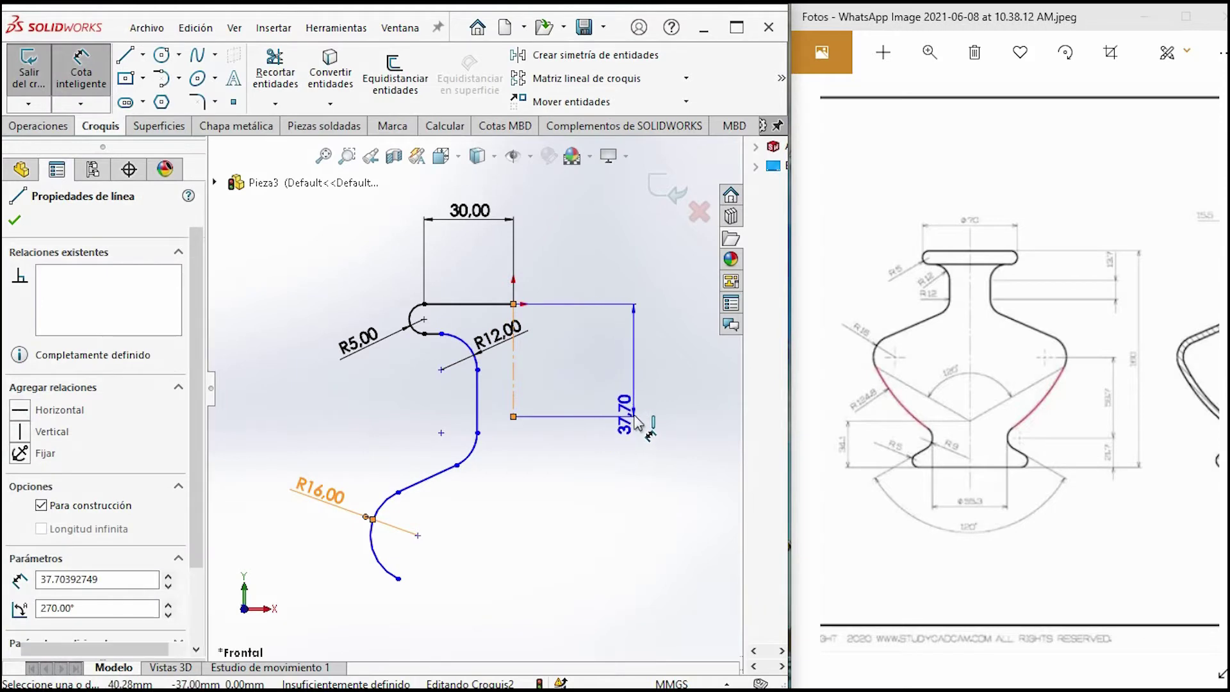
left_click(638, 434)
type("160")
key("Return")
scroll(500, 535, "up", 4)
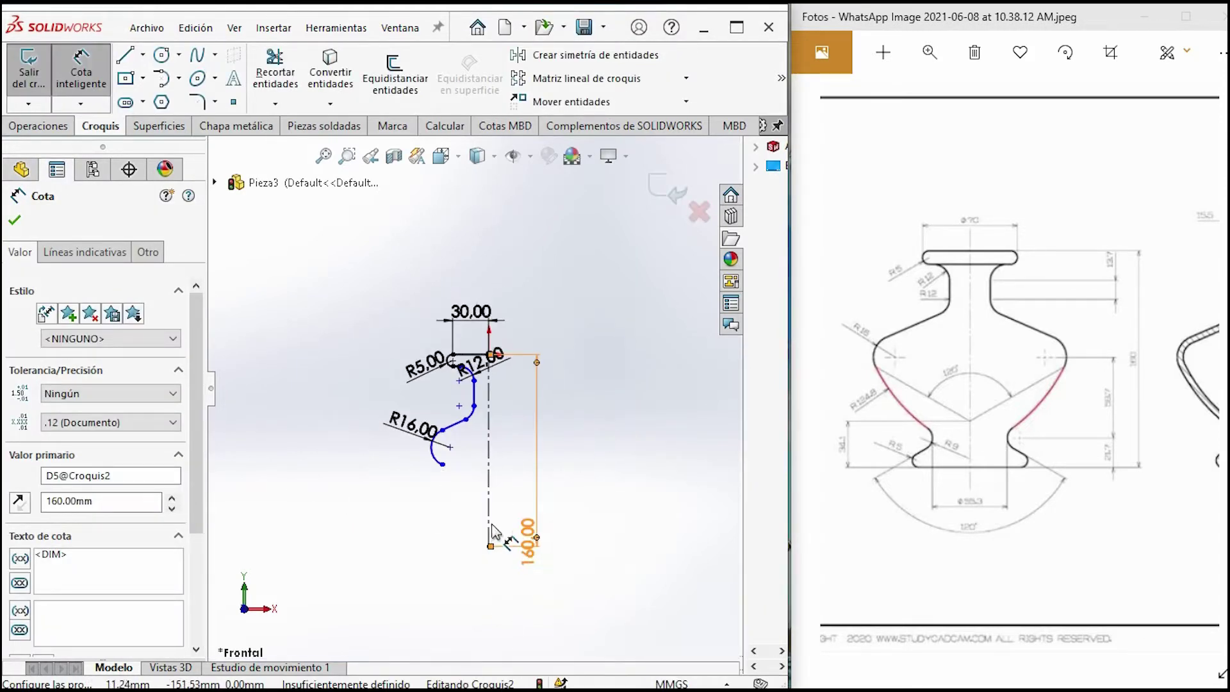
left_click(144, 55)
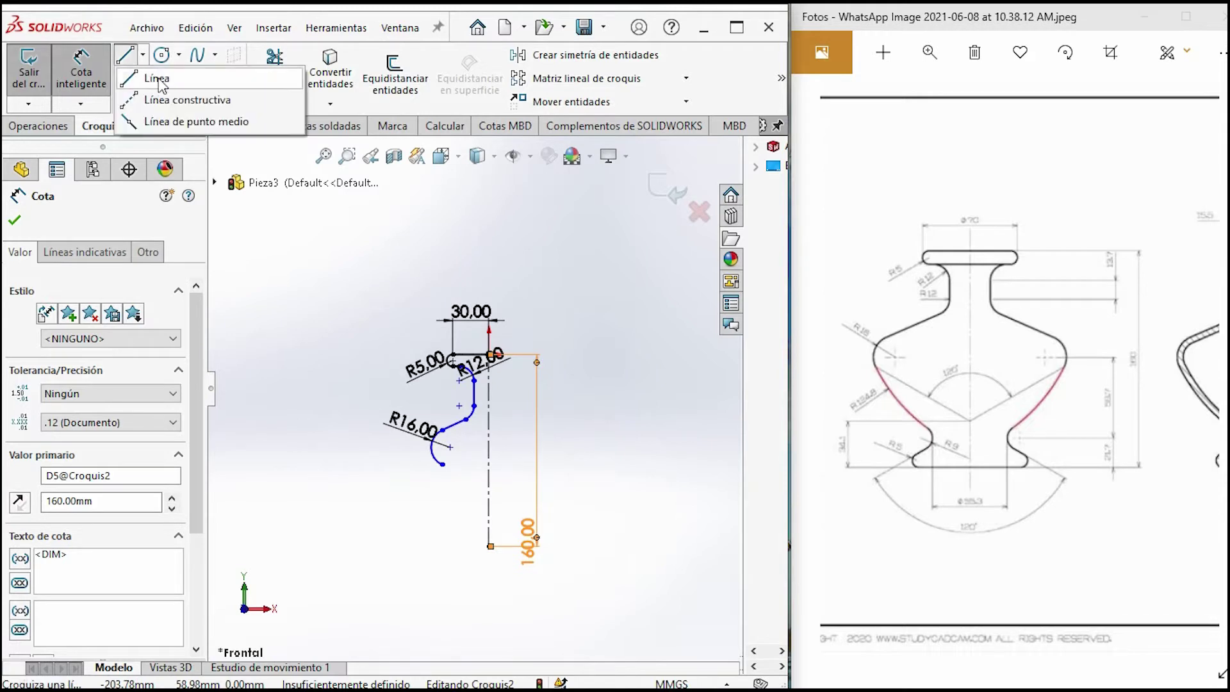
Sketch the base outline from the centerline's bottom: horizontal line, tangent arc, sloping line, small tangent arc
left_click(165, 79)
left_click(489, 547)
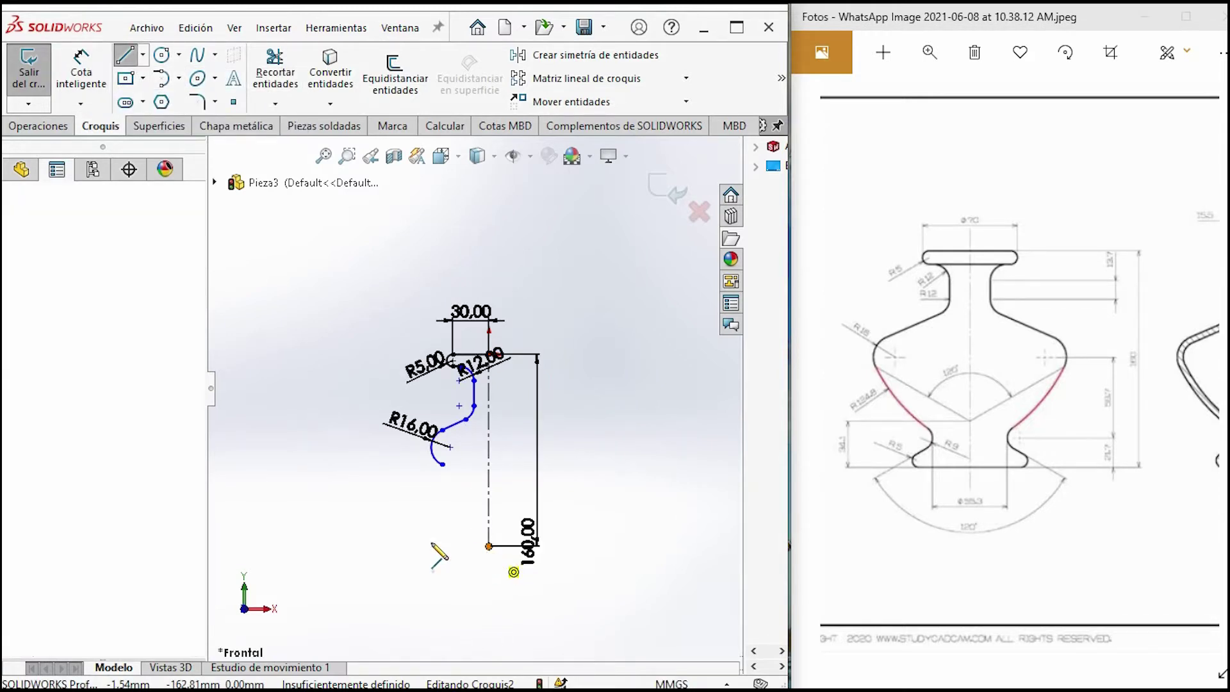
left_click(405, 546)
scroll(401, 577, "down", 5)
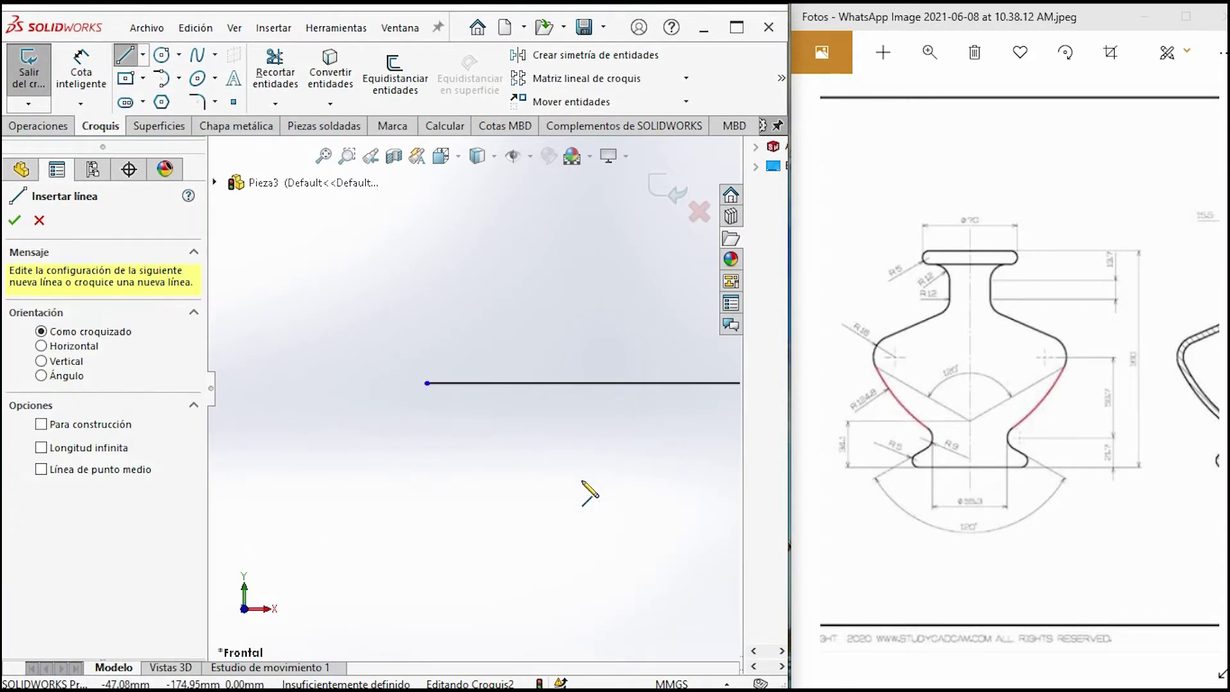
left_click(445, 384)
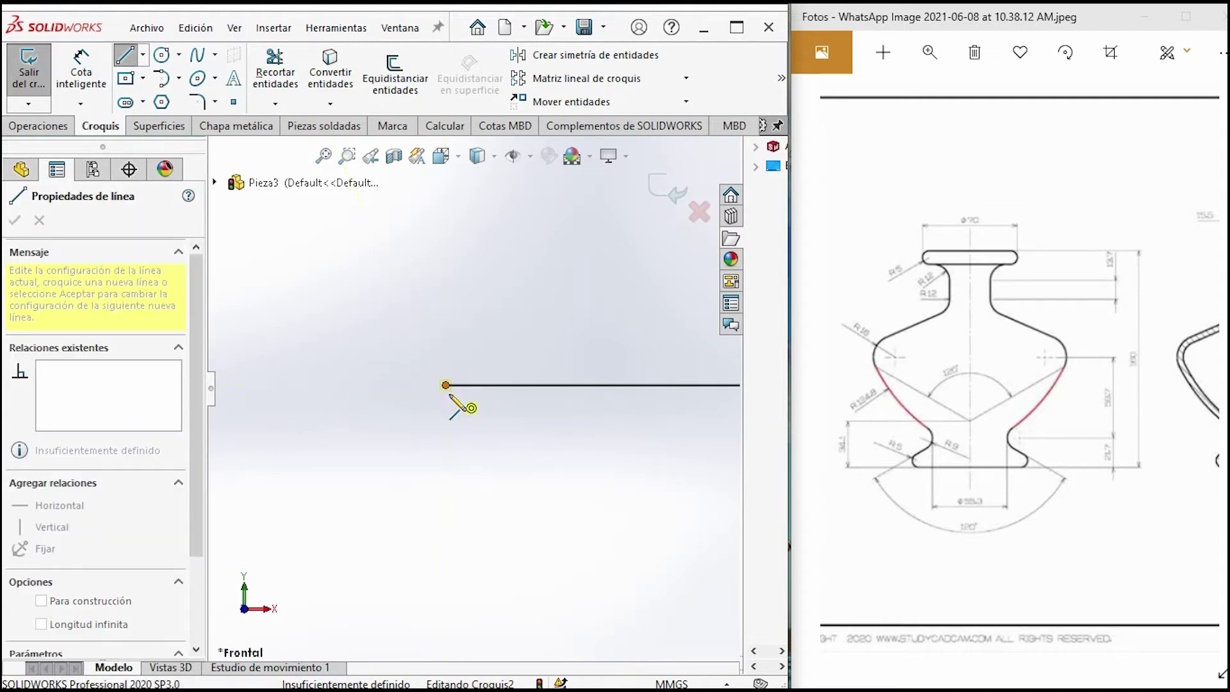
left_click(440, 328)
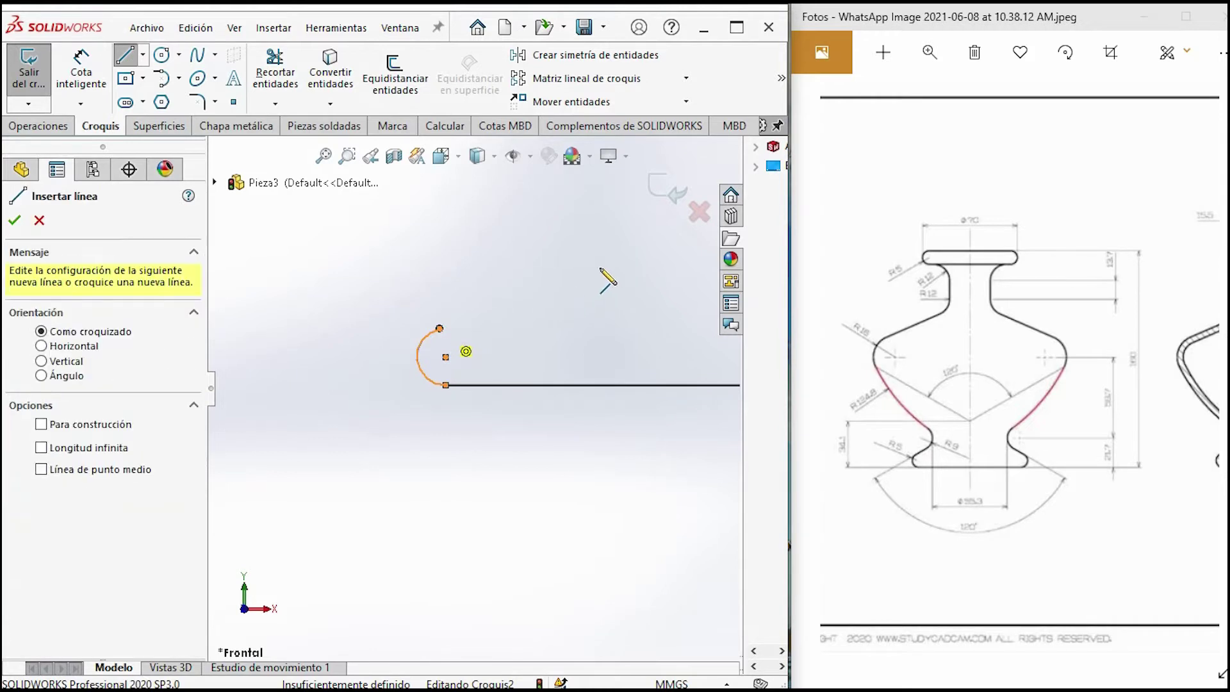
left_click(585, 252)
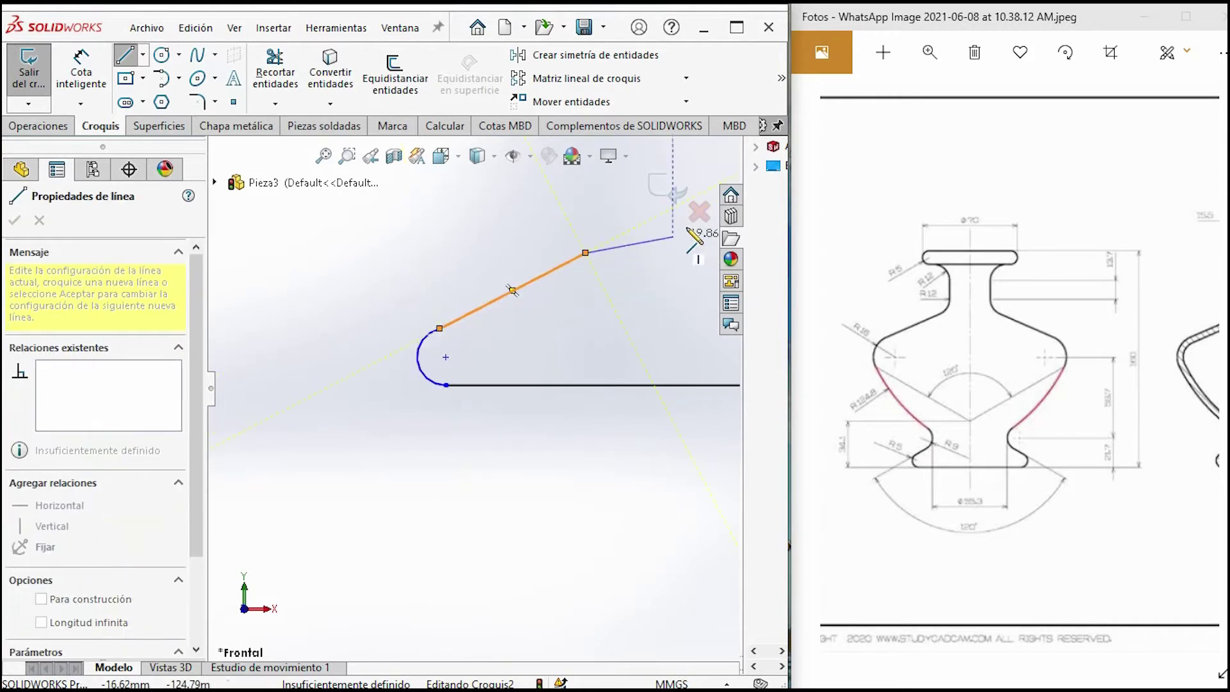
key("z")
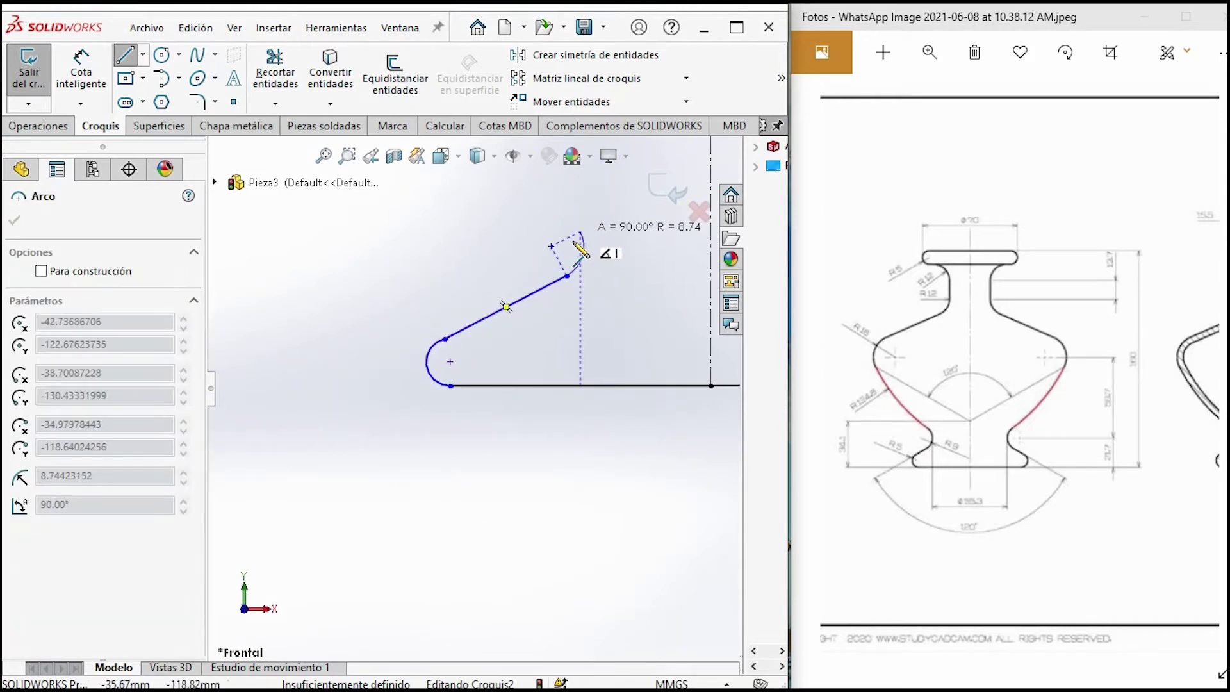
left_click(581, 232)
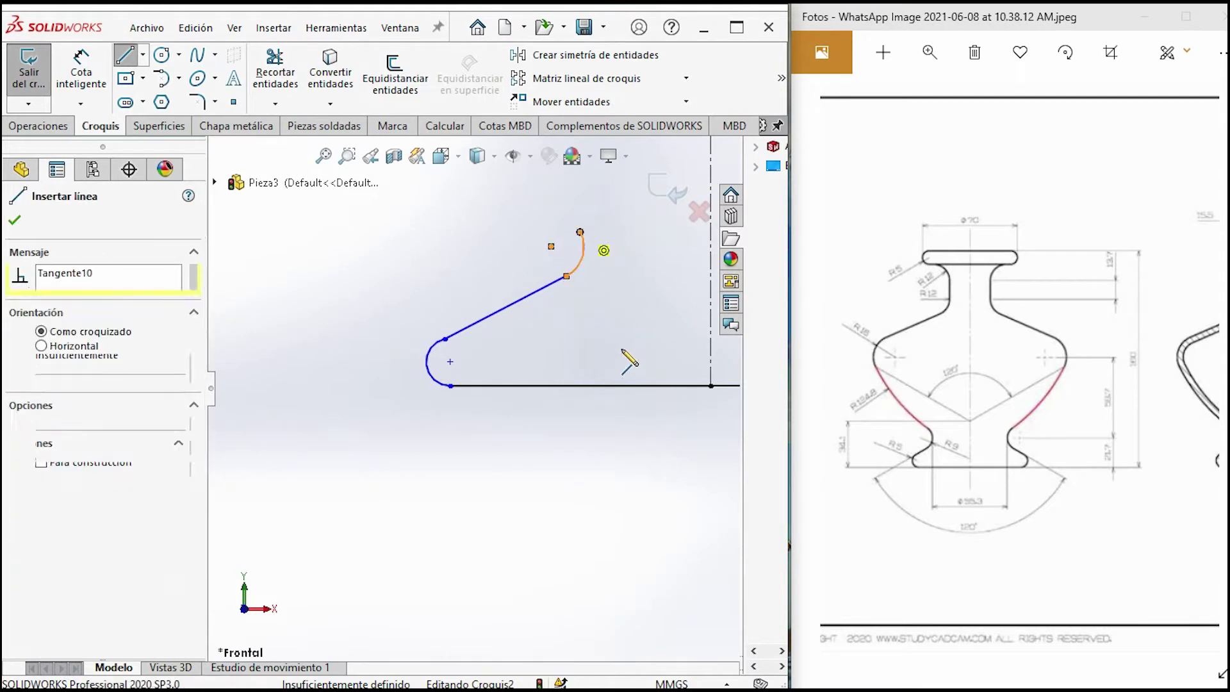
key("Escape")
scroll(480, 392, "up", 3)
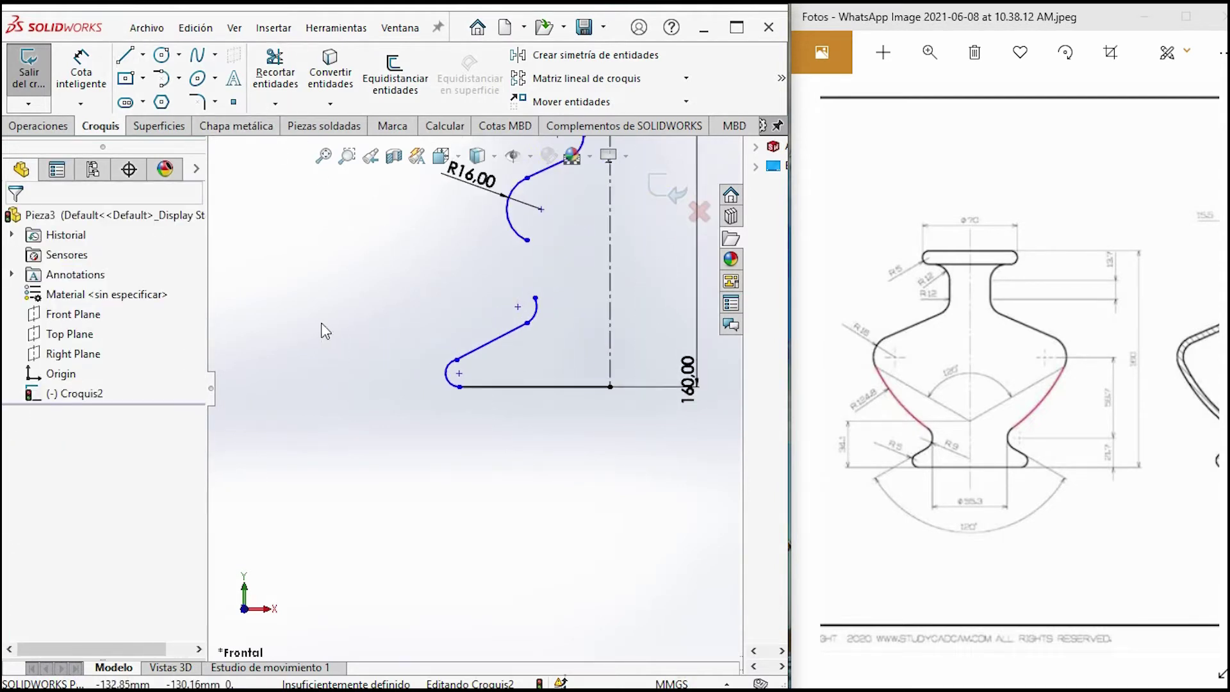
left_click(81, 76)
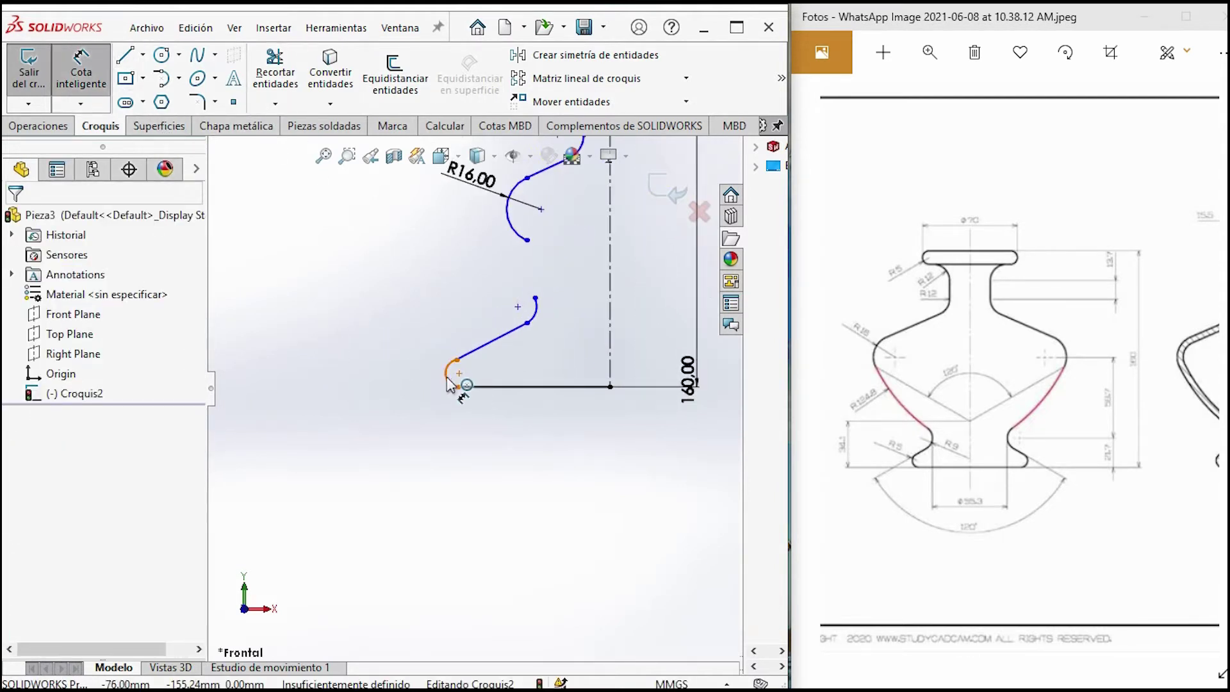
Dimension the bottom-left arc to R5 and the arc atop the slope to R9
left_click(449, 384)
left_click(359, 378)
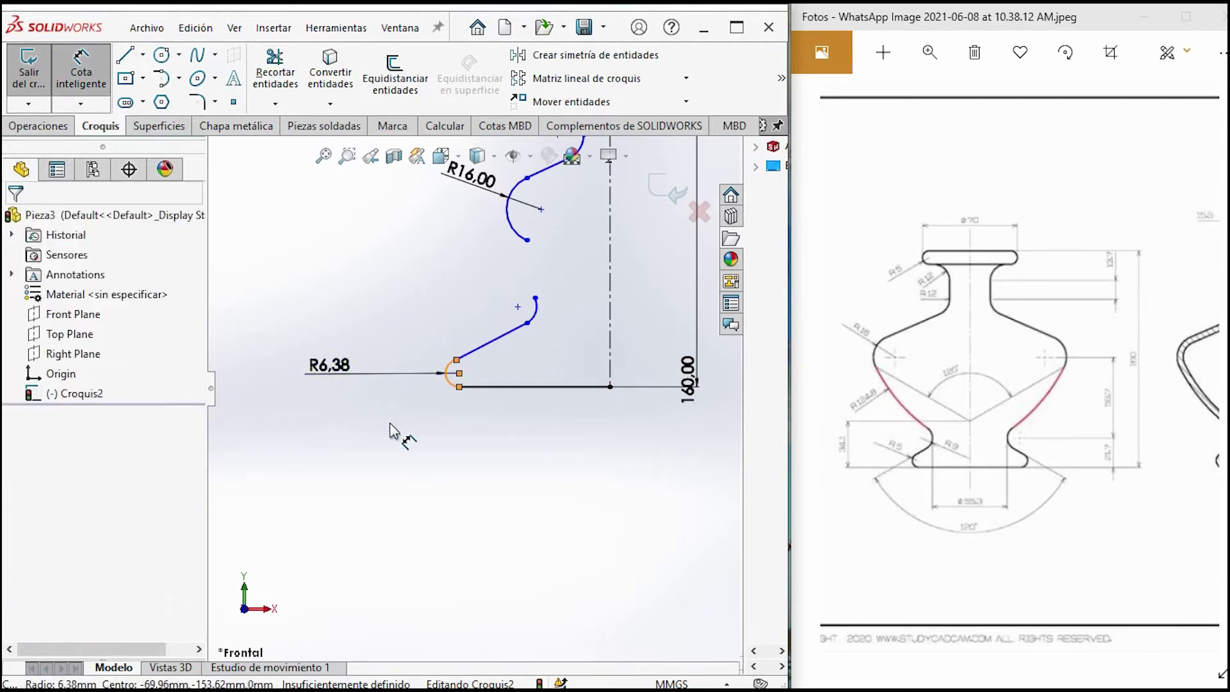
type("5.00mm")
key("Return")
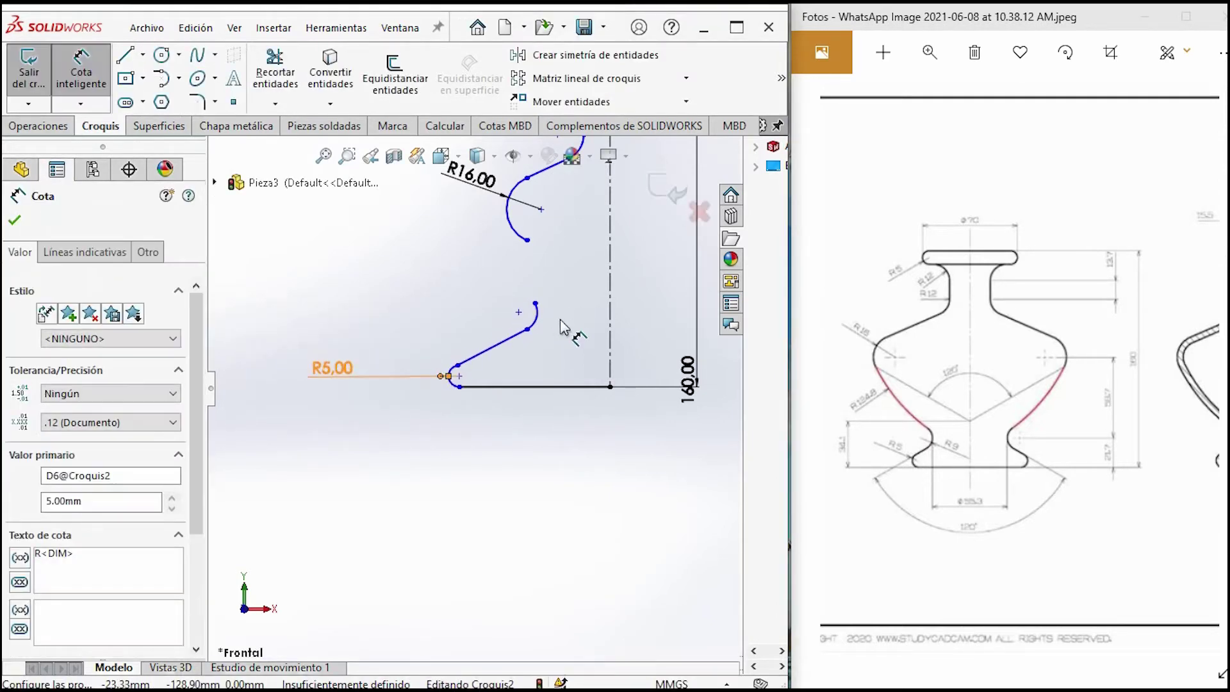
left_click(537, 314)
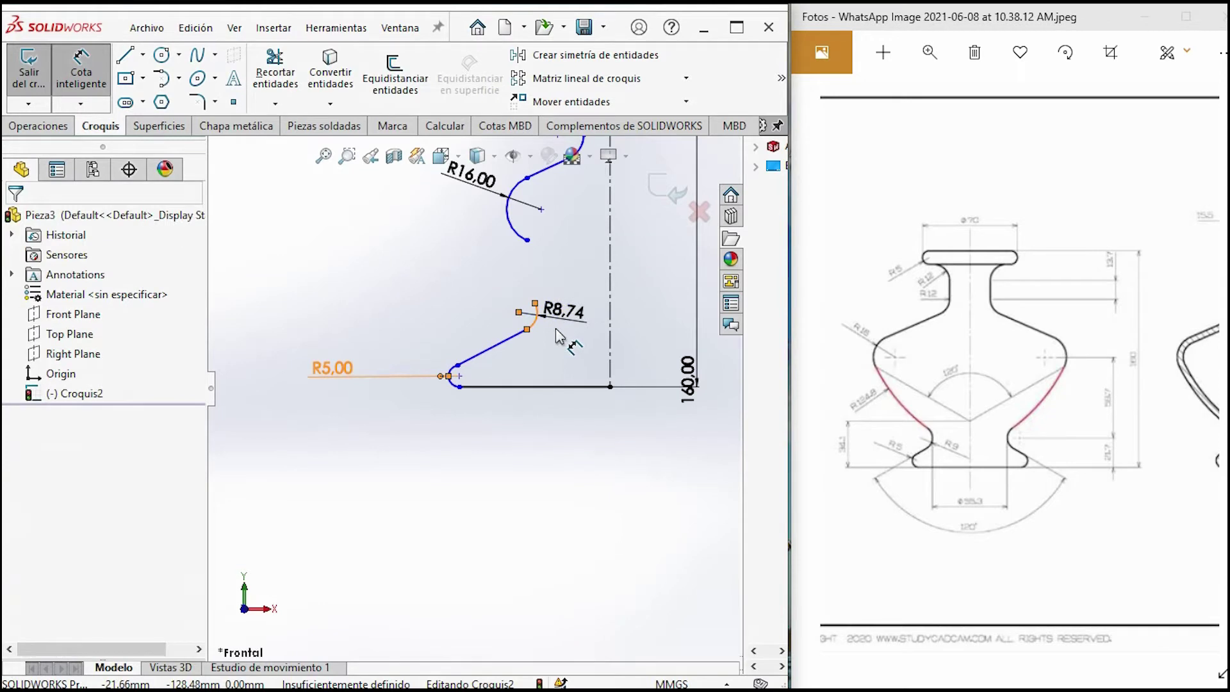
left_click(557, 330)
type("9")
key("Return")
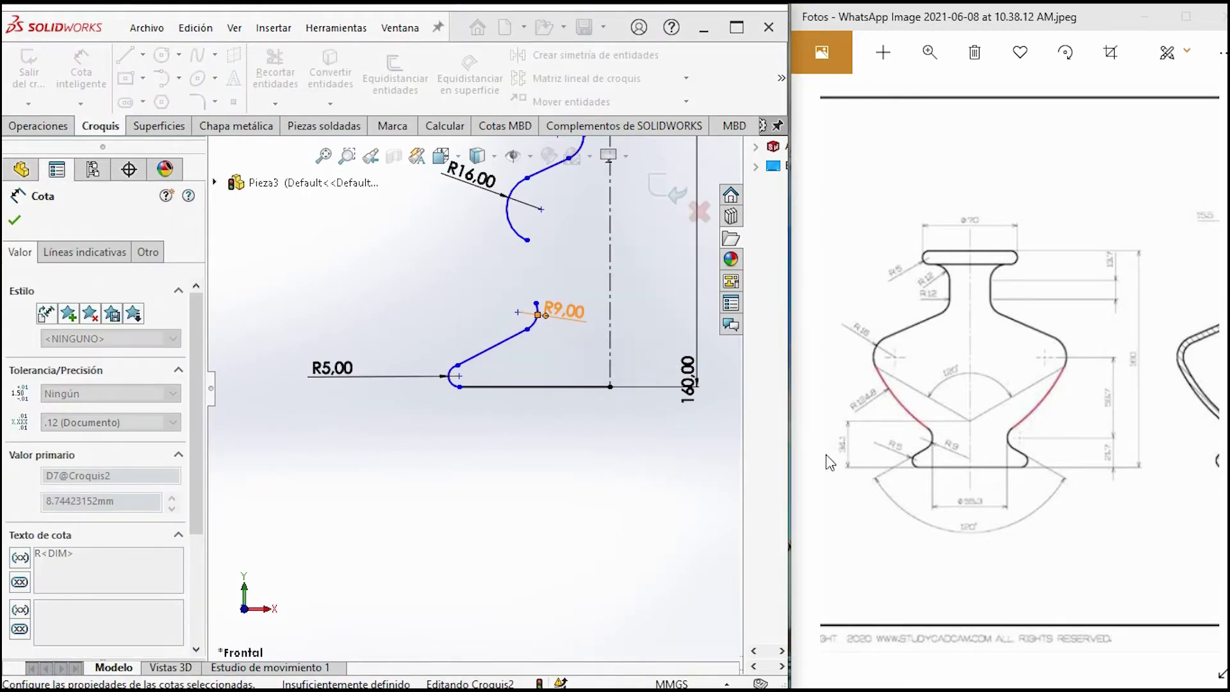
Place the R9 arc's centre 21.70 mm above the bottom line
left_click(930, 52)
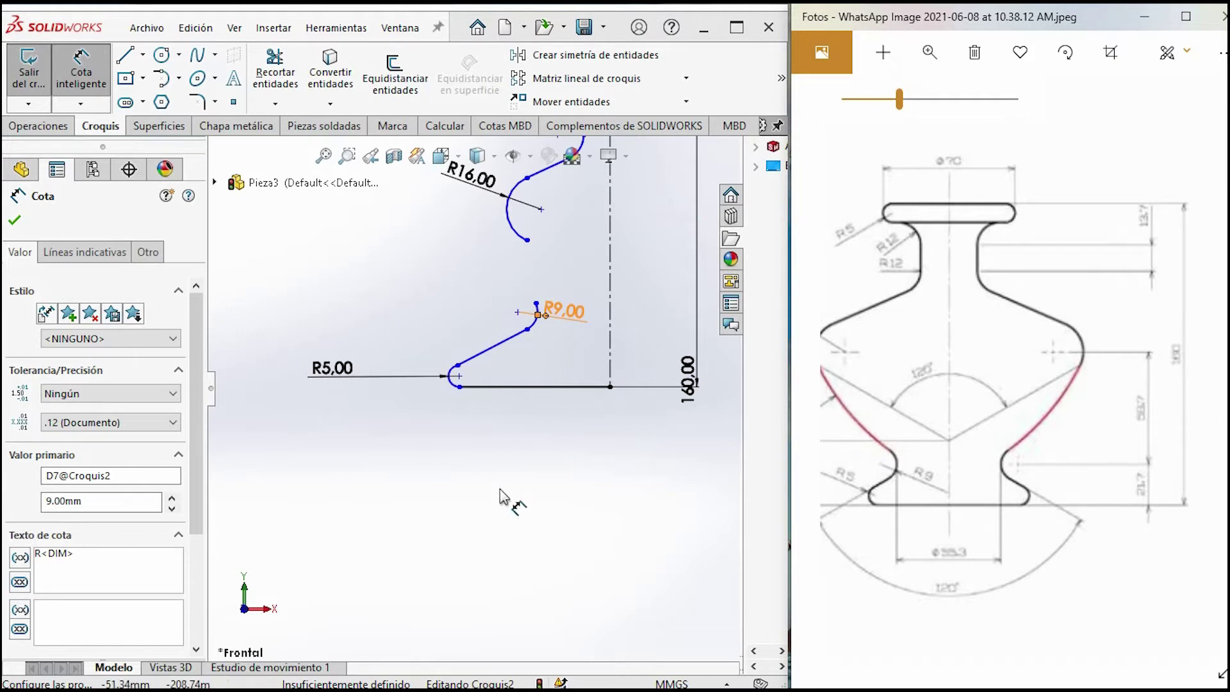
left_click(518, 313)
left_click(526, 387)
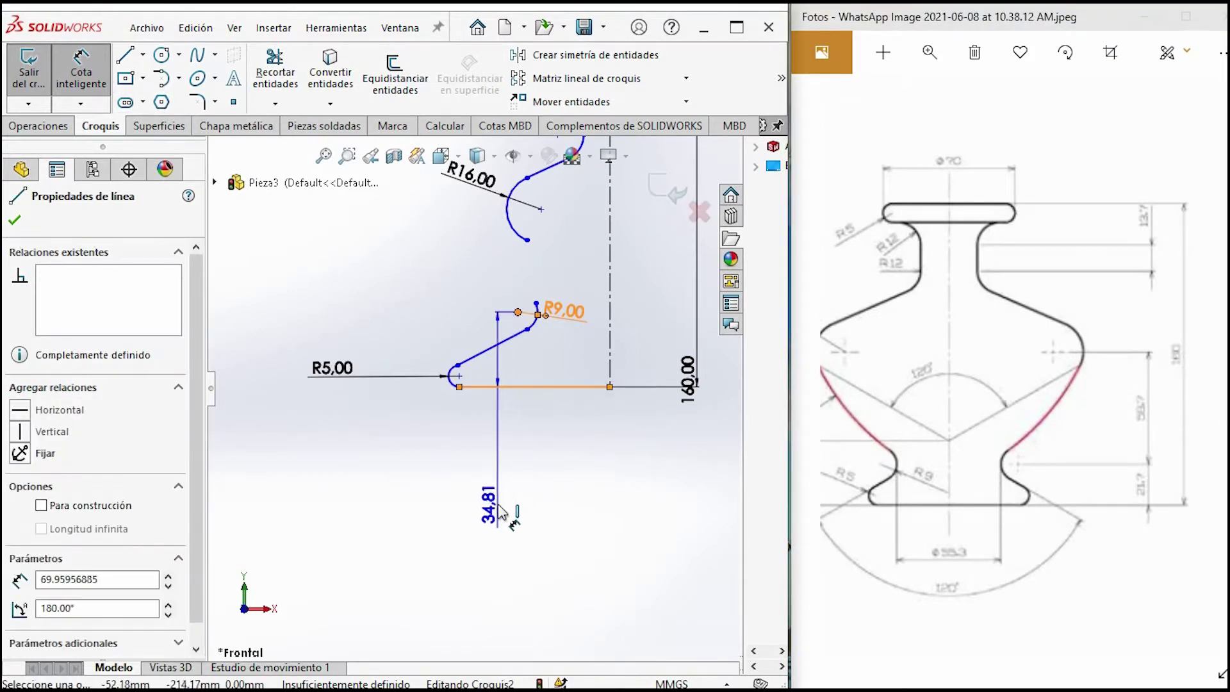
left_click(500, 506)
type("21.7")
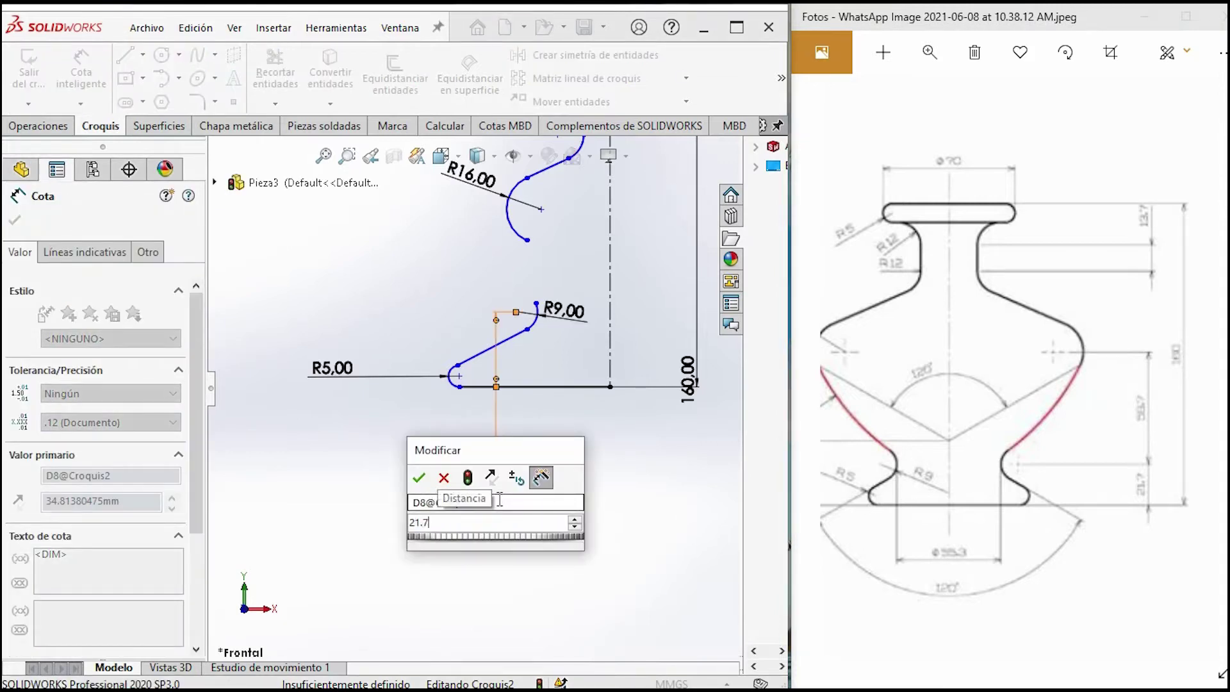
key("Return")
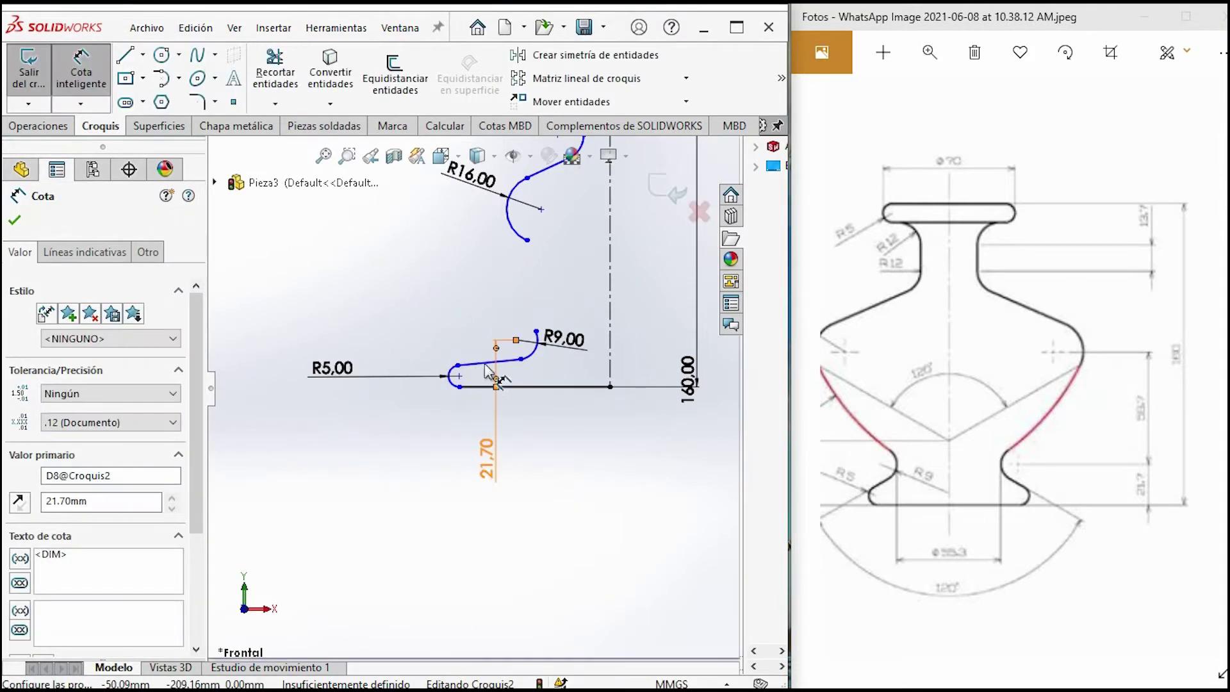
scroll(490, 383, "down", 5)
key("Escape")
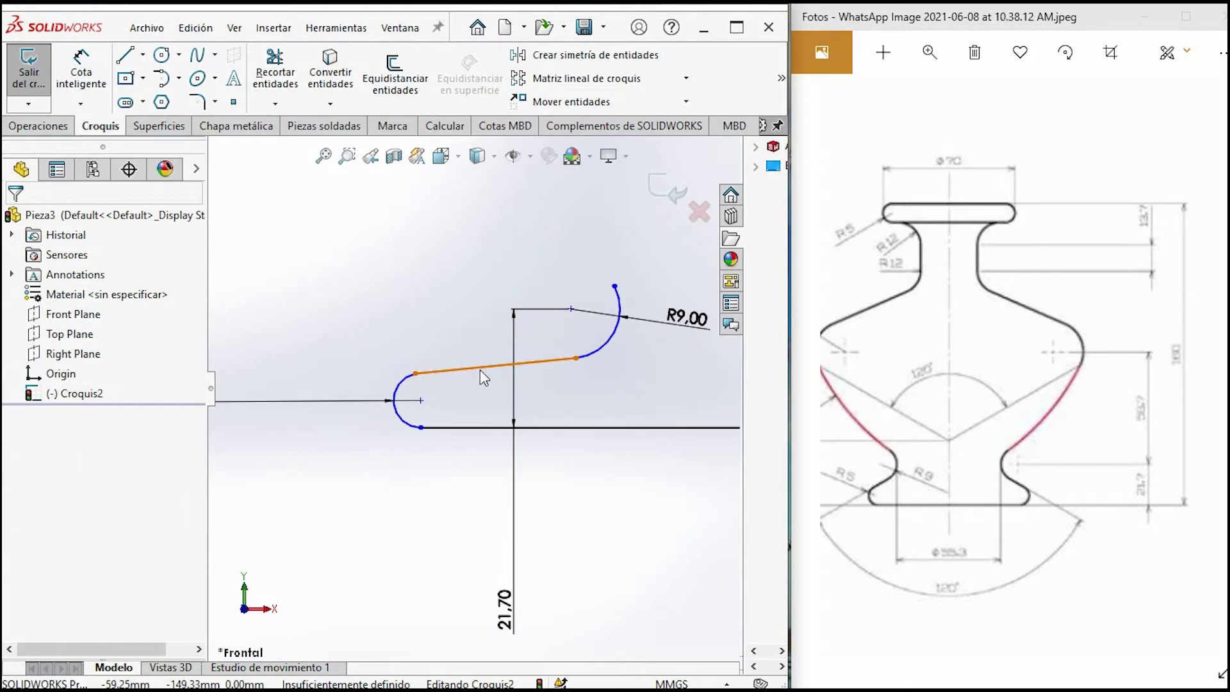
Make the sloping base line tangent to the small R5 arc
left_click(480, 369)
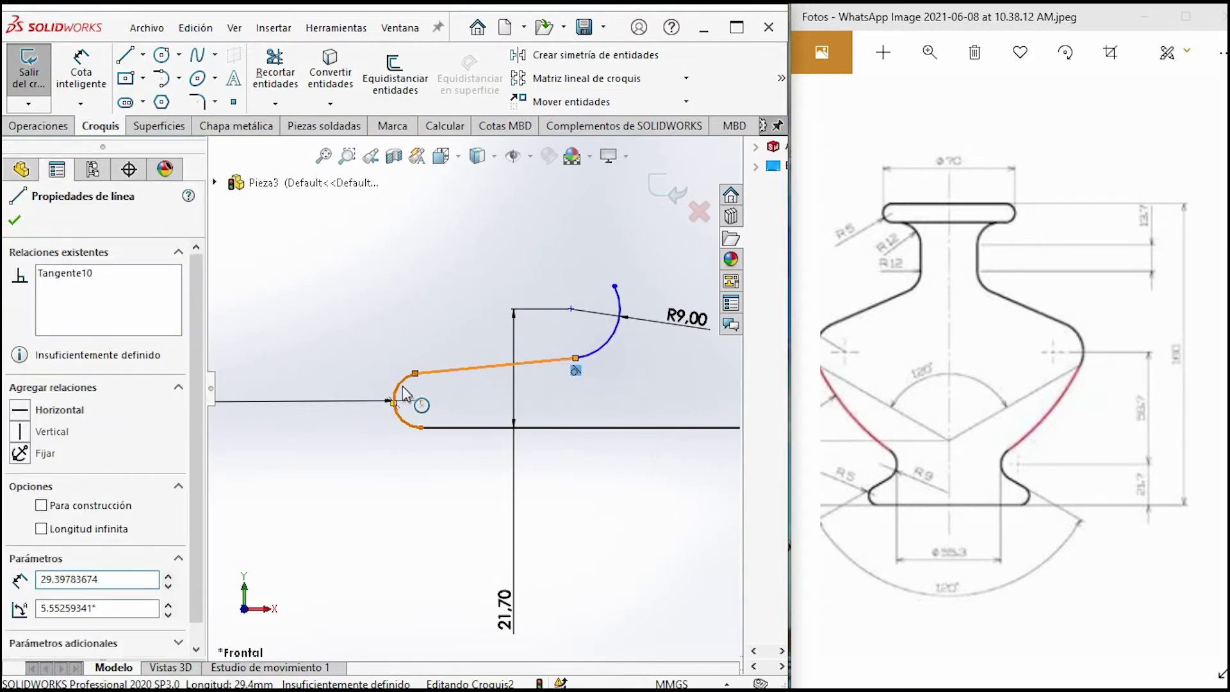
left_click(404, 392, "ctrl")
left_click(20, 516)
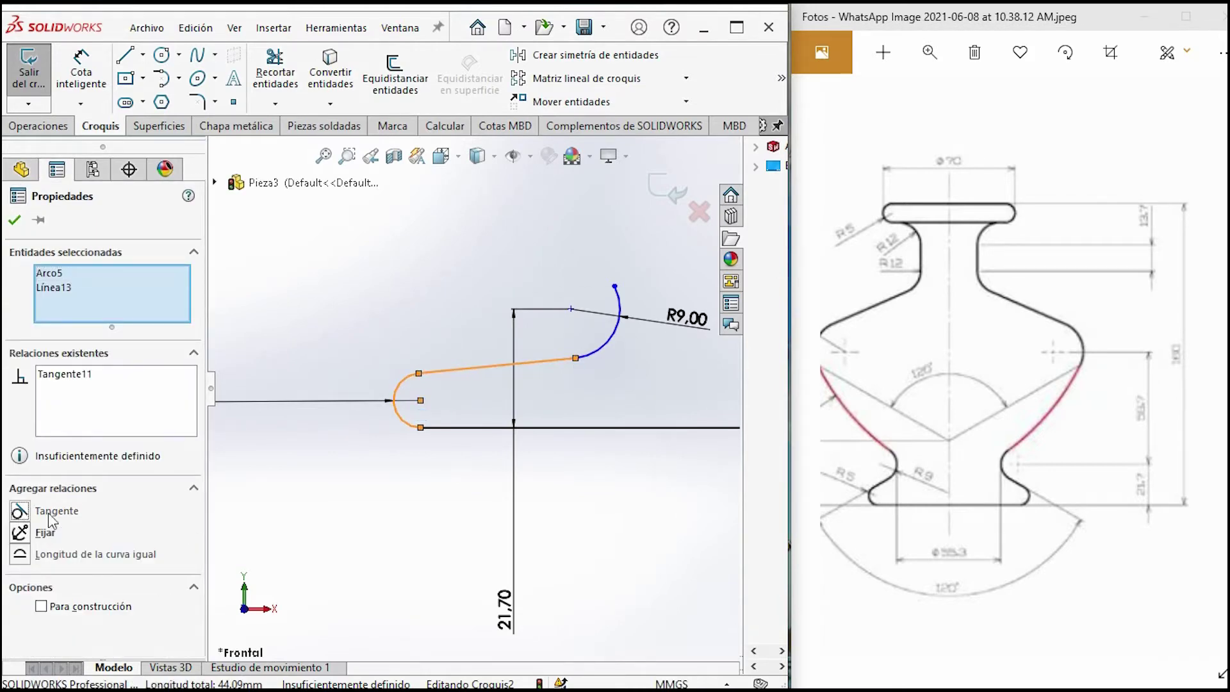
key("Escape")
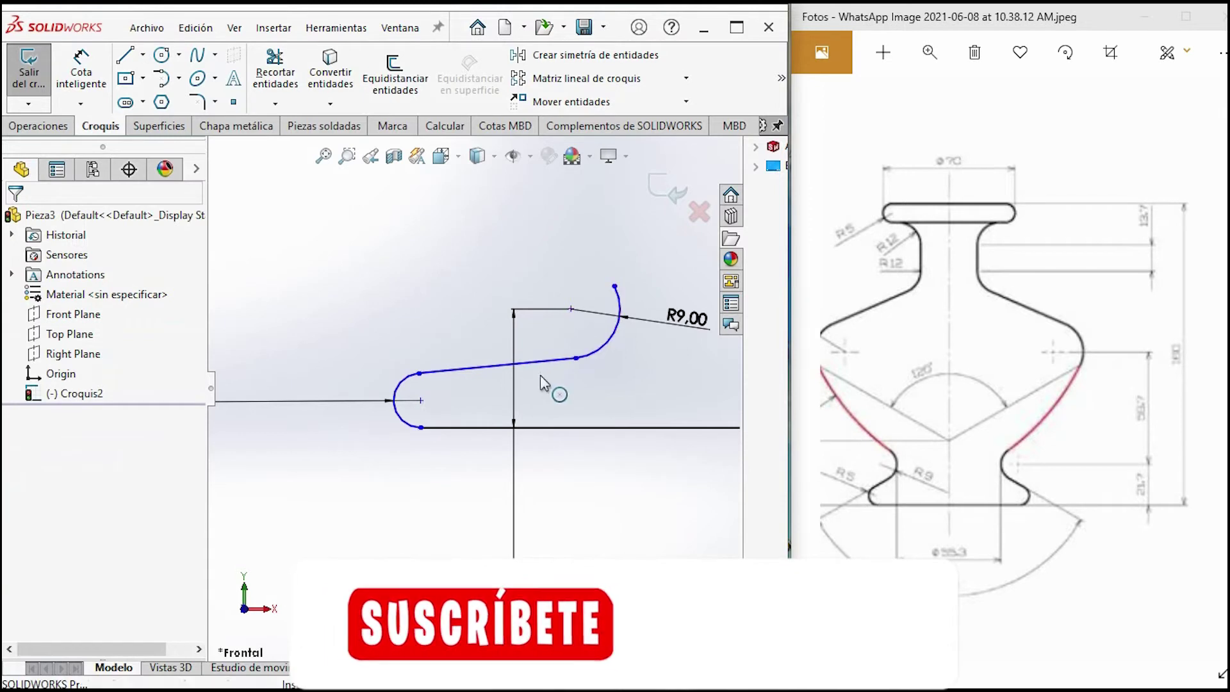
left_click(593, 351)
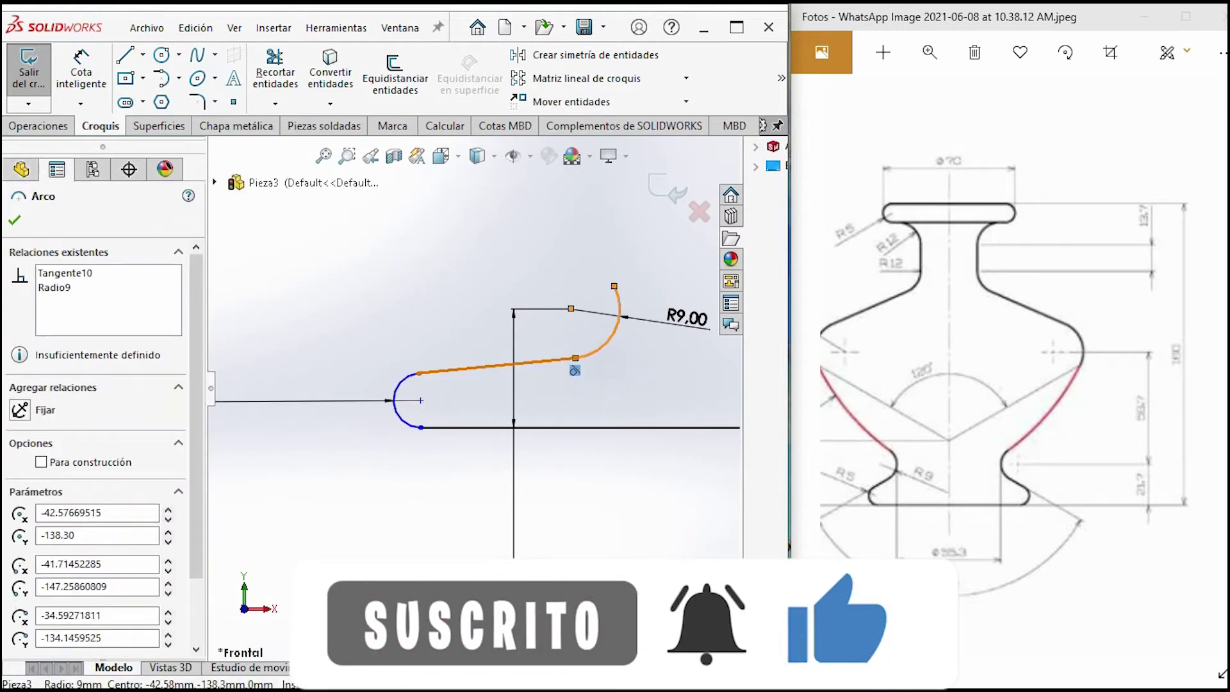
scroll(557, 390, "up", 3)
scroll(560, 392, "up", 2)
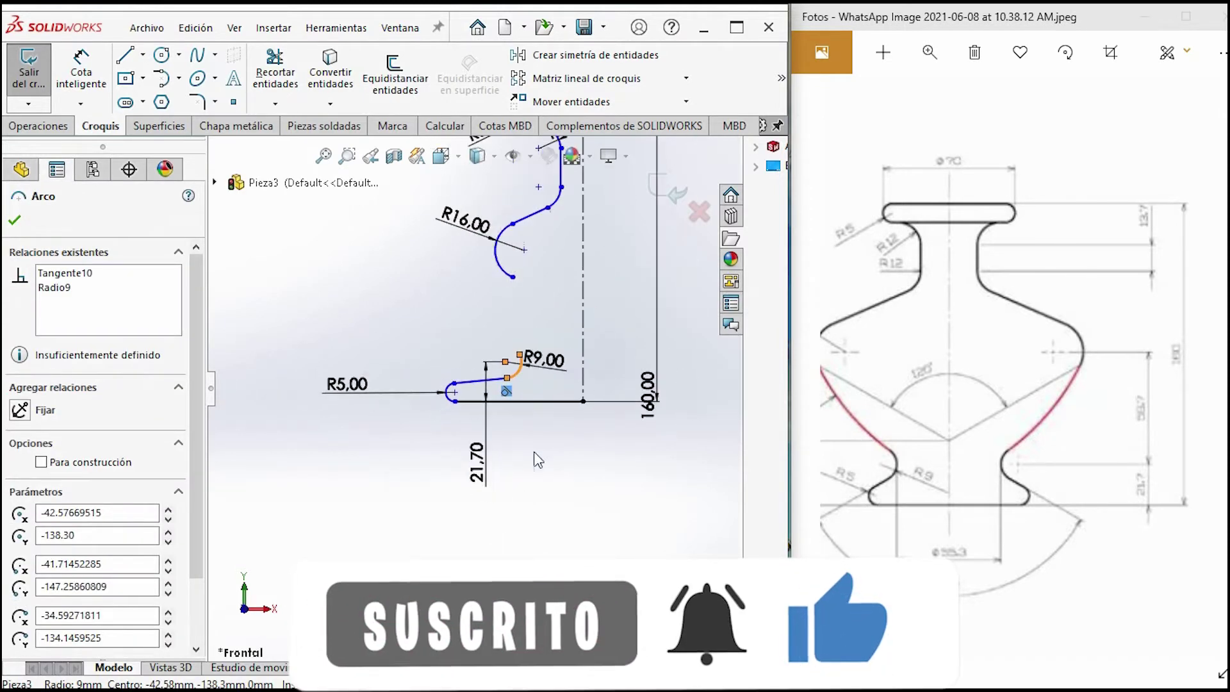
left_click(76, 89)
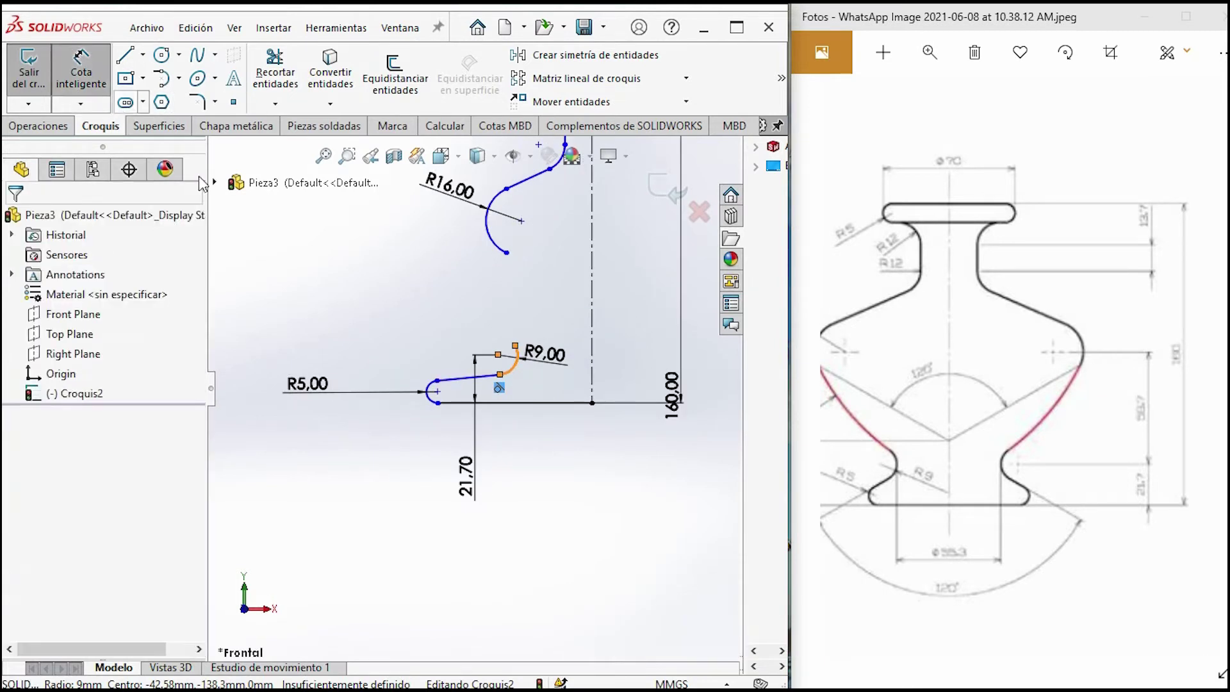
Set a 60° angle between the sloping line and the vertical centerline
left_click(451, 387)
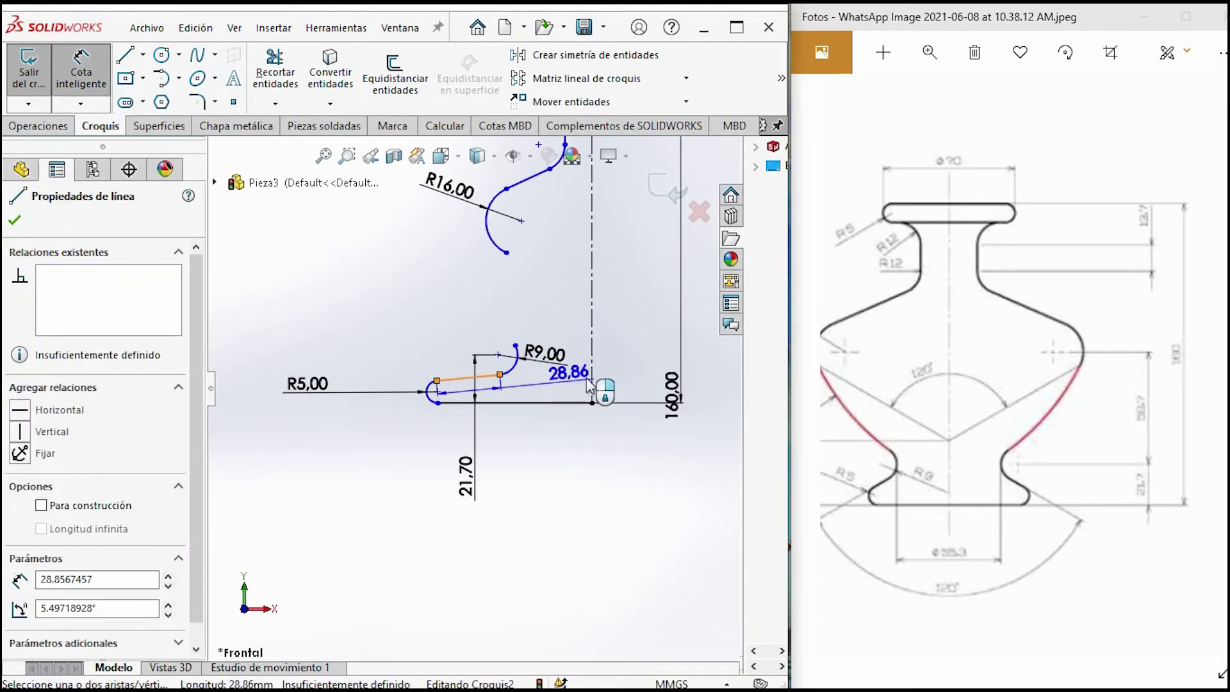
left_click(592, 359)
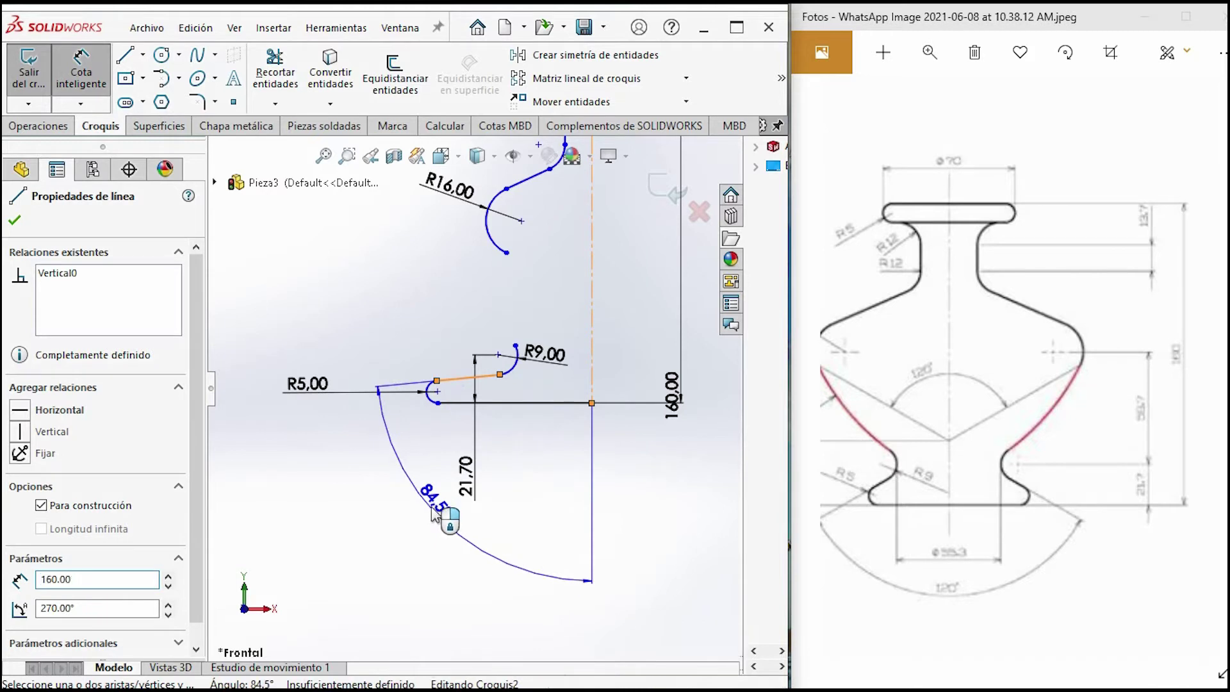
left_click(437, 505)
type("60")
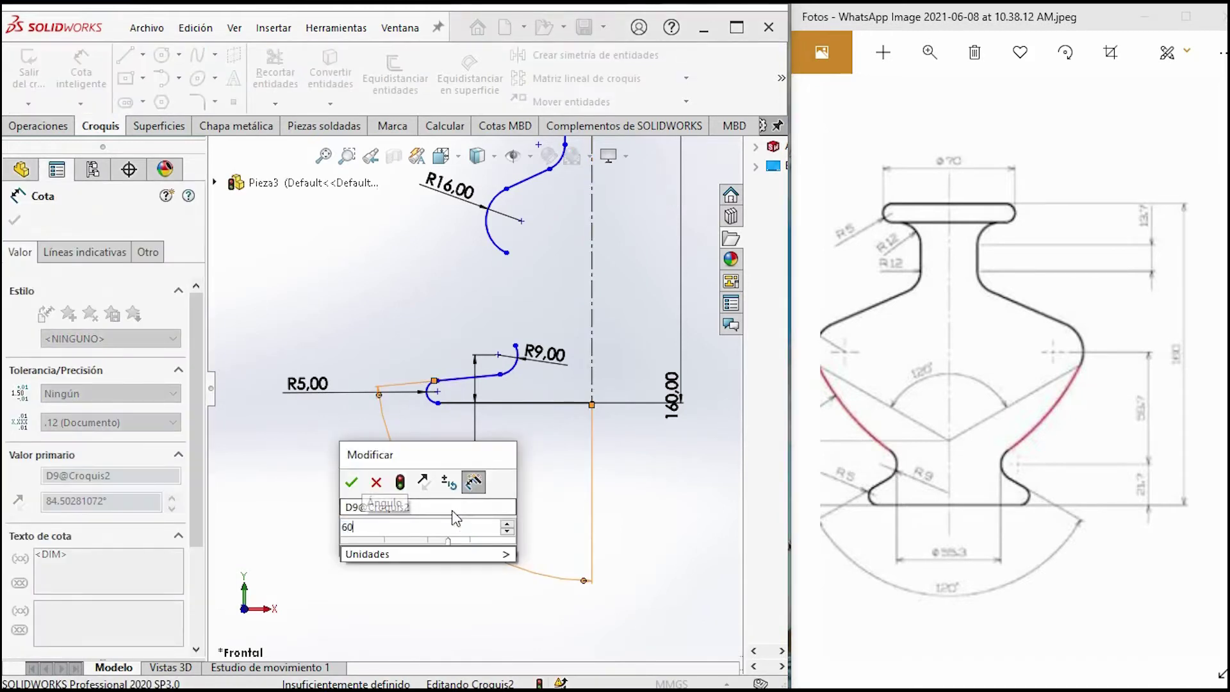
key("Return")
scroll(489, 420, "down", 3)
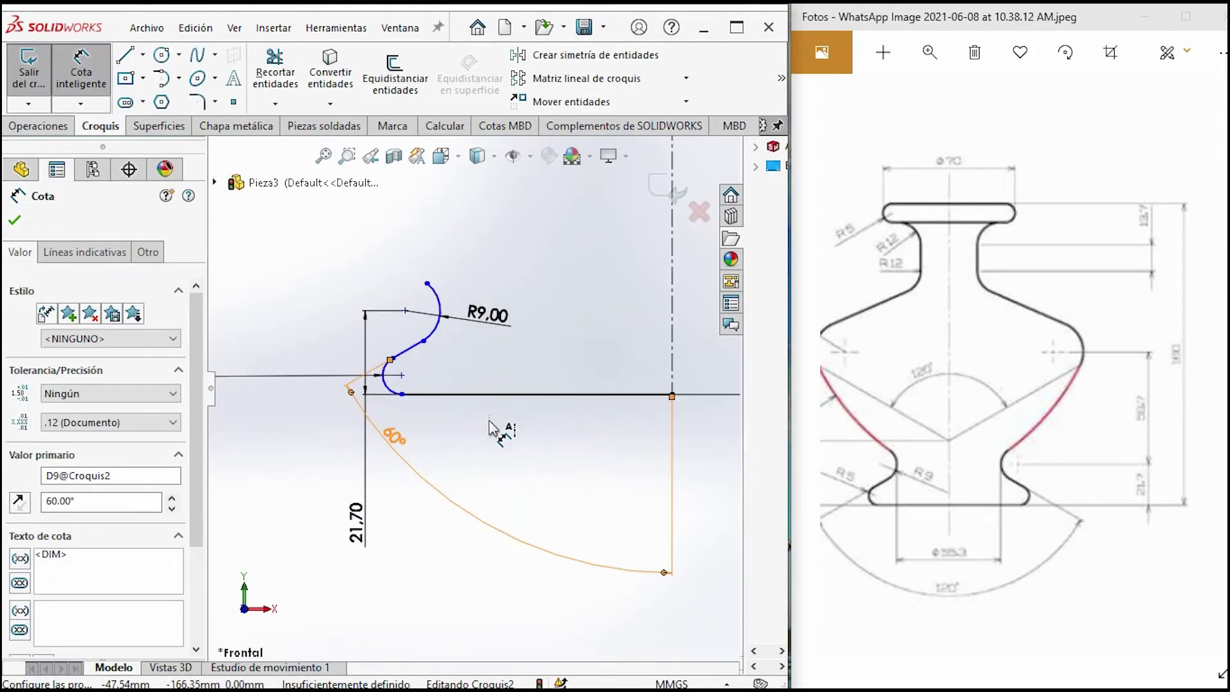
scroll(511, 412, "up", 1)
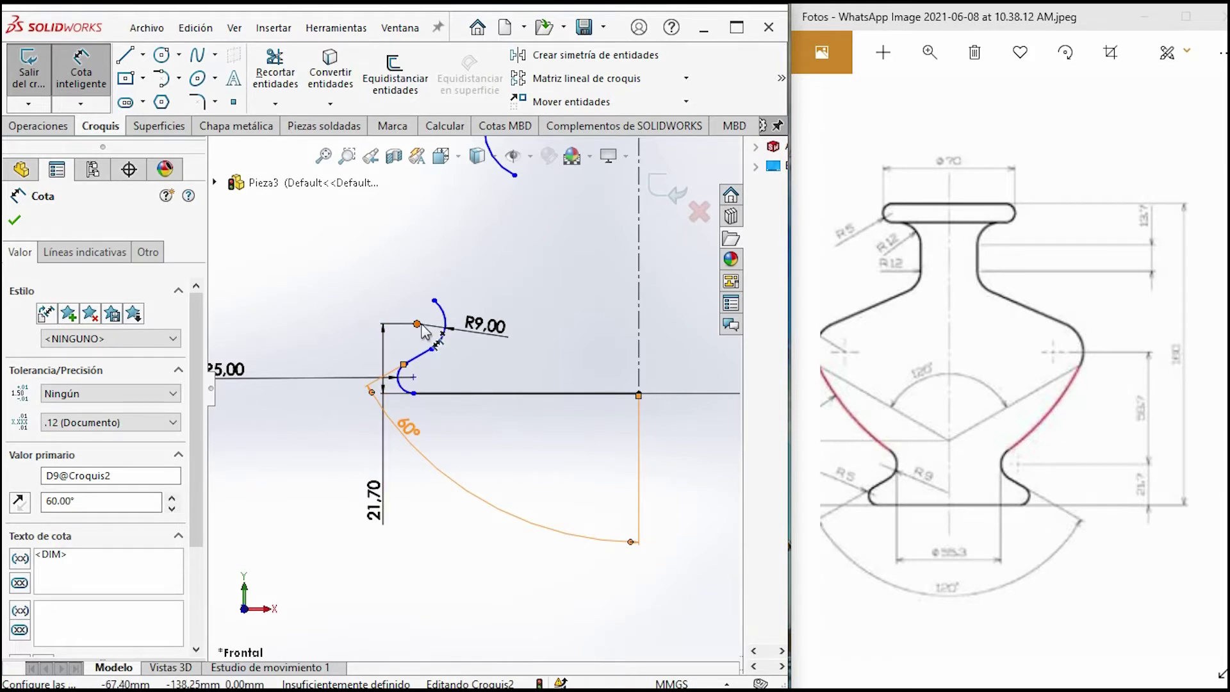
Add a horizontal distance dimension entered as 55.3+18, giving 73.30 mm
left_click(428, 331)
scroll(583, 442, "up", 3)
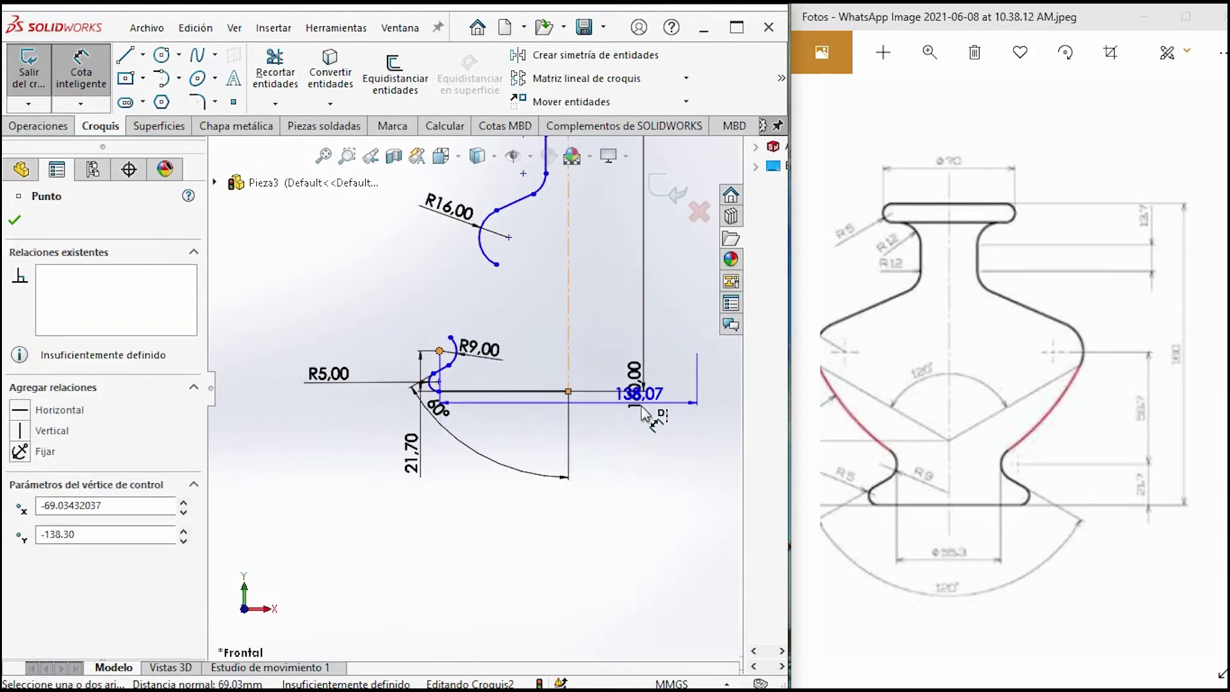
left_click(664, 438)
left_click(660, 452)
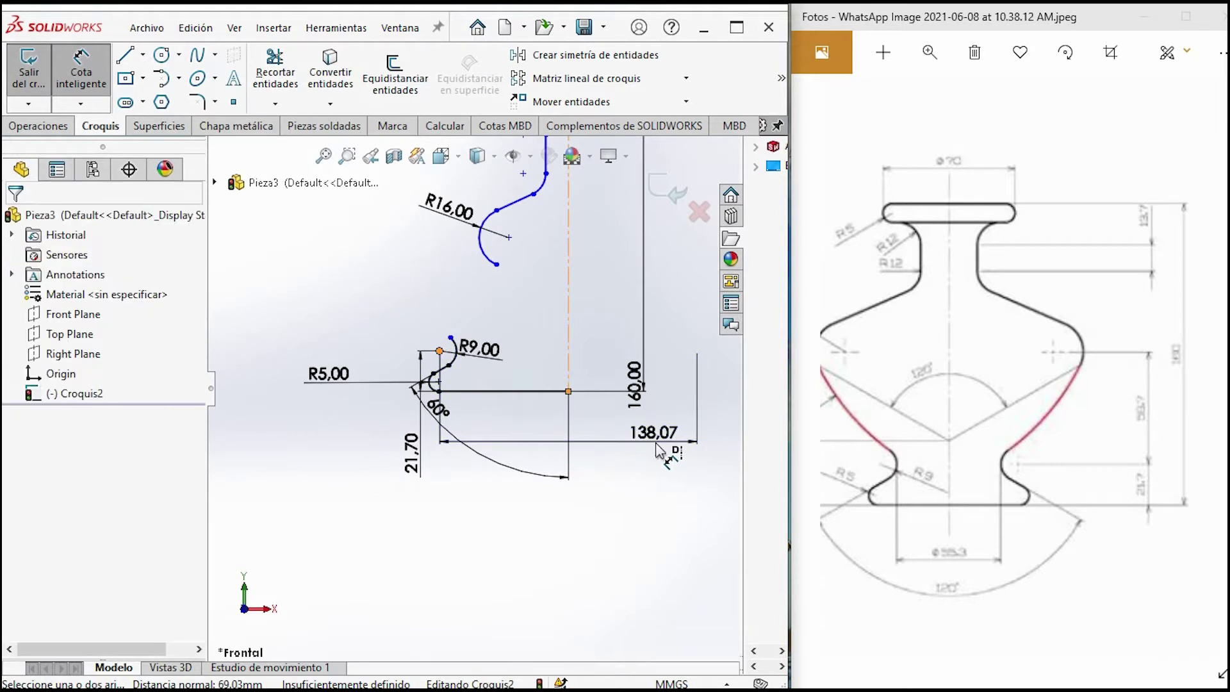
left_click(716, 474)
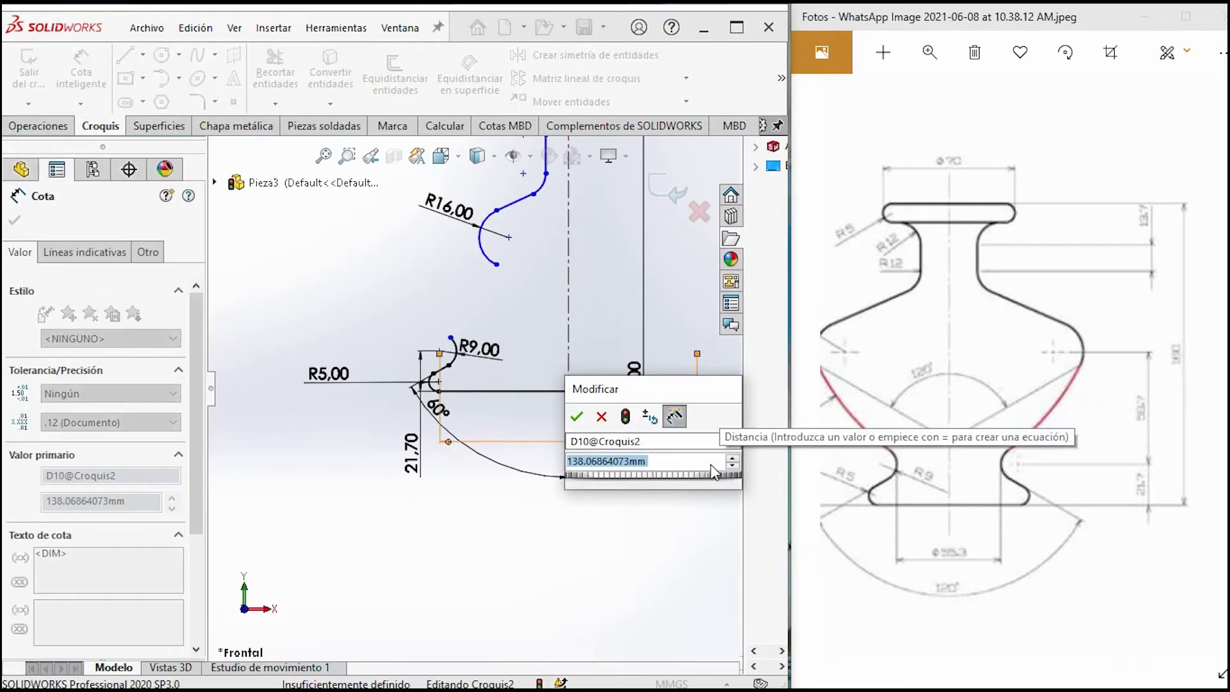
type("55.3+1")
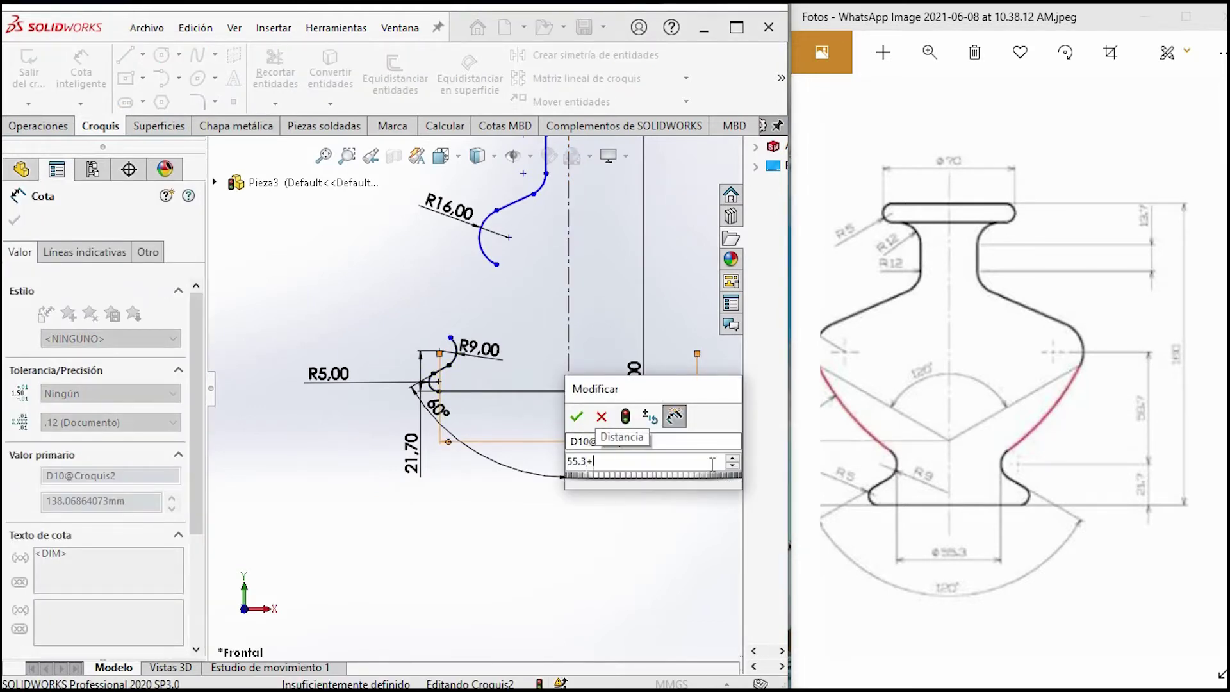
type("8")
key("Return")
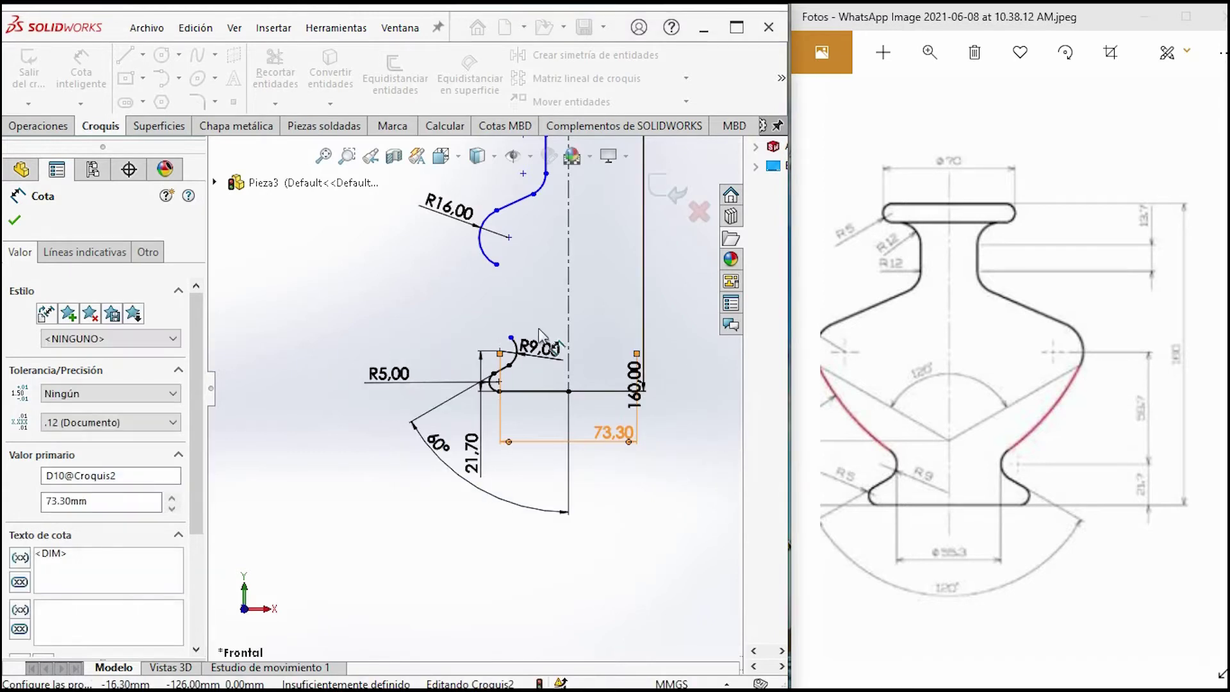
scroll(545, 368, "down", 2)
scroll(546, 368, "down", 1)
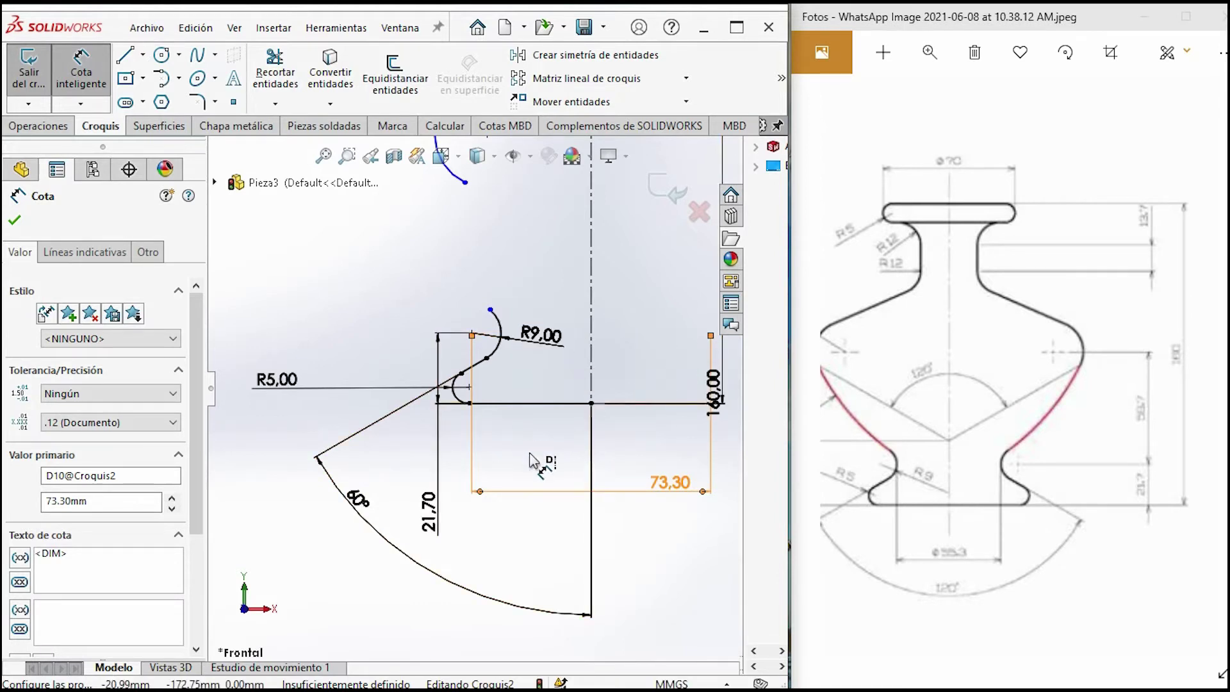
scroll(587, 522, "down", 2)
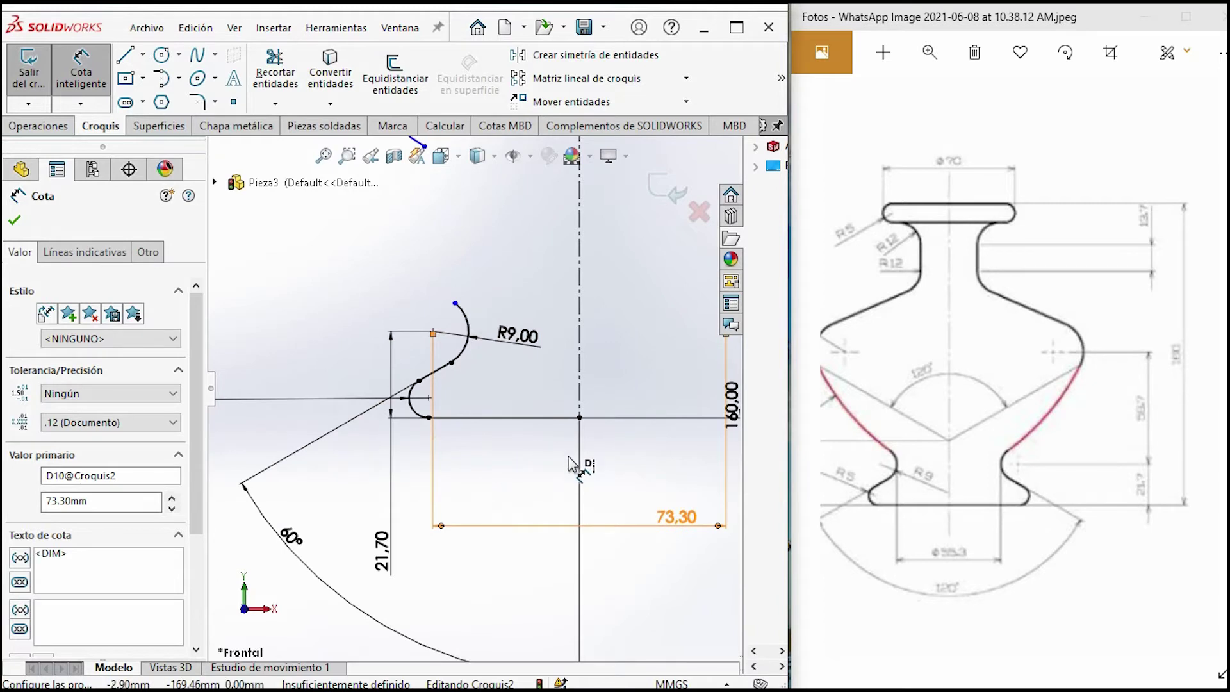
left_click_drag(1029, 426, 1118, 424)
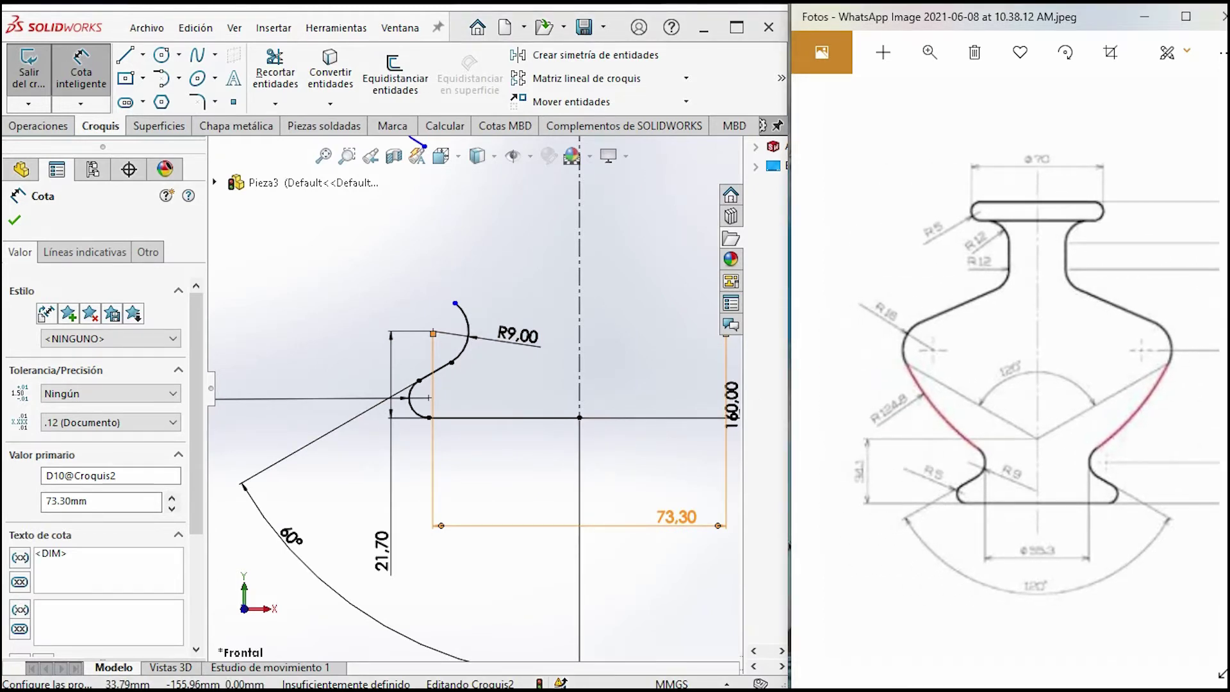
left_click(178, 91)
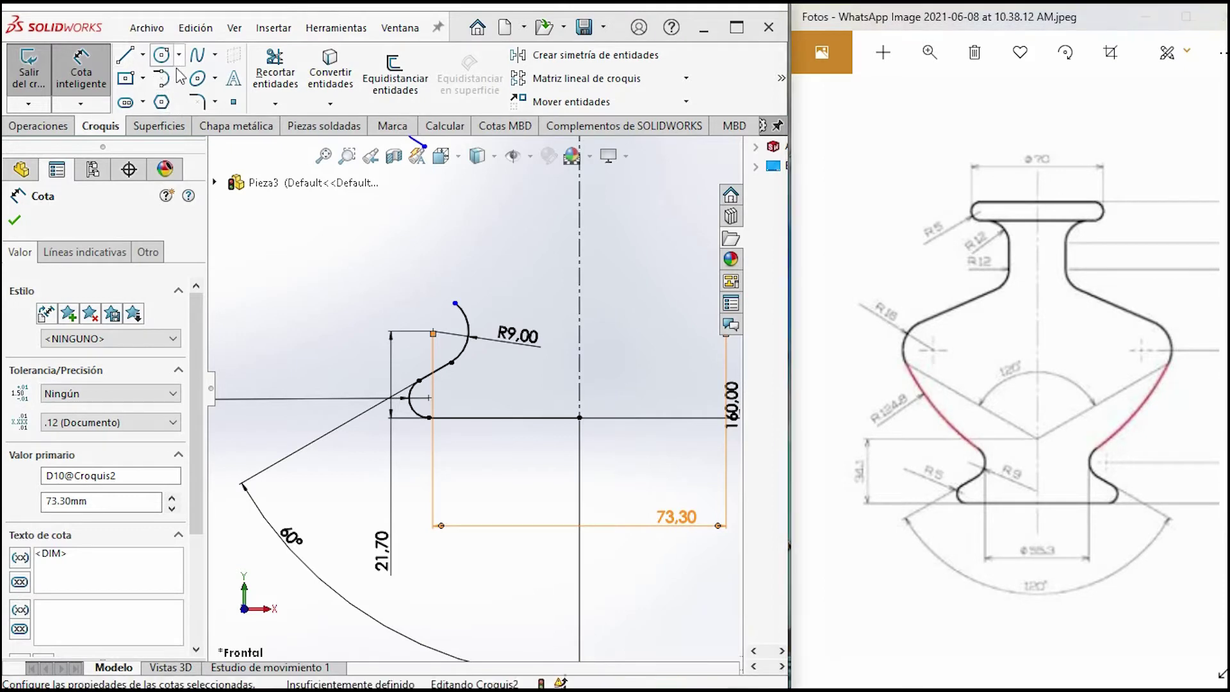
Draw a tangent arc from the R9 arc's end up to the R16 arc
left_click(172, 83)
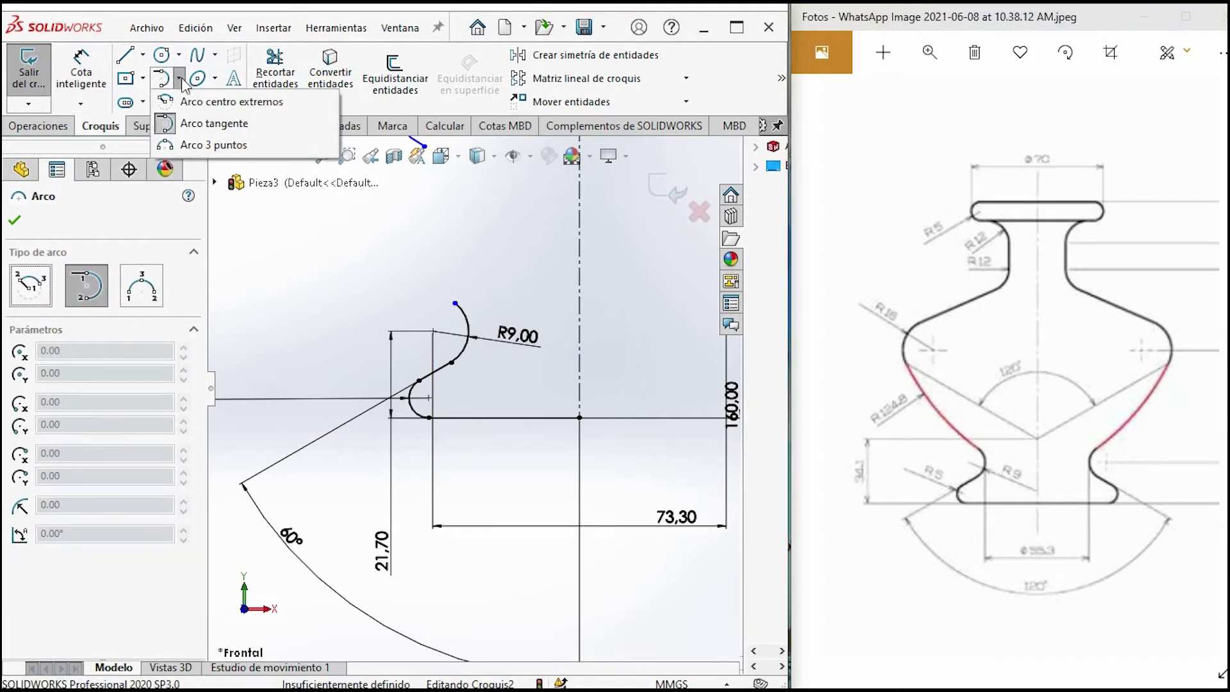
left_click(221, 122)
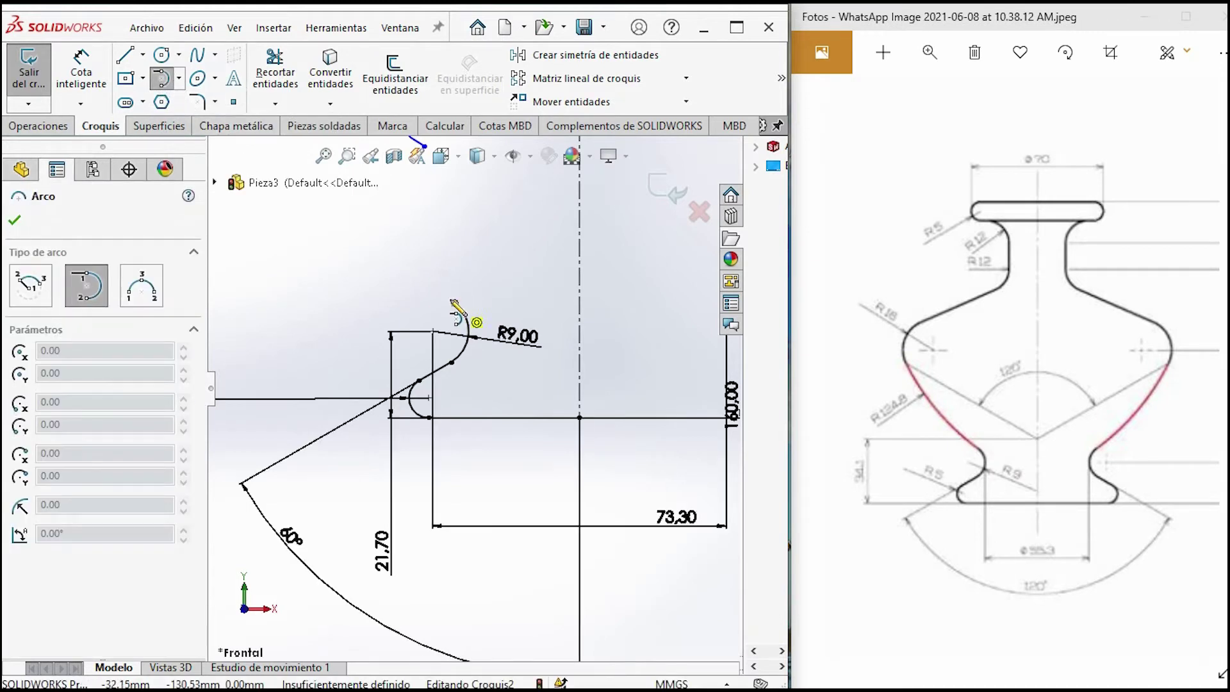
left_click(454, 304)
scroll(461, 320, "up", 3)
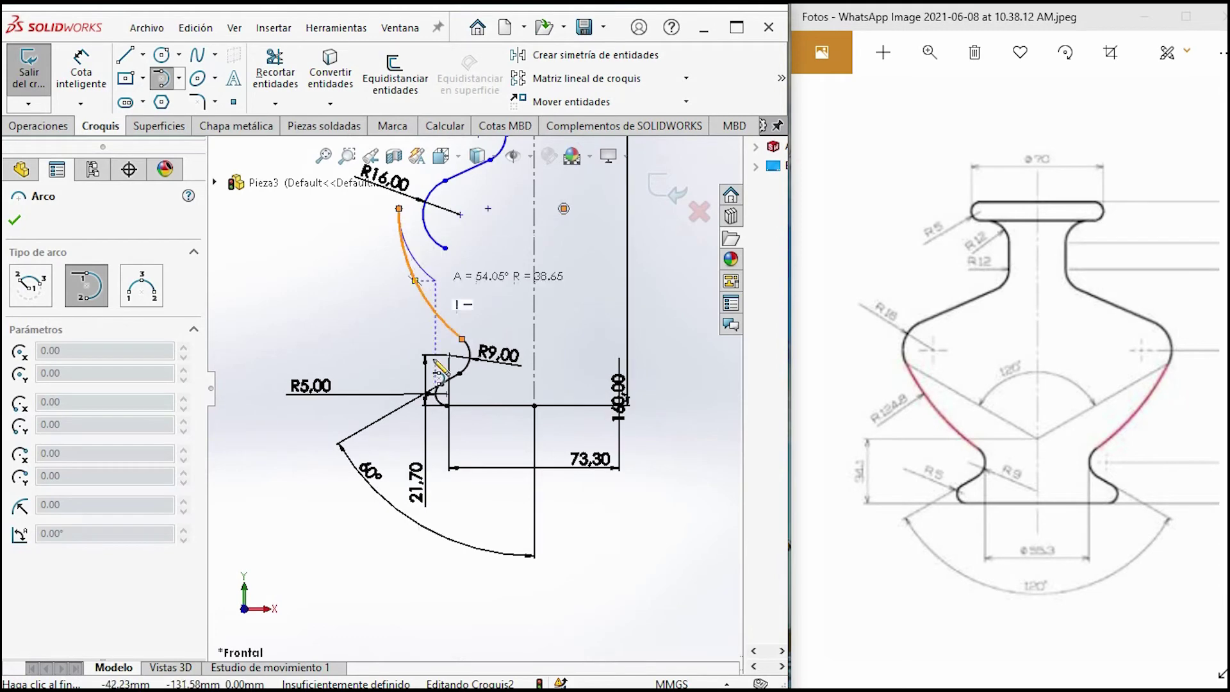
left_click(74, 61)
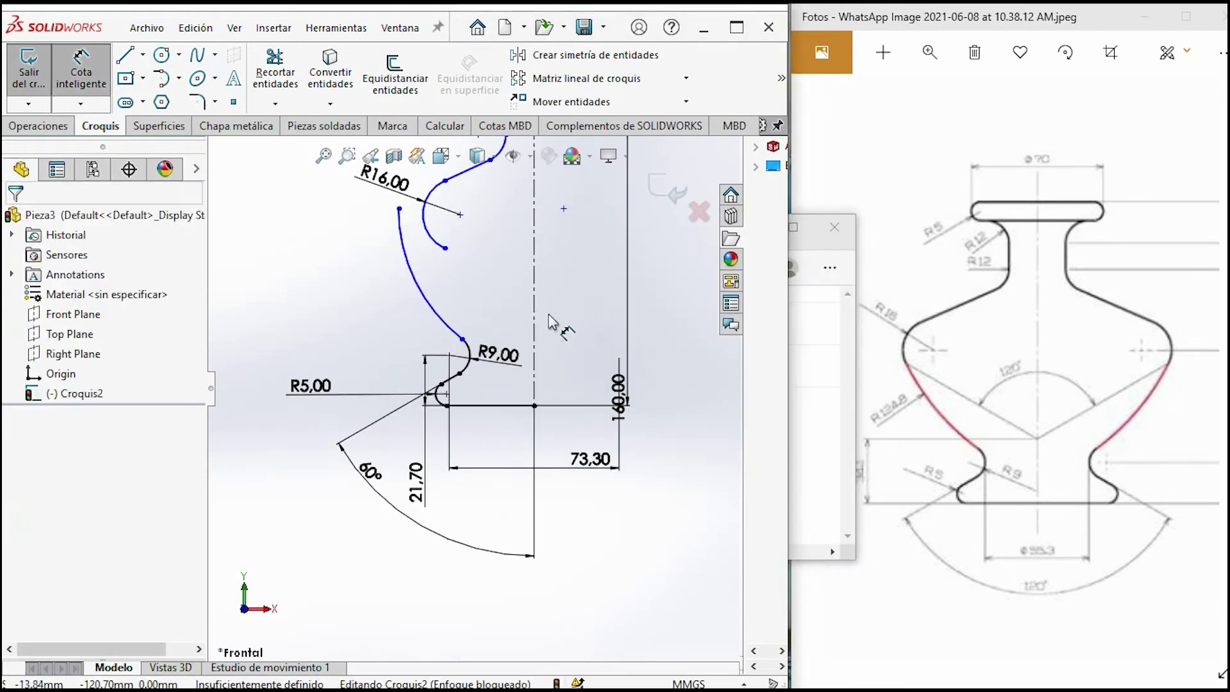
left_click(833, 228)
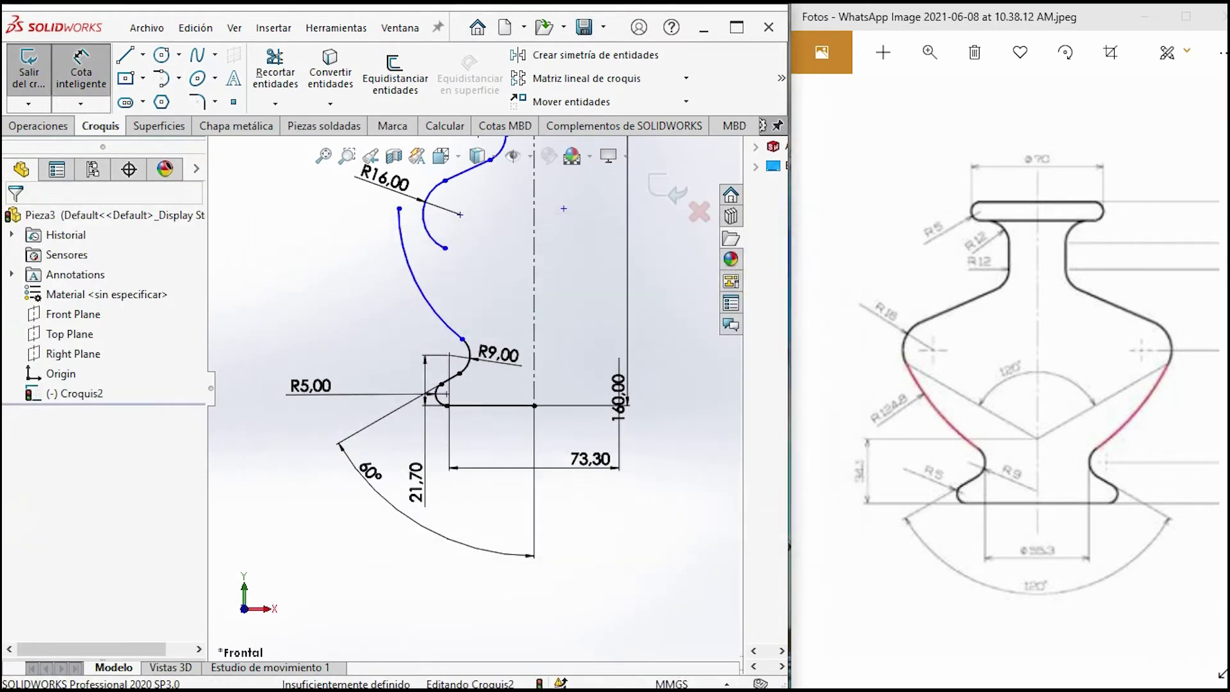
Dimension the long arc's radius as 124.80
left_click(428, 300)
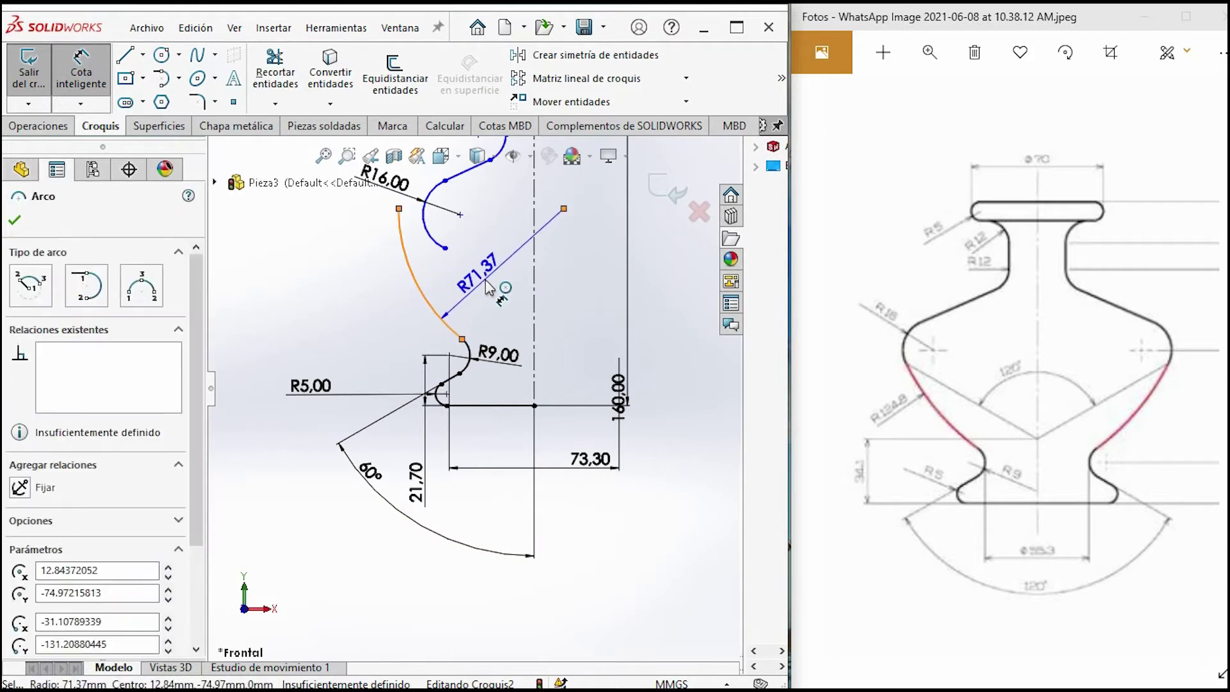
left_click(492, 297)
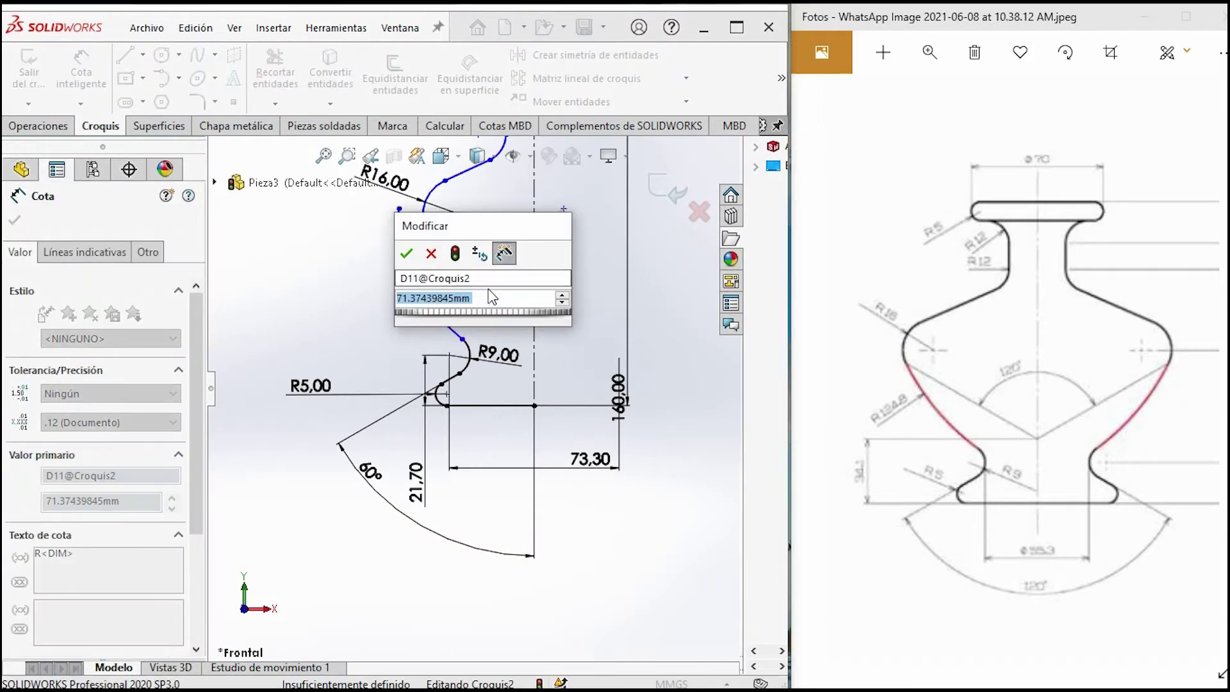
type("124.8")
key("Return")
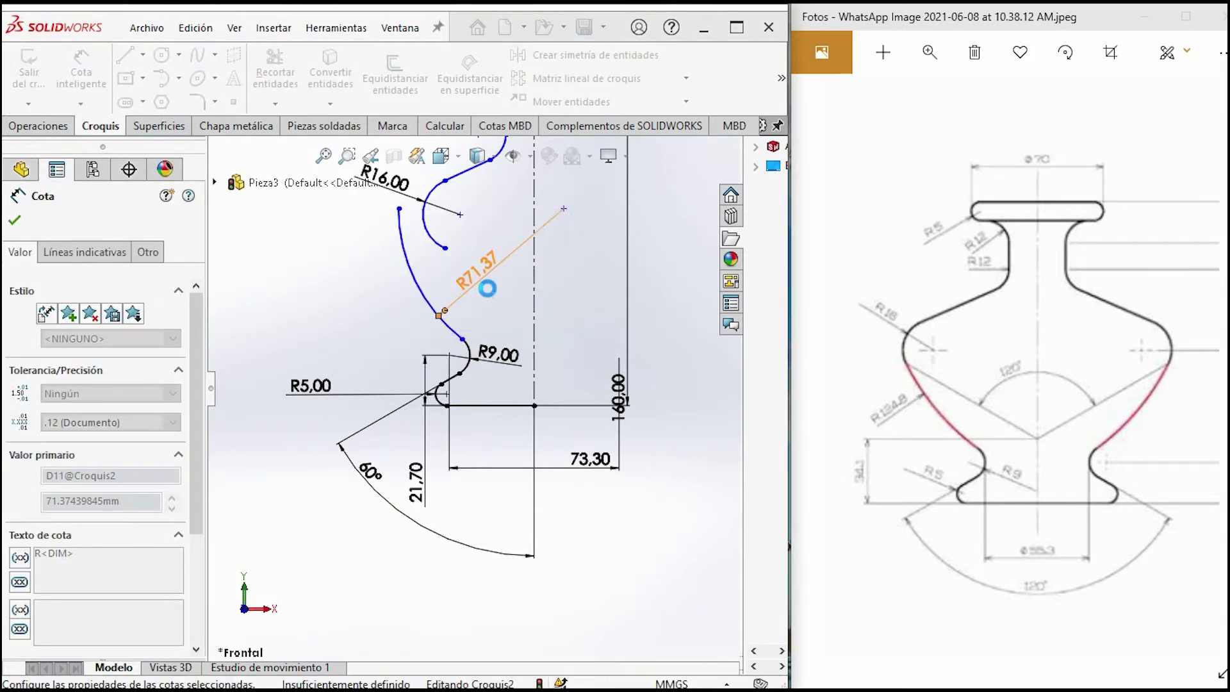
key("Escape")
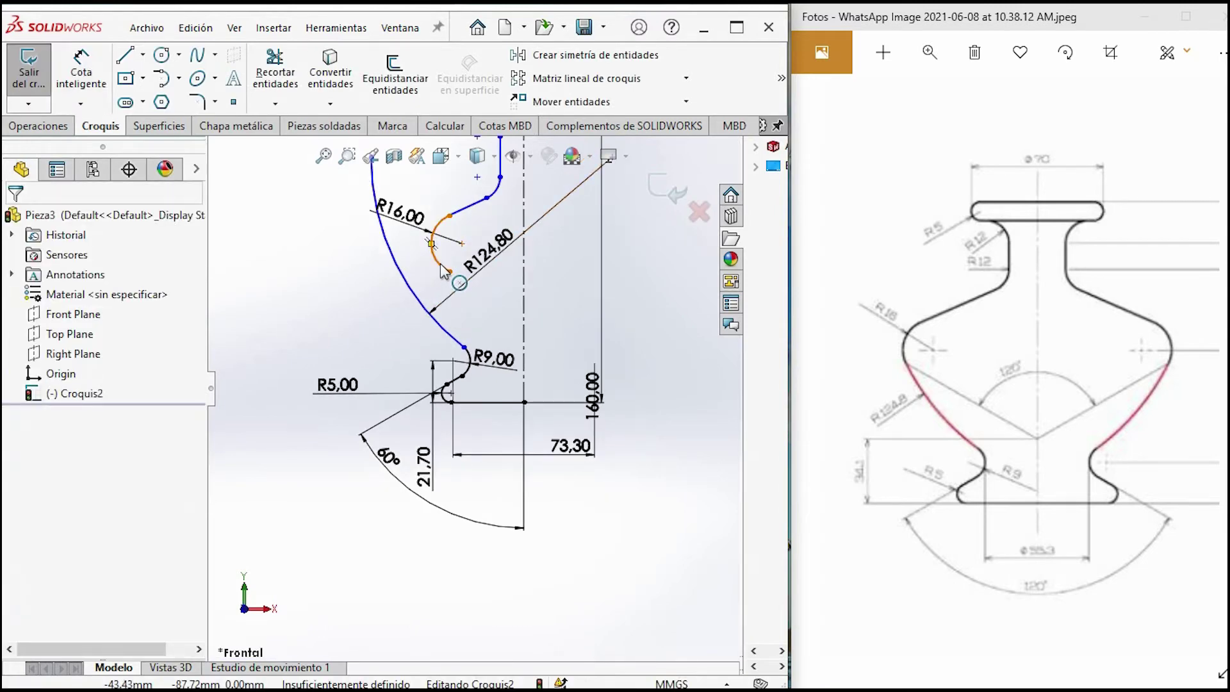
scroll(423, 282, "down", 2)
Add a tangent relation between the R16 arc and the long R124.80 arc
scroll(443, 276, "down", 2)
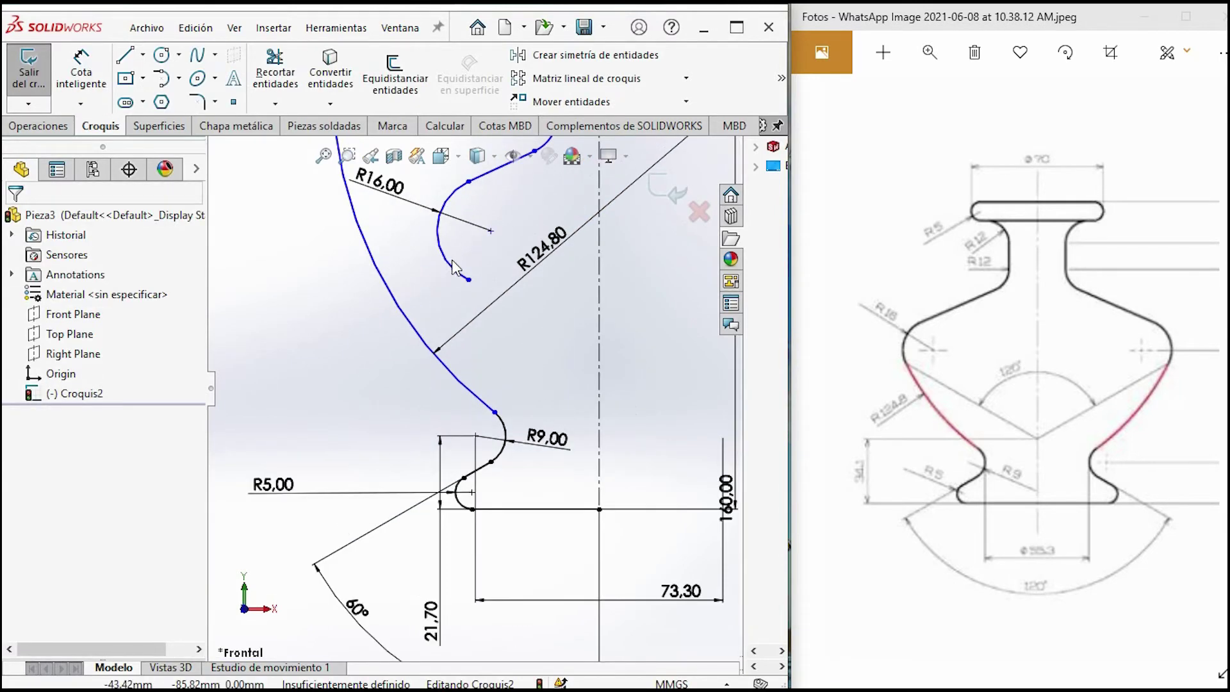
left_click(450, 264)
left_click(398, 300, "ctrl")
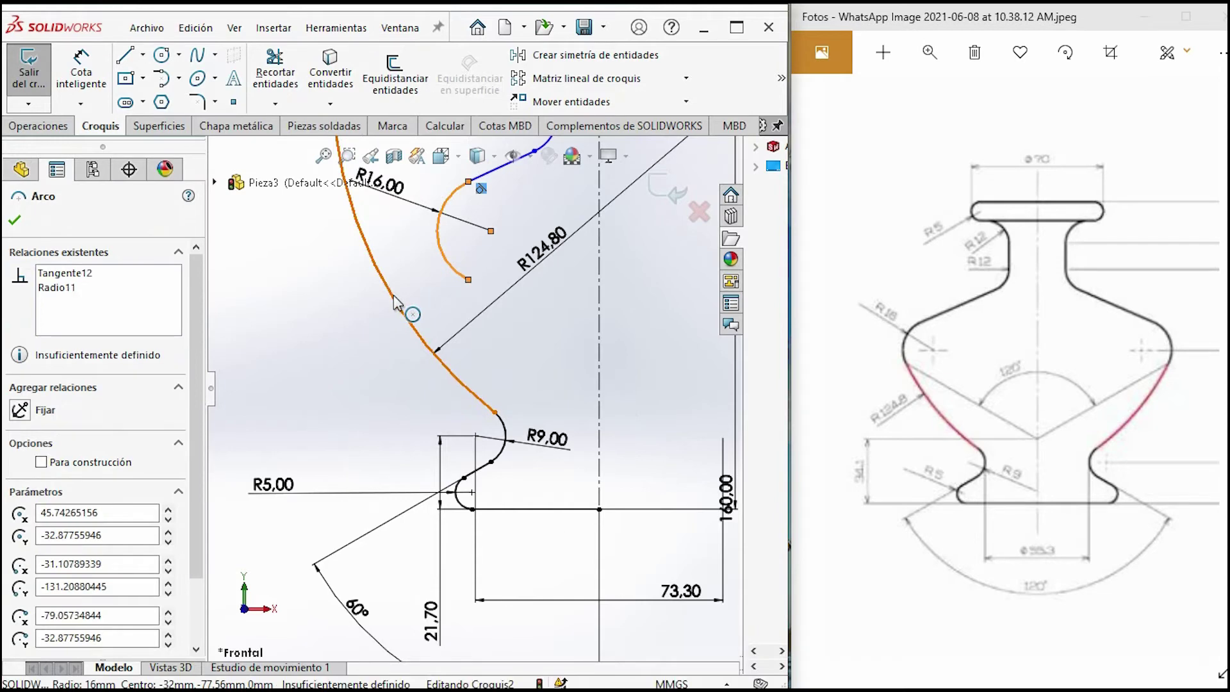
left_click(19, 533)
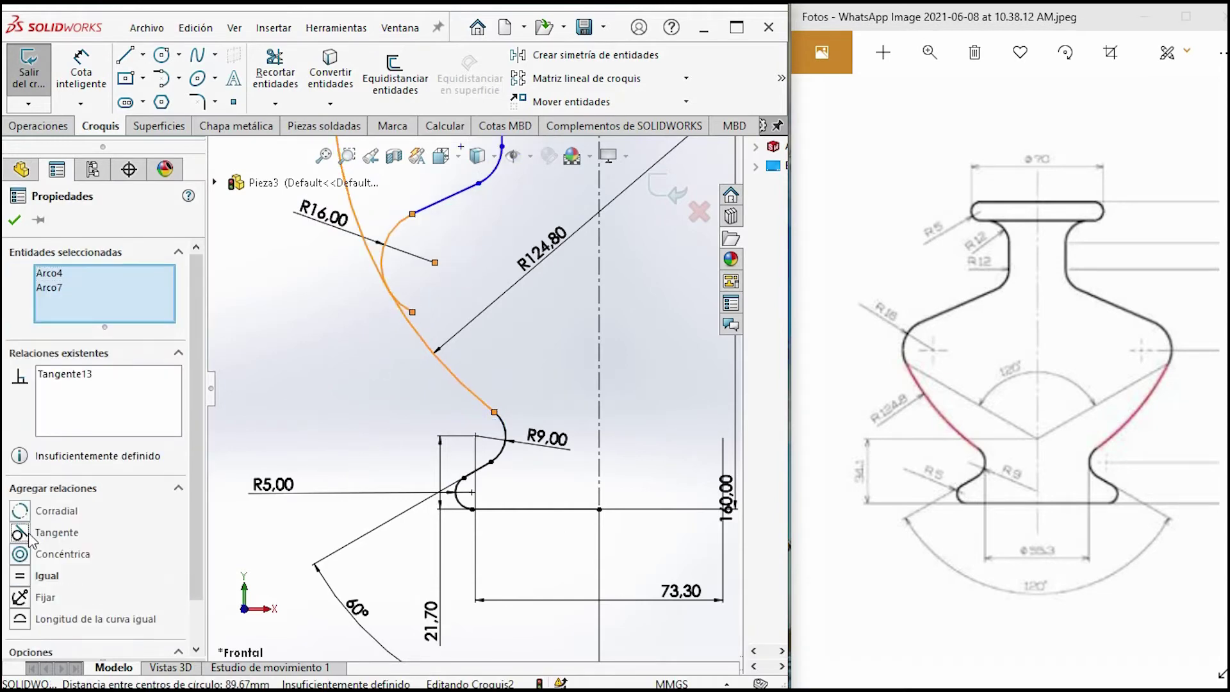
scroll(384, 320, "up", 2)
scroll(353, 182, "down", 1)
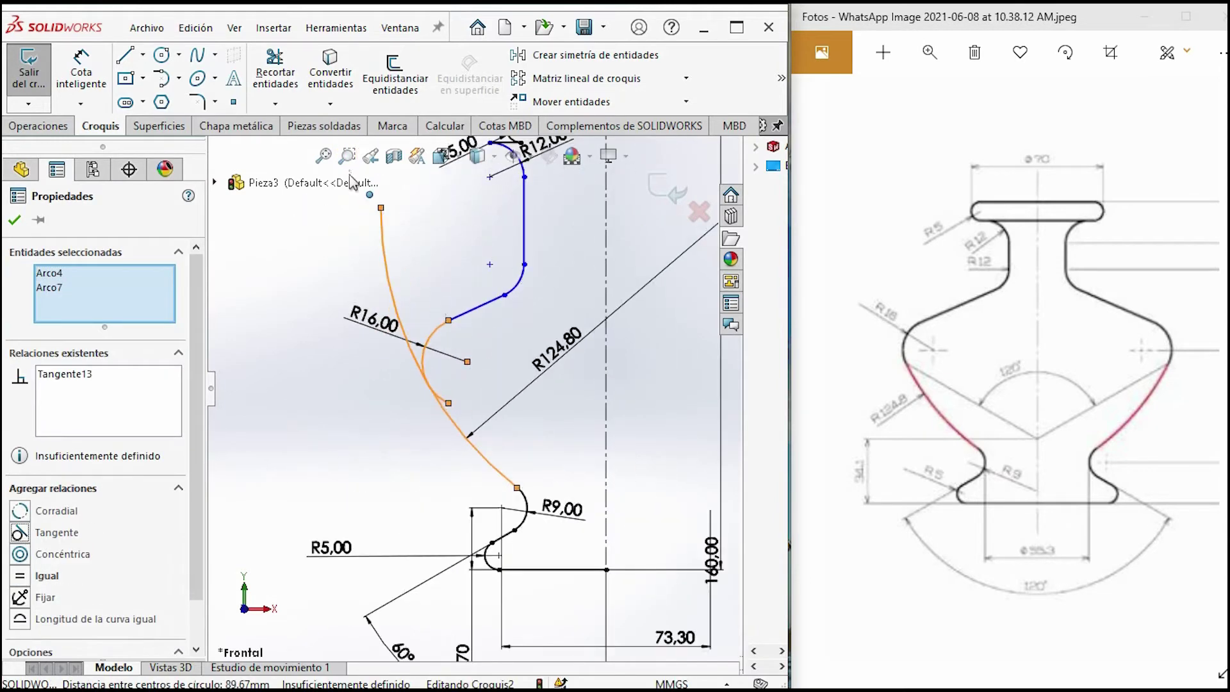
Trim off the upper excess of the long arc so the curves join
left_click(280, 70)
left_click_drag(418, 255, 398, 313)
scroll(442, 474, "up", 3)
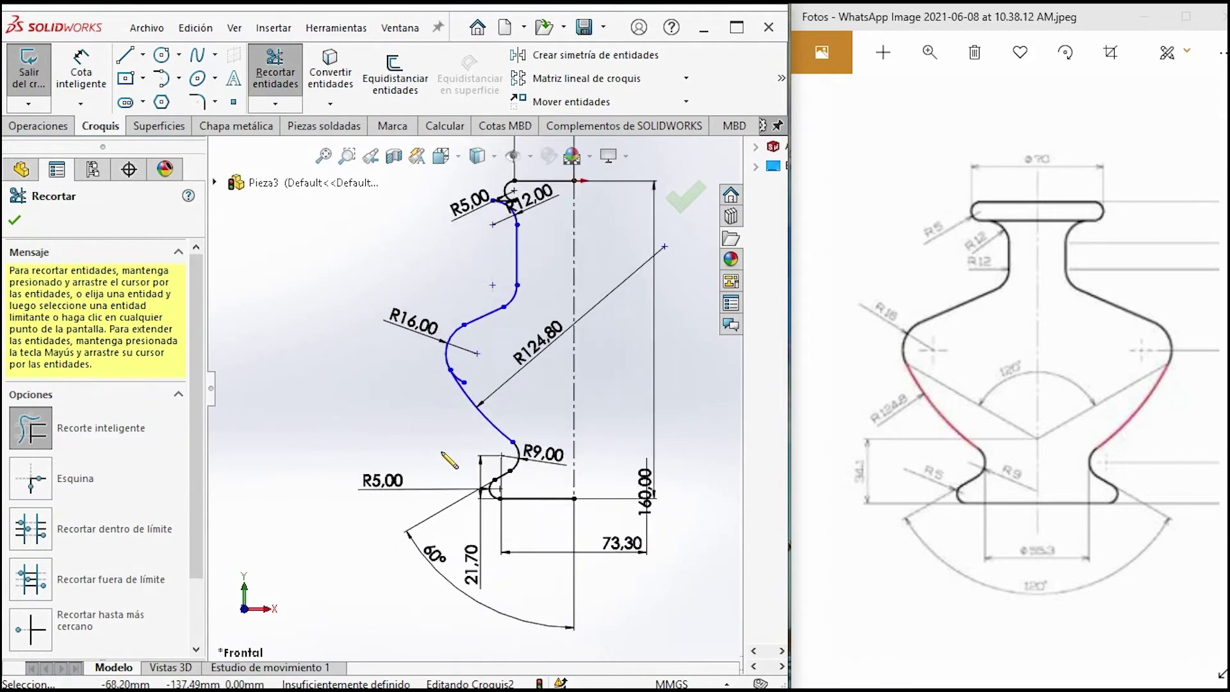
scroll(463, 474, "down", 4)
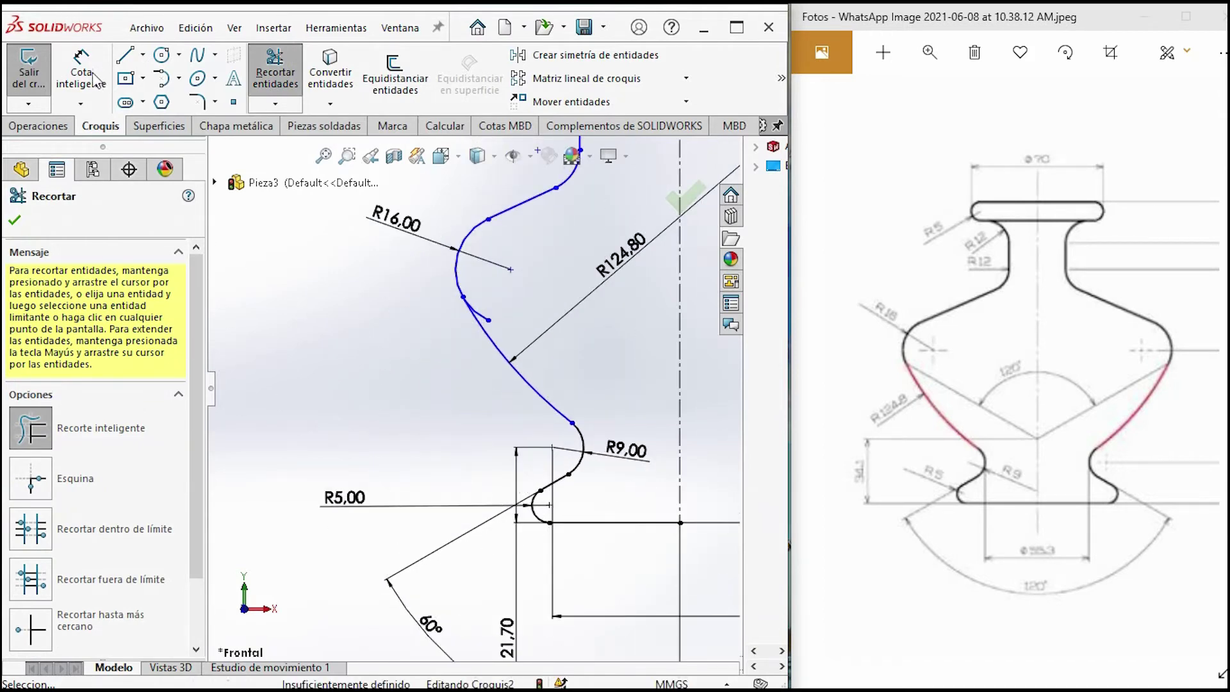
scroll(608, 587, "up", 2)
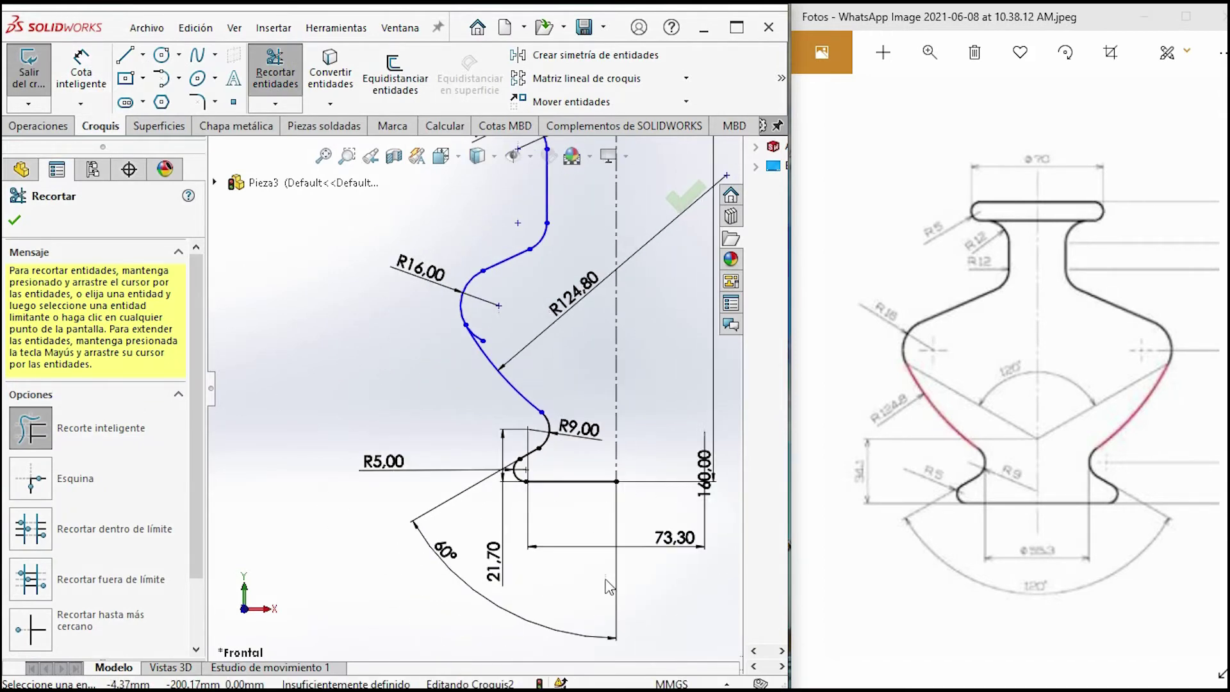
scroll(1066, 494, "up", 3)
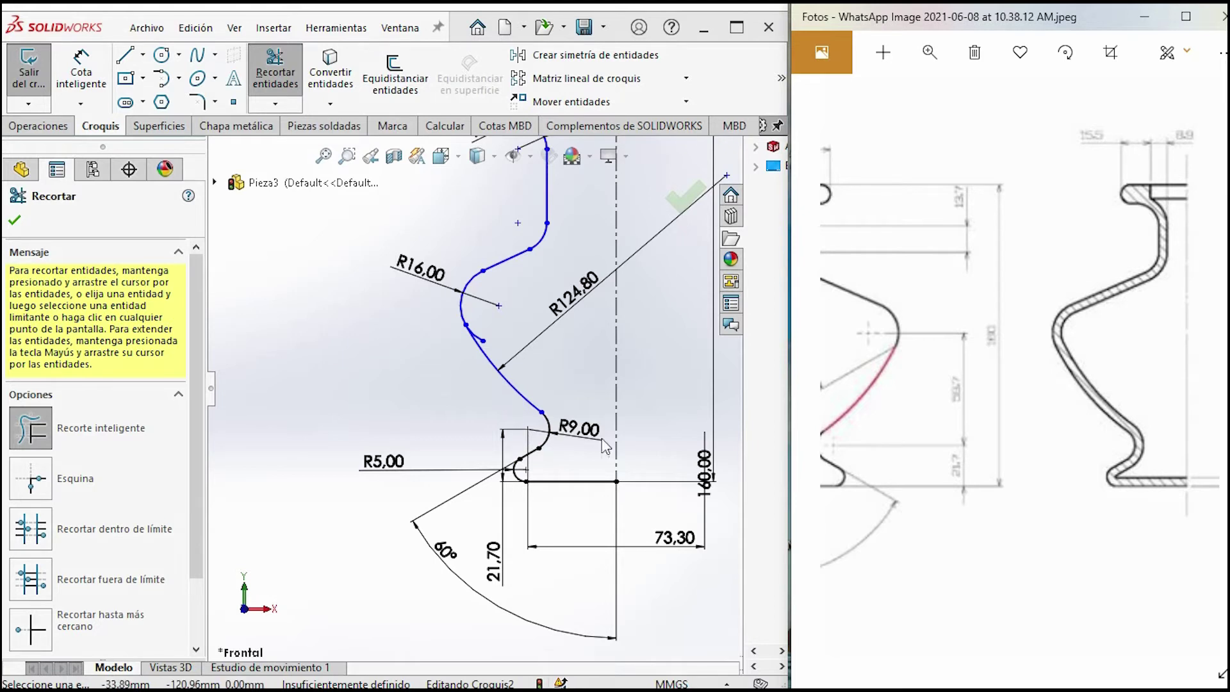
key("Escape")
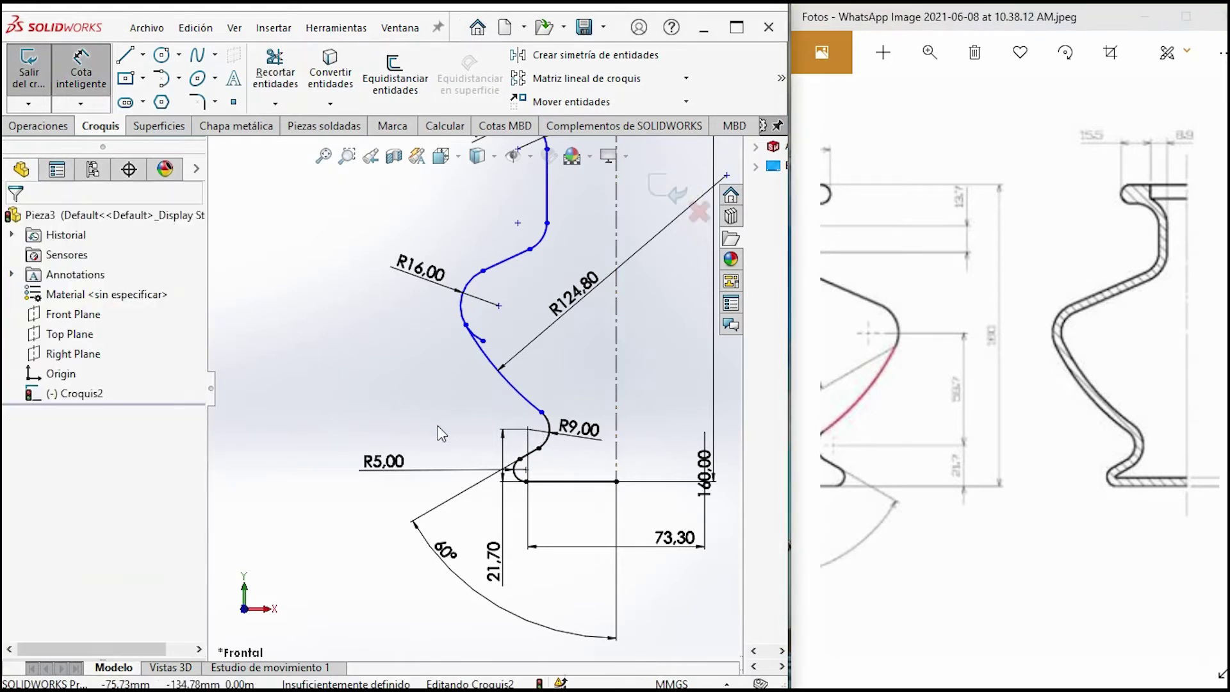
Dimension the R16 centre's height above the long arc's lower end as 58.70
left_click(528, 429)
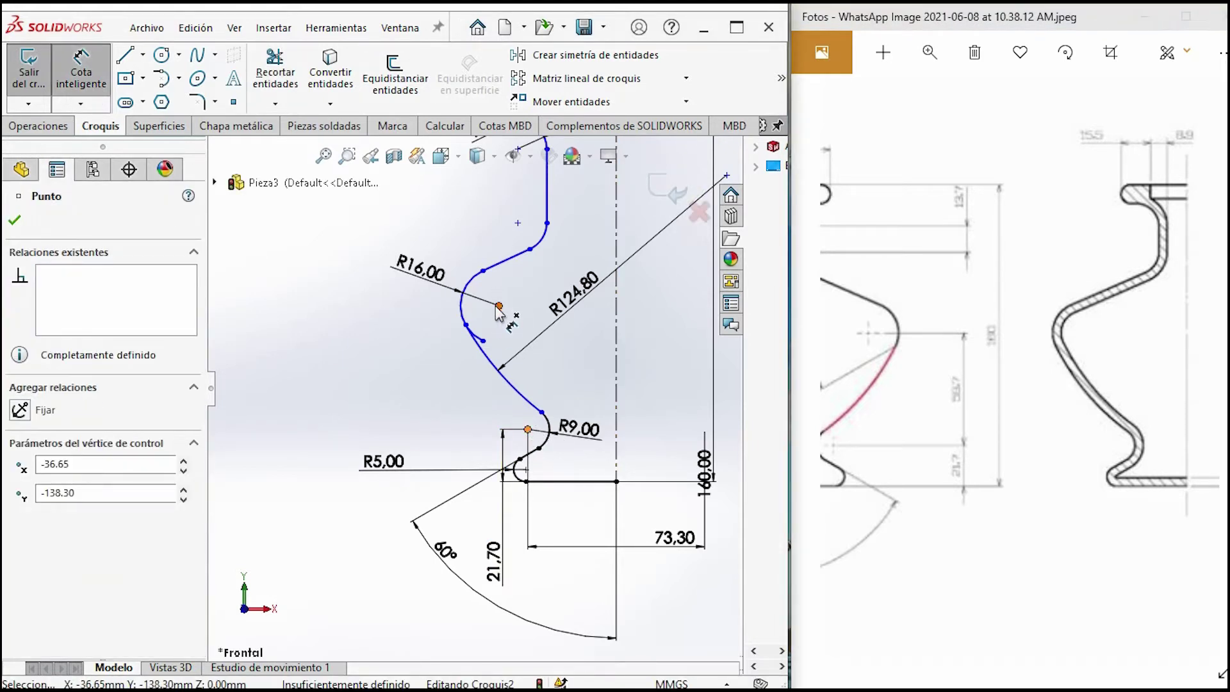
left_click(499, 306)
left_click(332, 384)
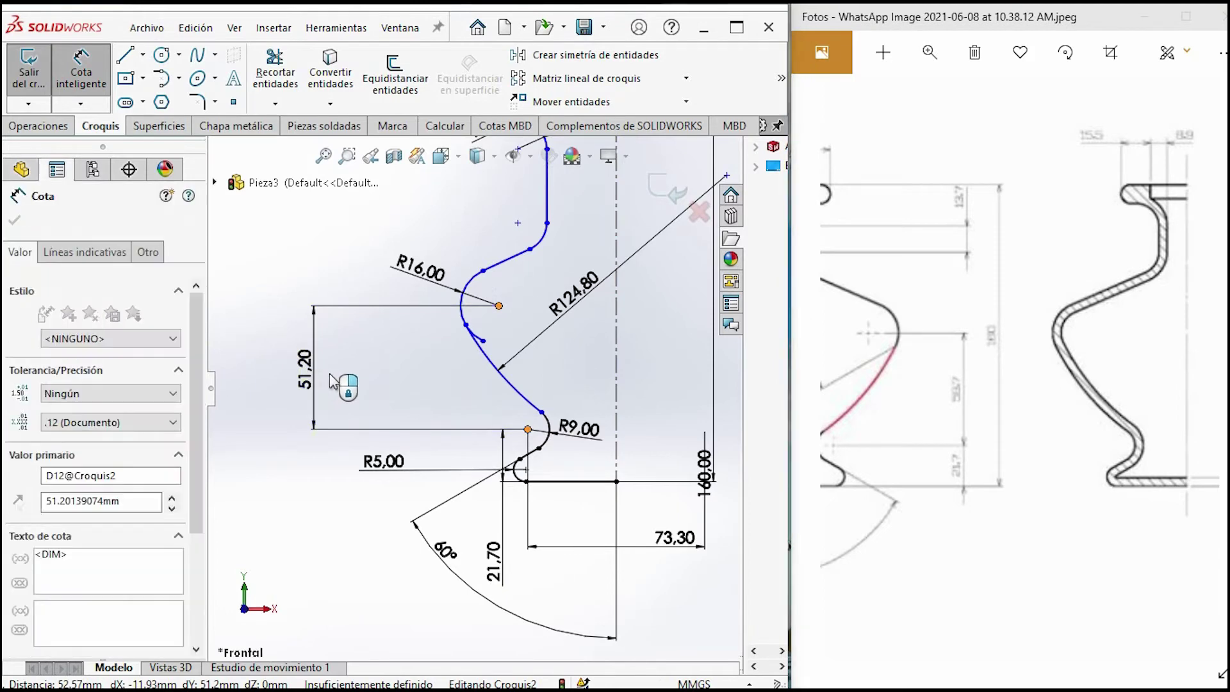
type("251.2")
key("Return")
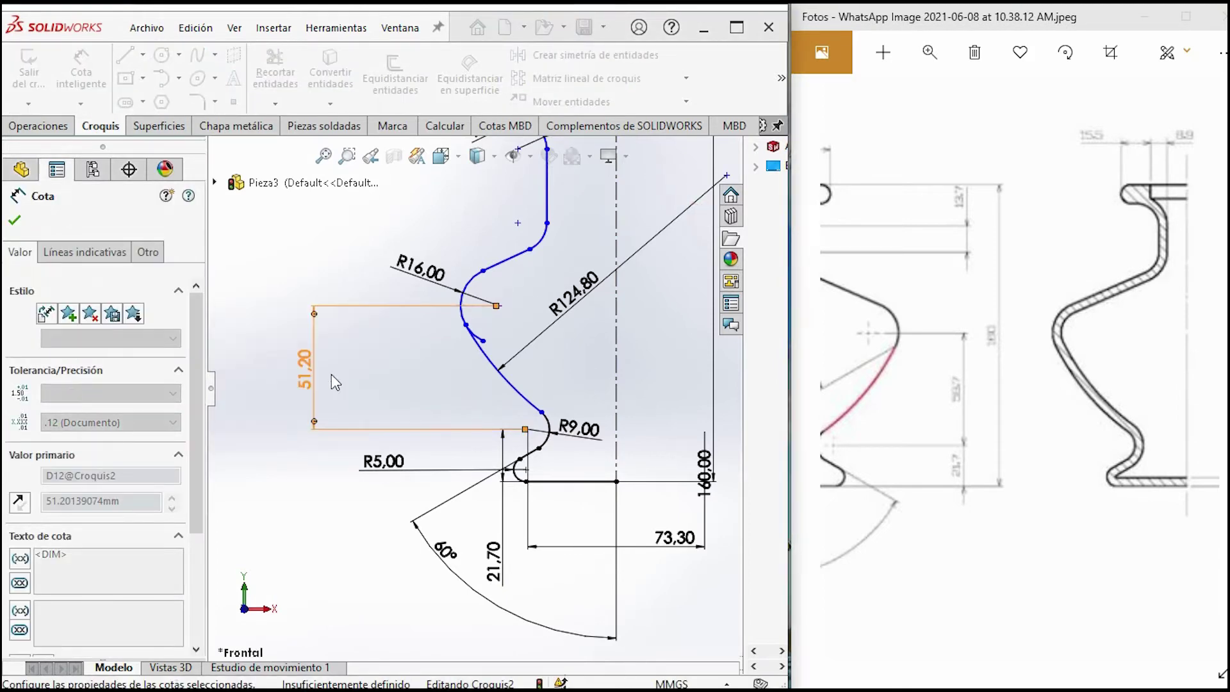
scroll(490, 417, "up", 5)
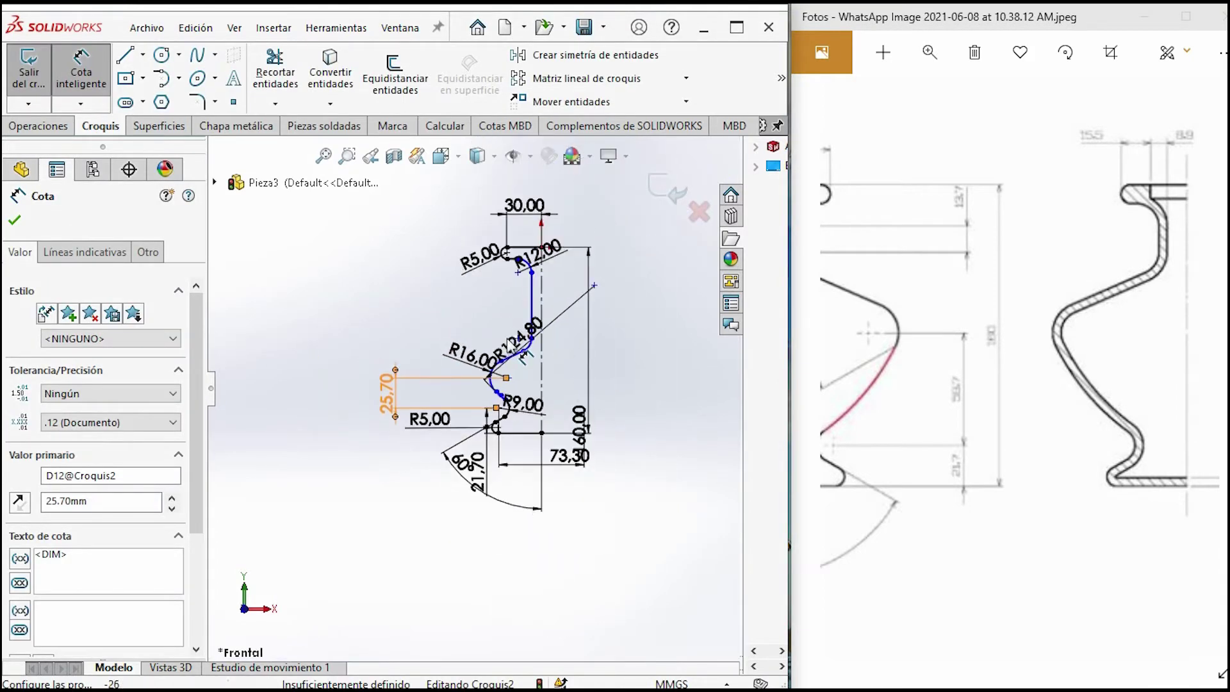
scroll(449, 384, "down", 3)
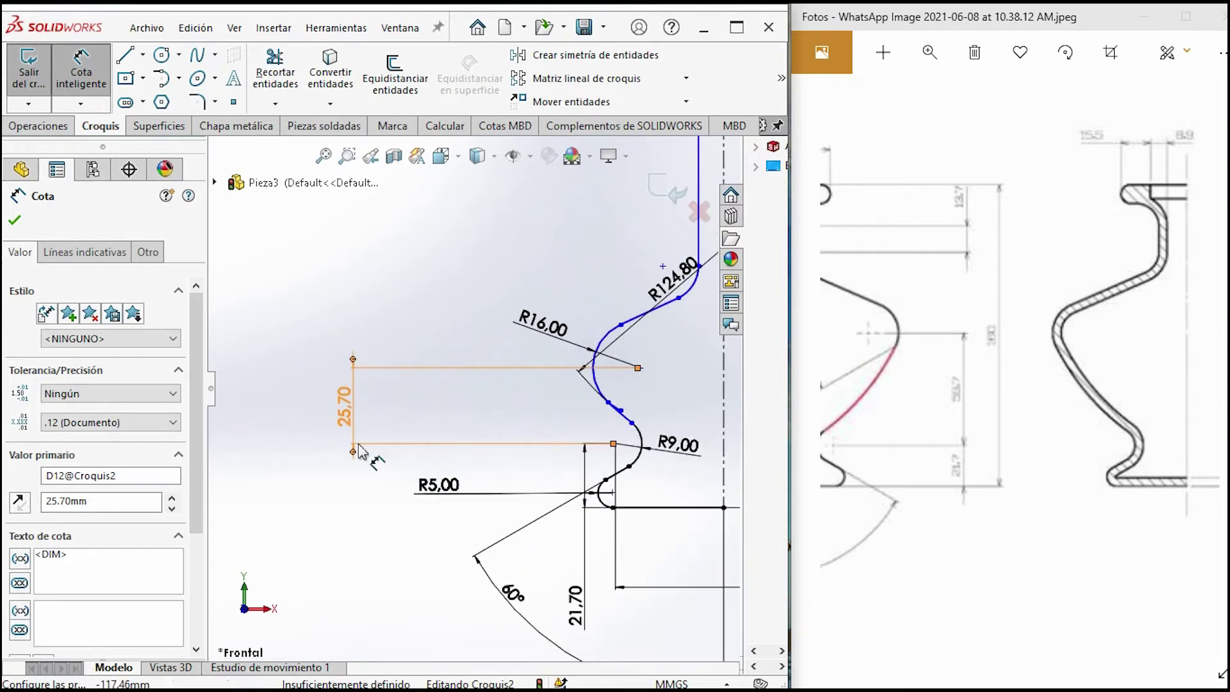
double_click(346, 404)
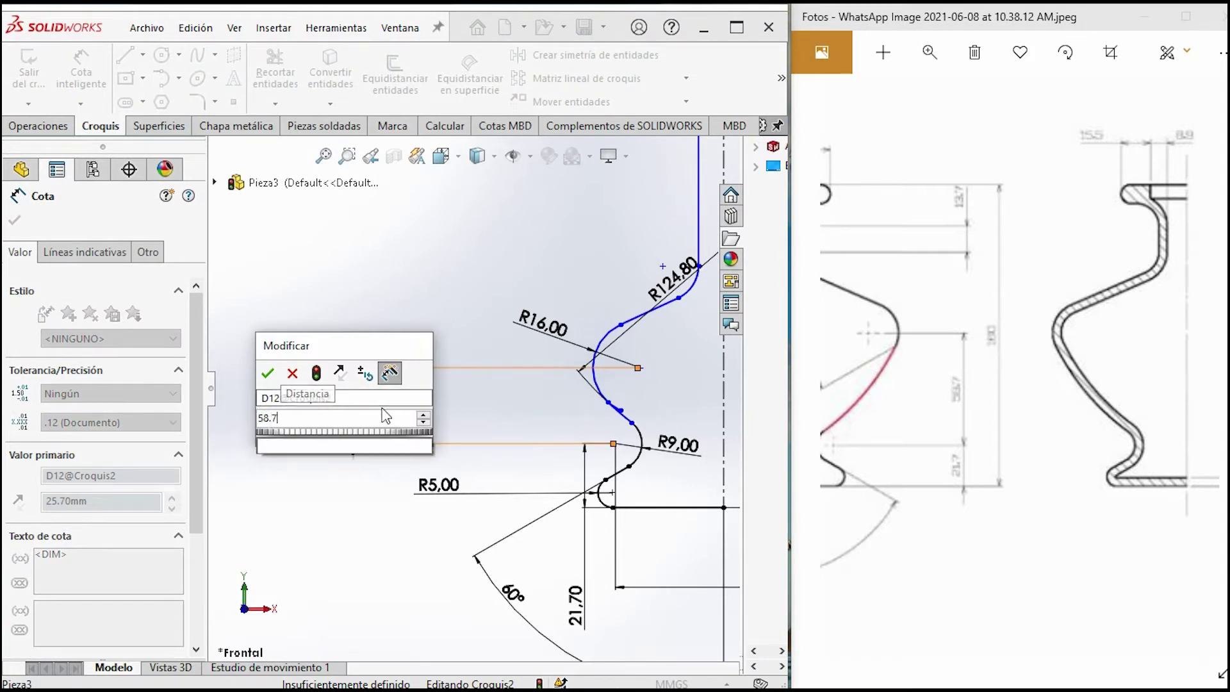
key("Return")
Dimension the vertical neck line's length as 13.70
scroll(561, 385, "up", 3)
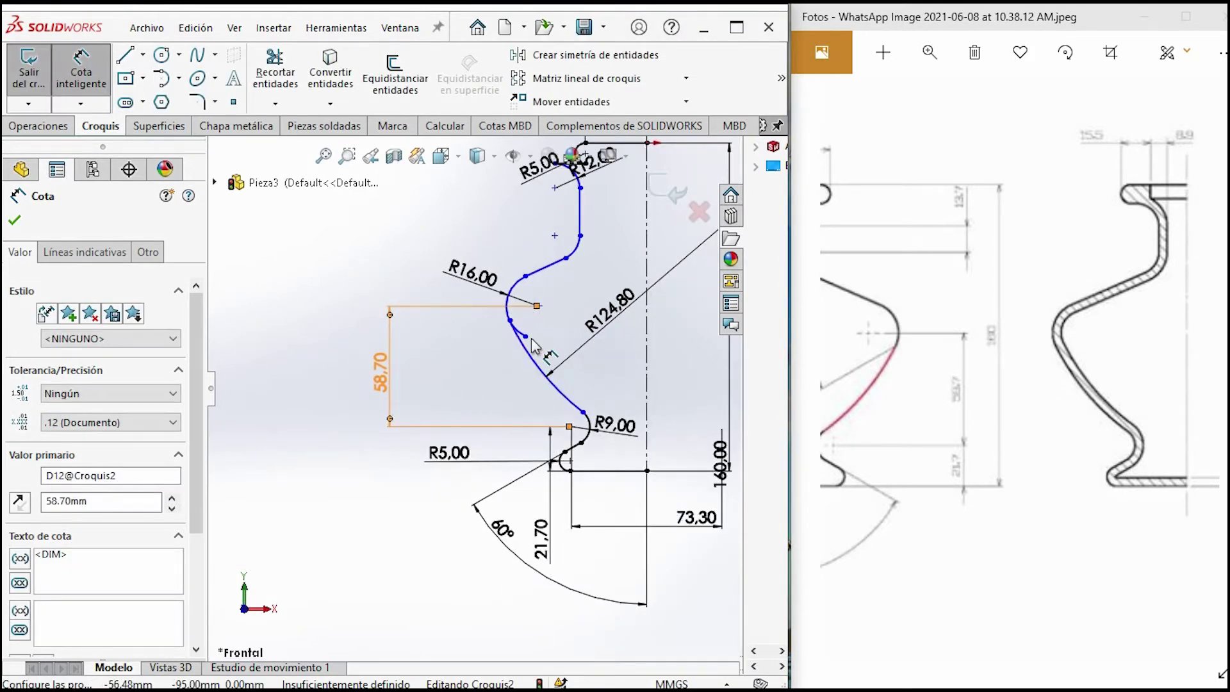
scroll(563, 355, "down", 5)
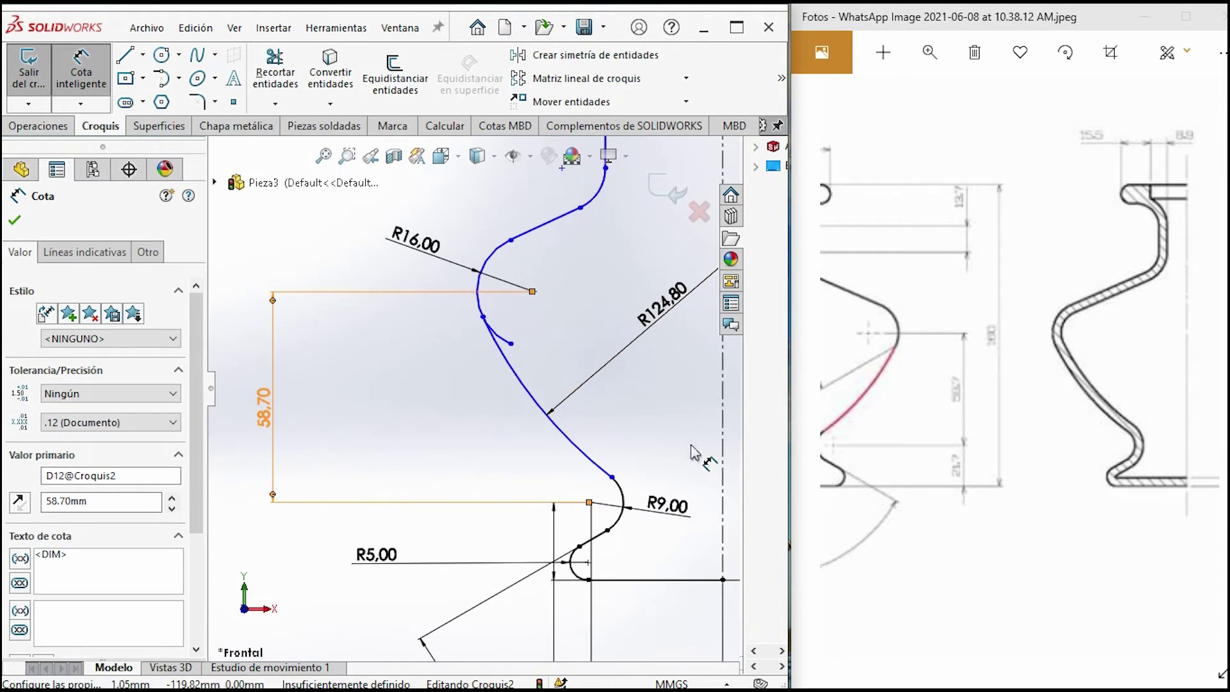
scroll(576, 384, "up", 3)
scroll(510, 306, "up", 1)
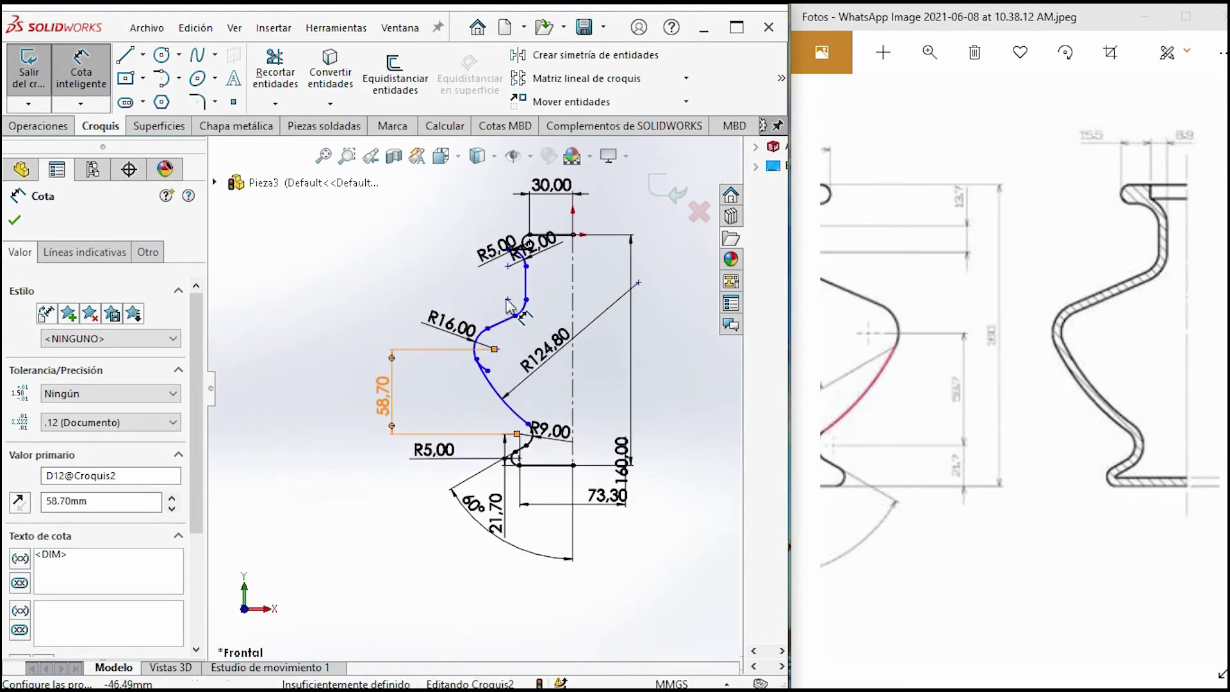
scroll(564, 334, "down", 1)
scroll(599, 356, "down", 1)
scroll(600, 356, "down", 1)
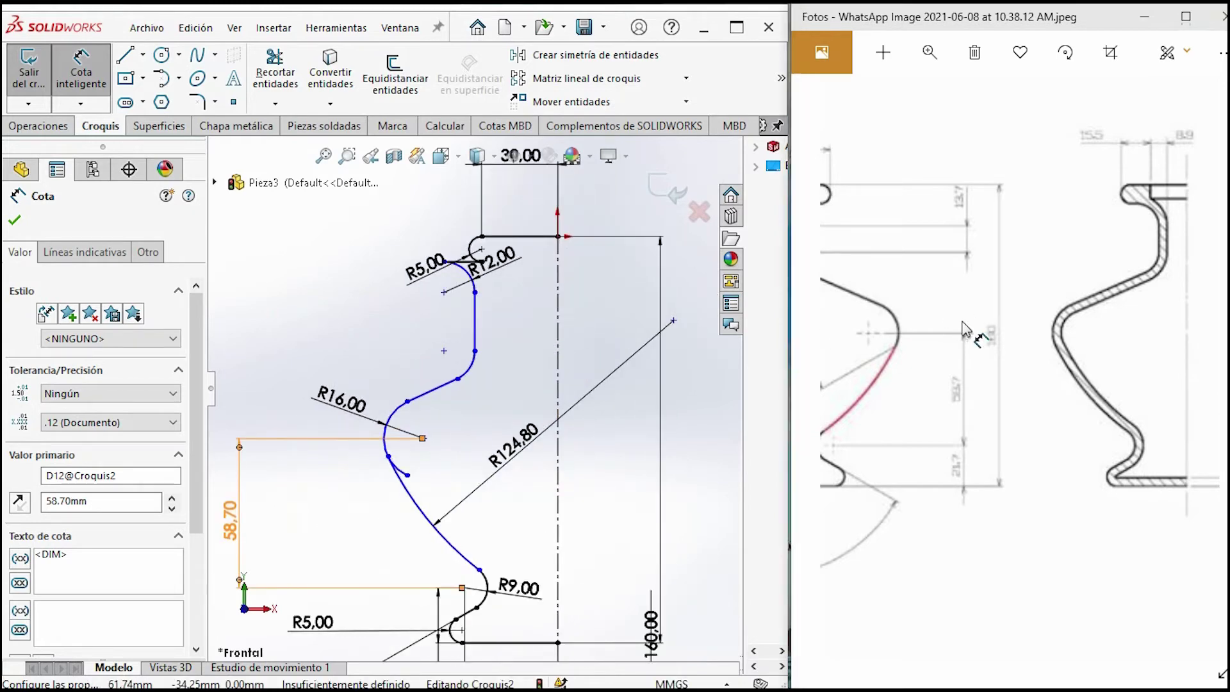
left_click_drag(972, 323, 963, 375)
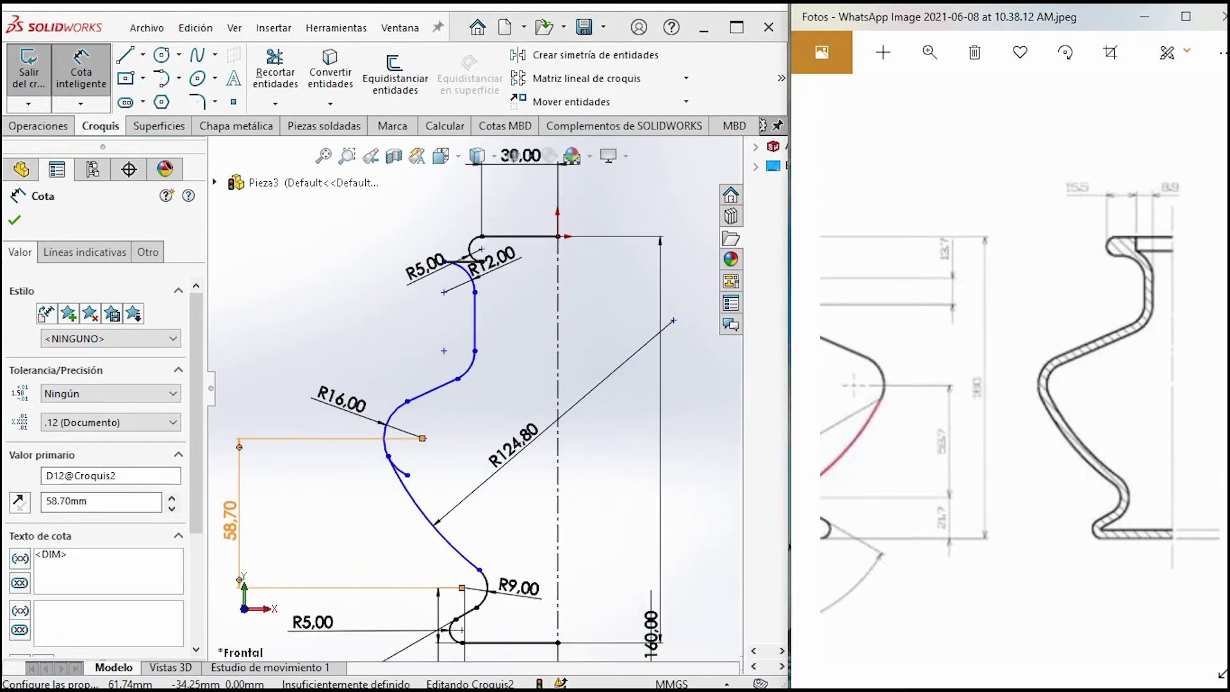
left_click(481, 333)
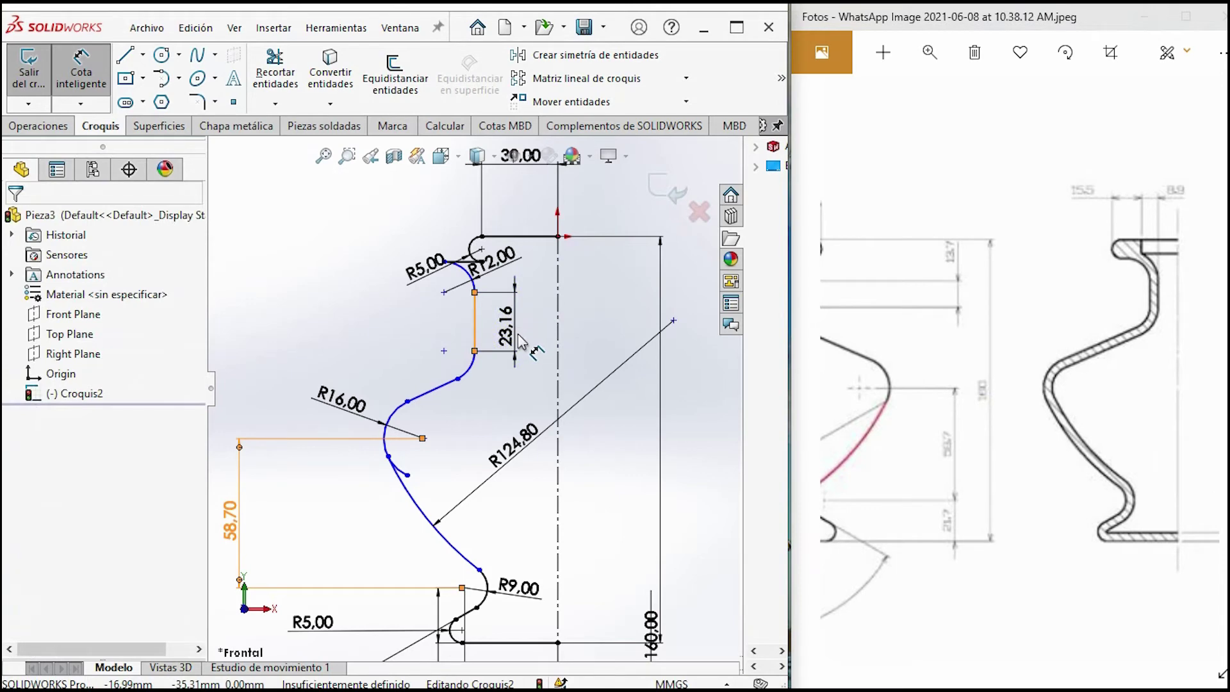
left_click(519, 336)
key("Return")
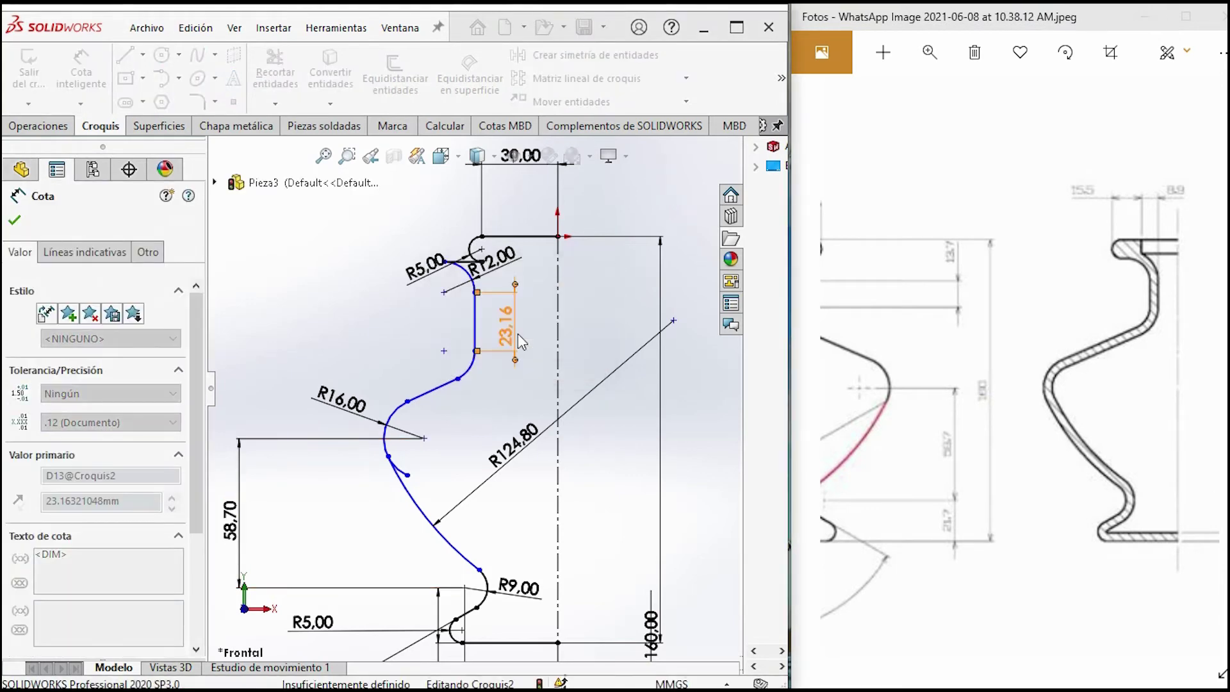
key("l")
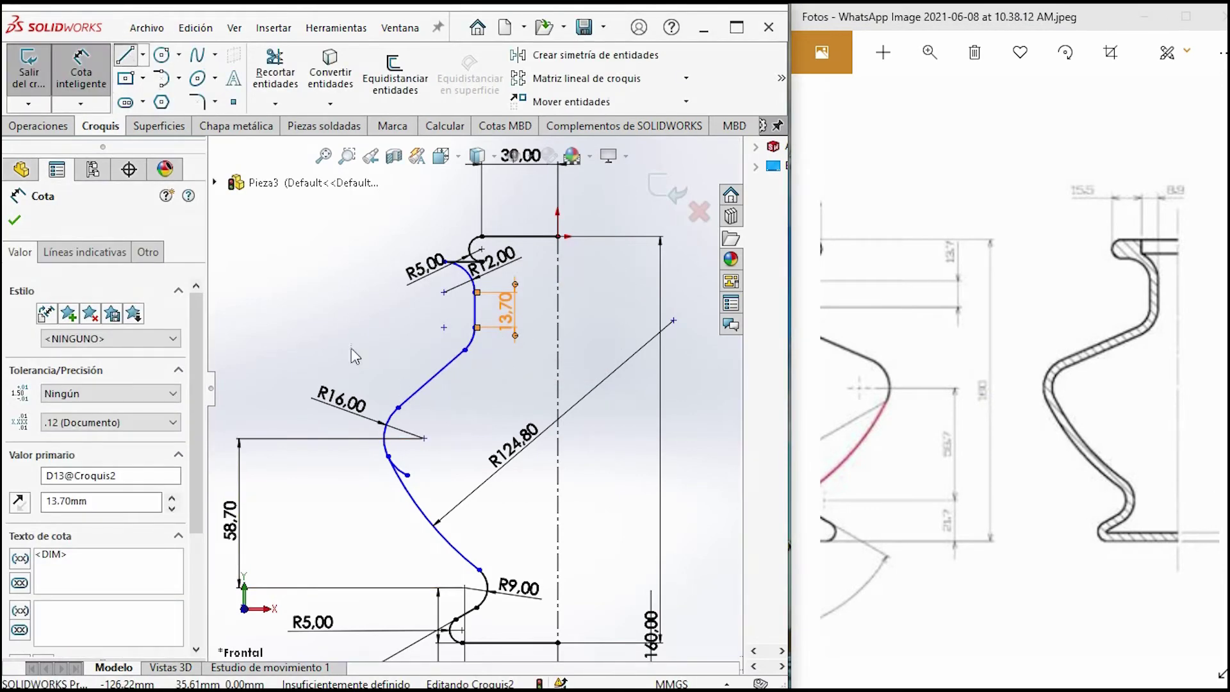
Draw a sloped line from the centreline to the profile curve
left_click(558, 536)
left_click(389, 456)
key("Escape")
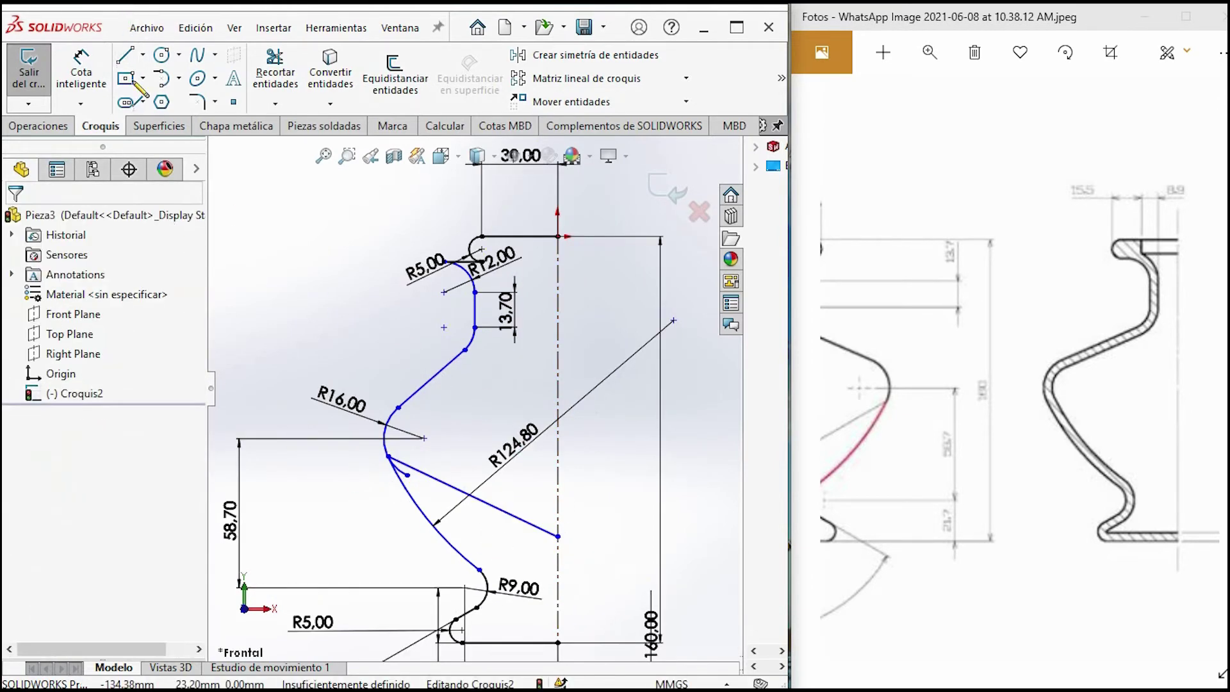
scroll(1019, 384, "down", 3)
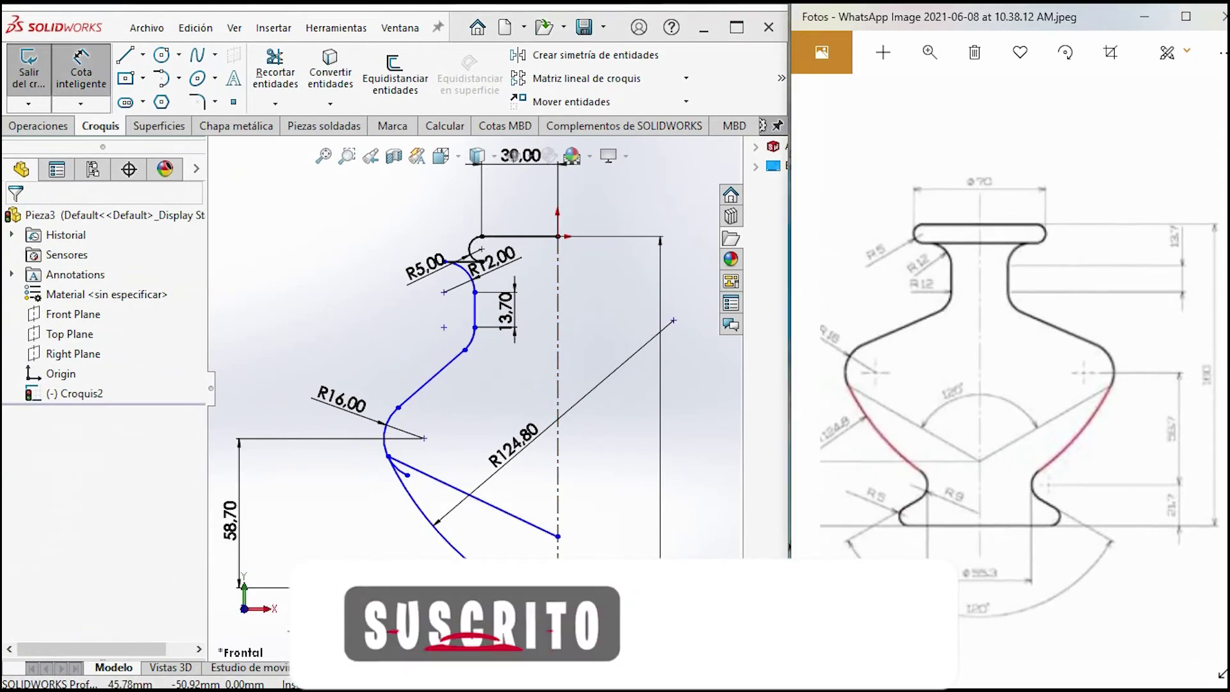
left_click_drag(961, 385, 1106, 336)
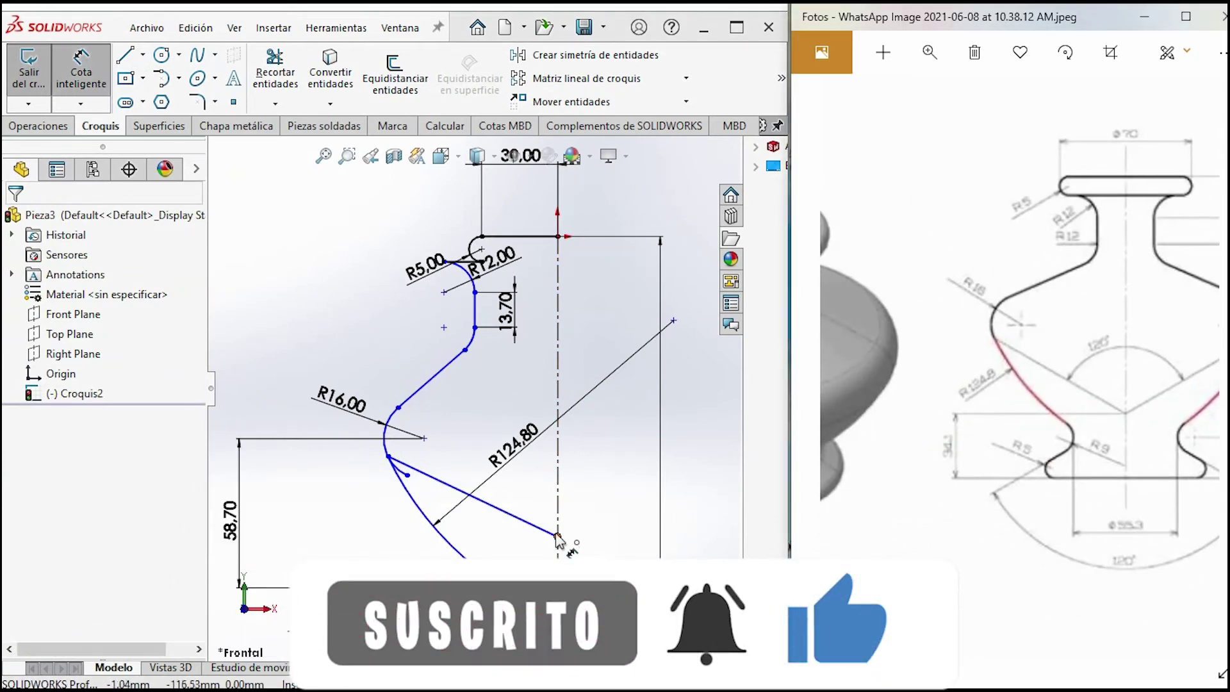
Dimension the line's axis end 34.10 above the base and 60° to the centreline
left_click(558, 537)
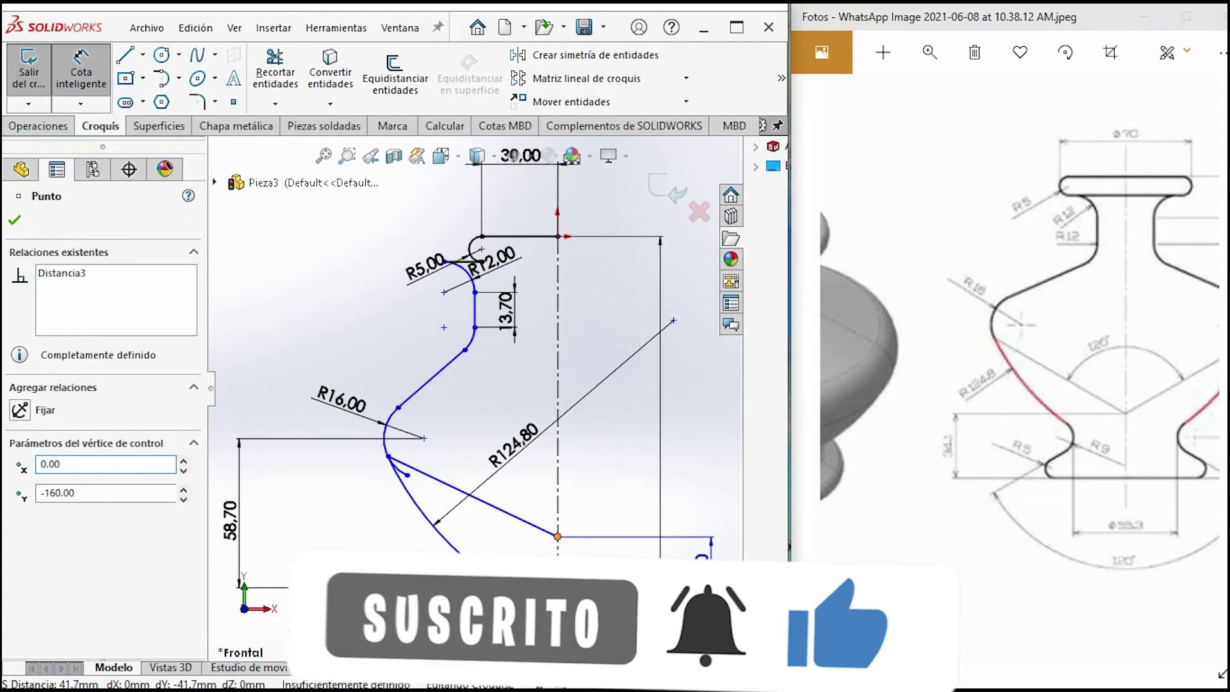
left_click(80, 73)
left_click(652, 641)
type("34.1")
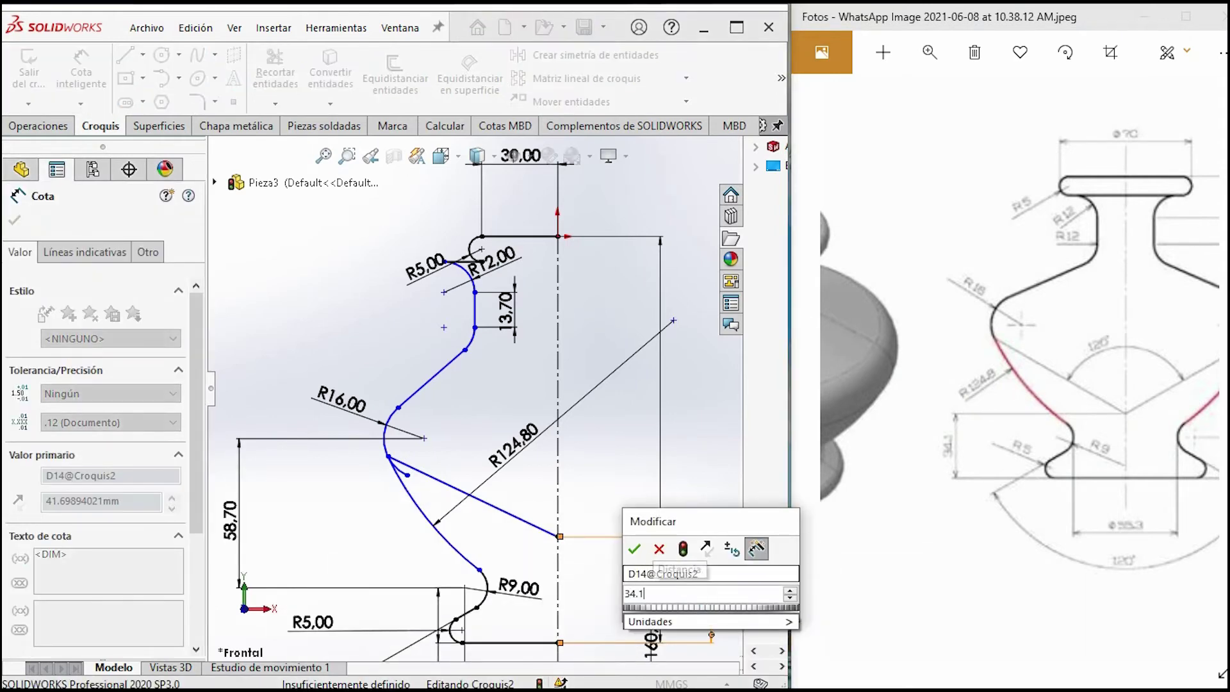
key("Return")
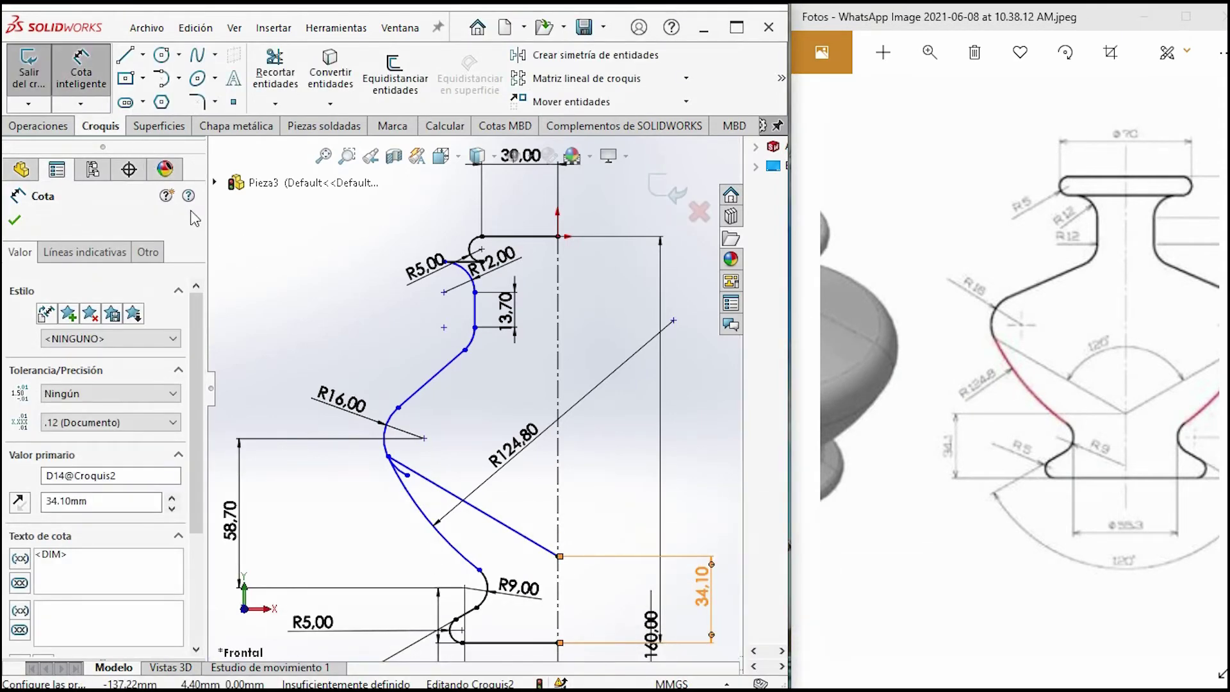
left_click(556, 513)
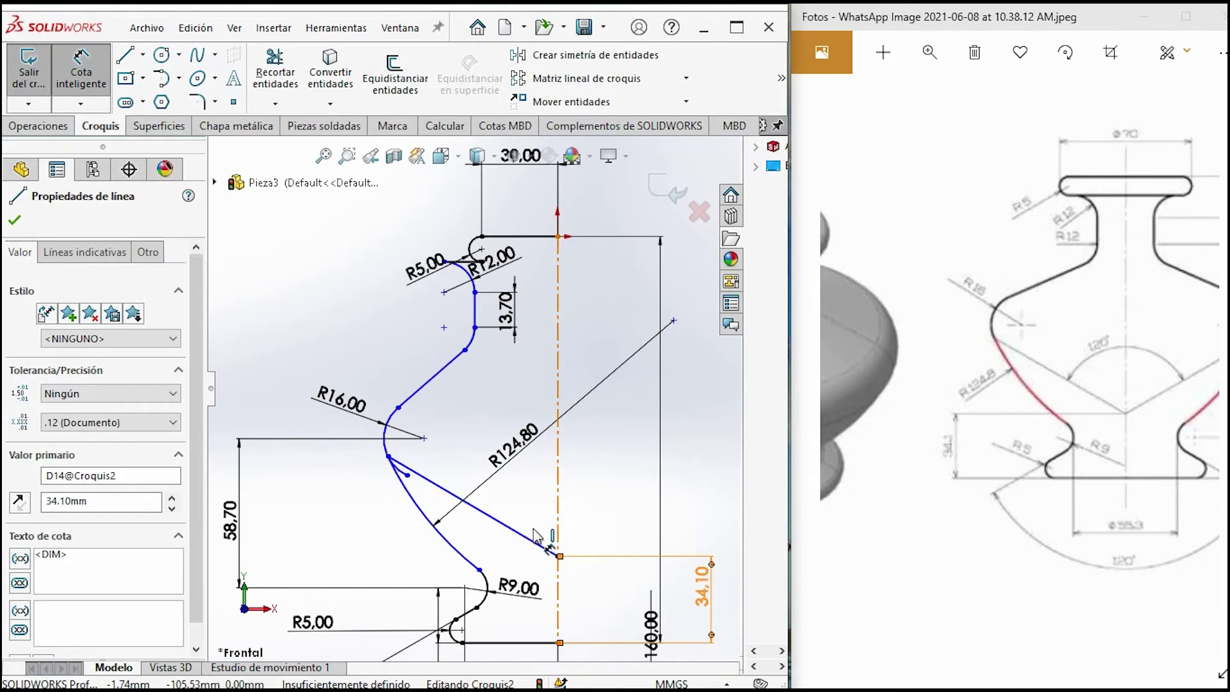
left_click(513, 529)
left_click(531, 507)
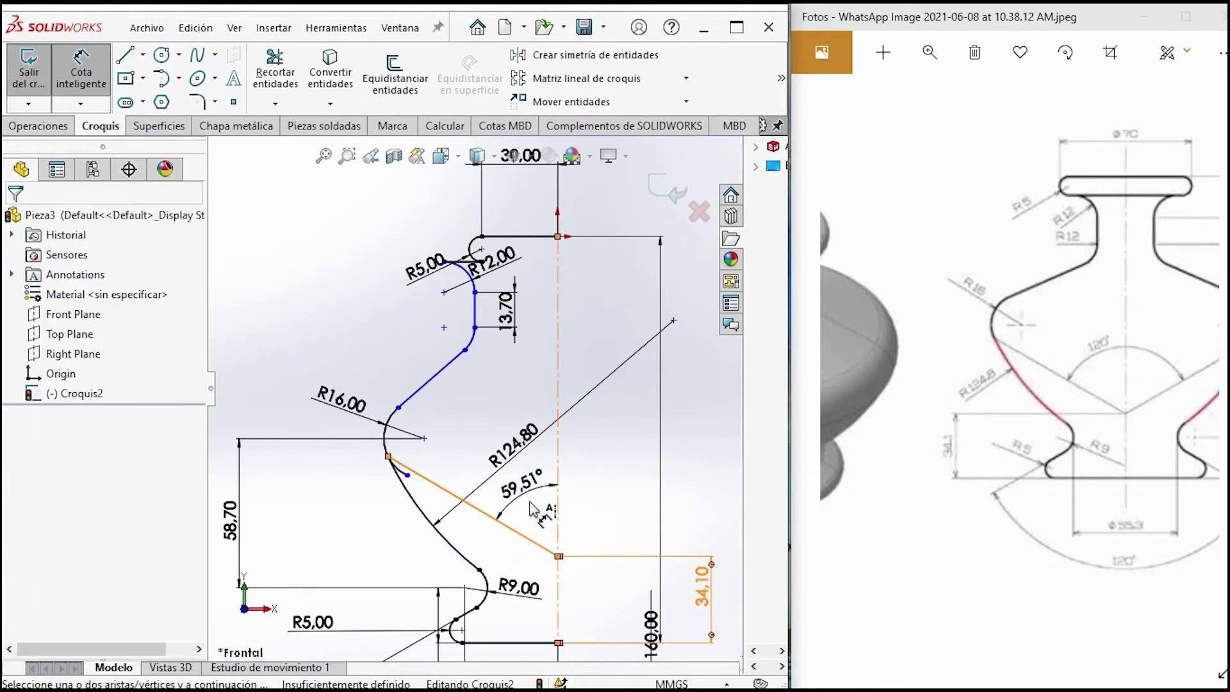
type("60")
key("Return")
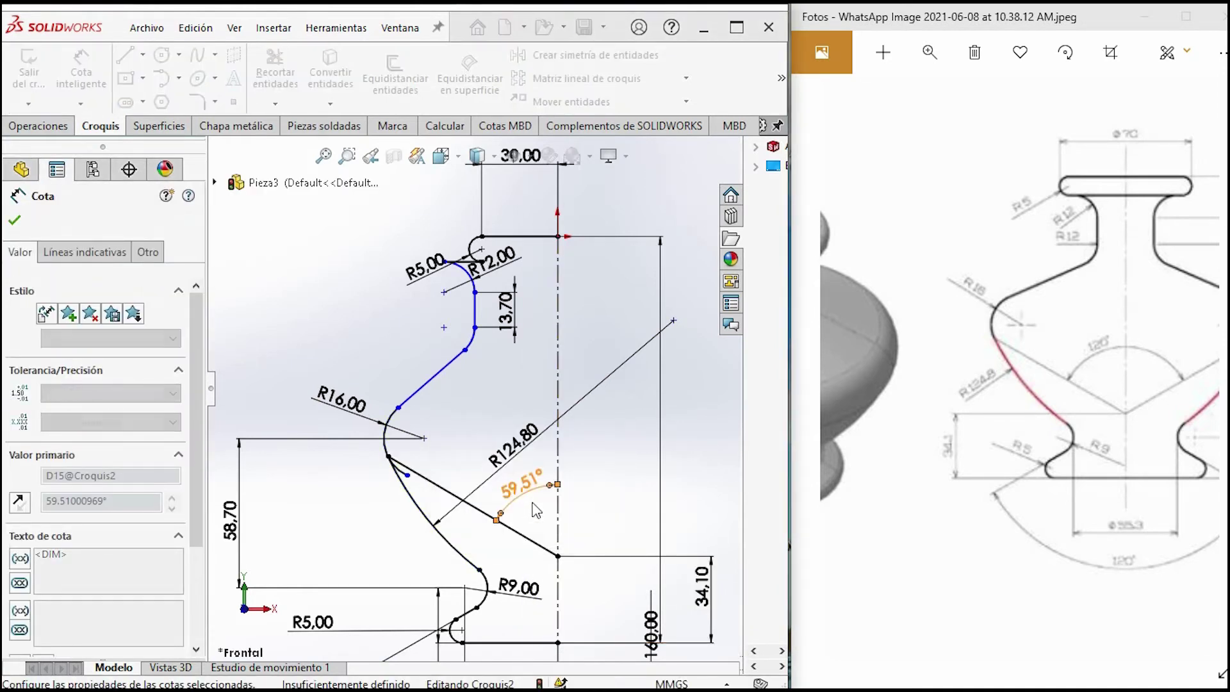
scroll(452, 410, "up", 3)
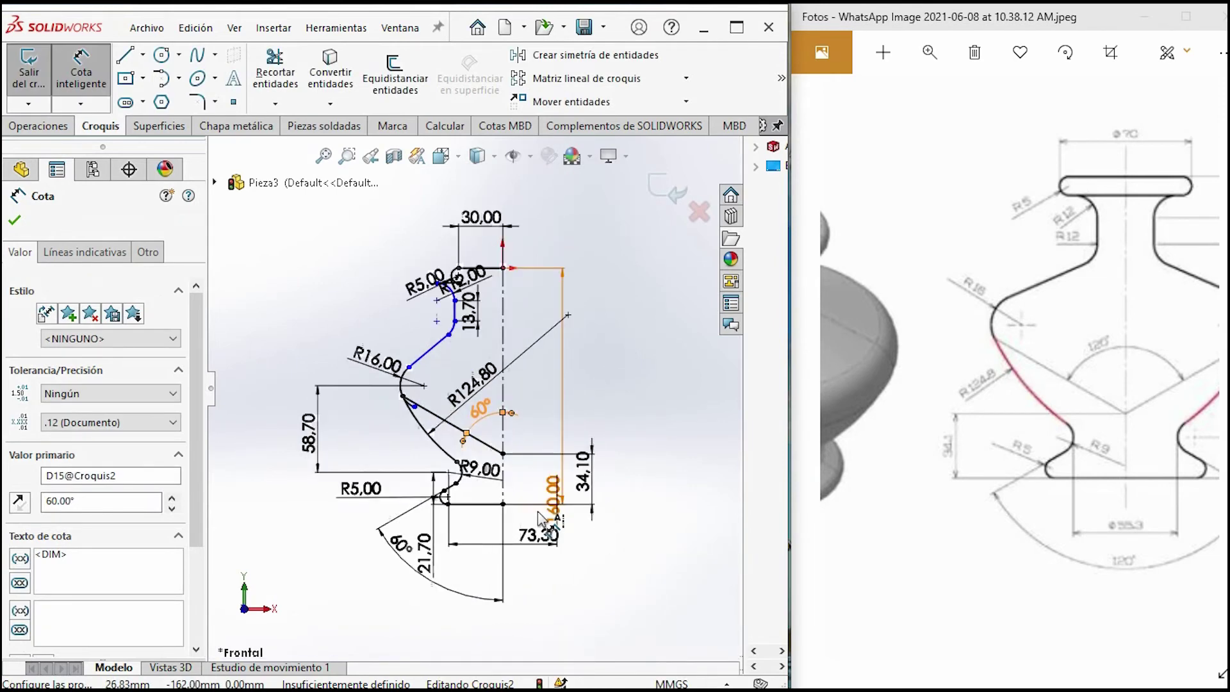
scroll(545, 423, "down", 1)
Trim away the 60° sloped helper line
left_click(275, 71)
scroll(310, 401, "down", 2)
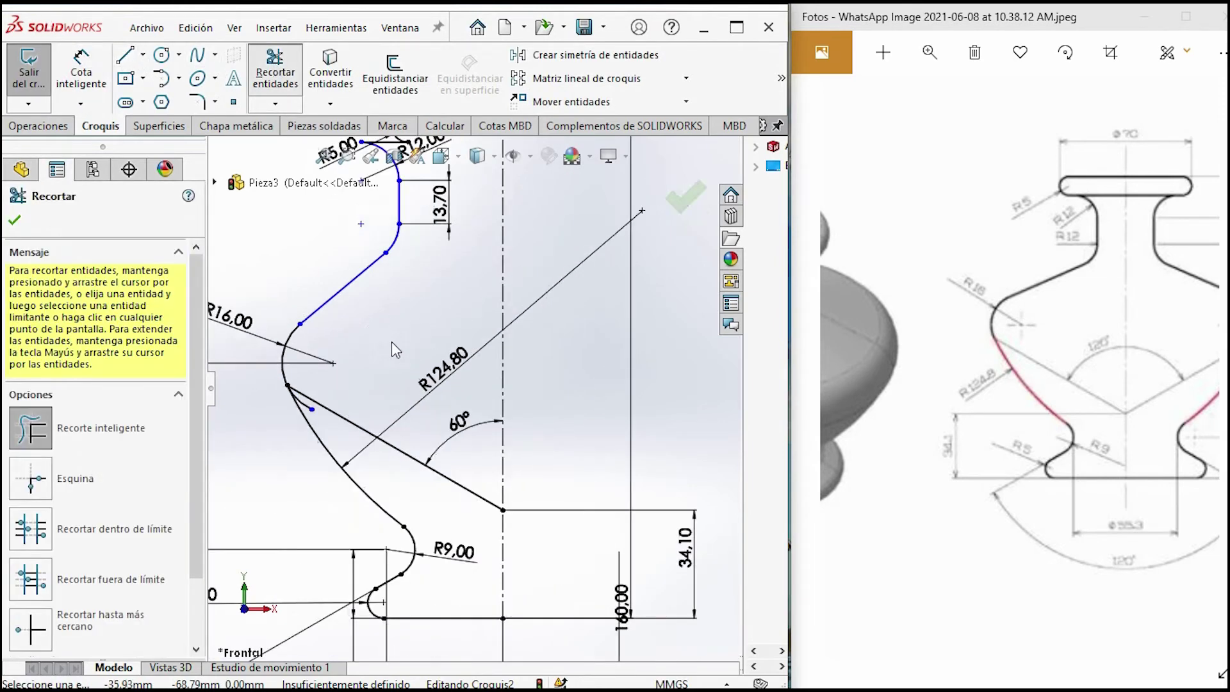
scroll(310, 402, "down", 1)
left_click_drag(319, 415, 308, 442)
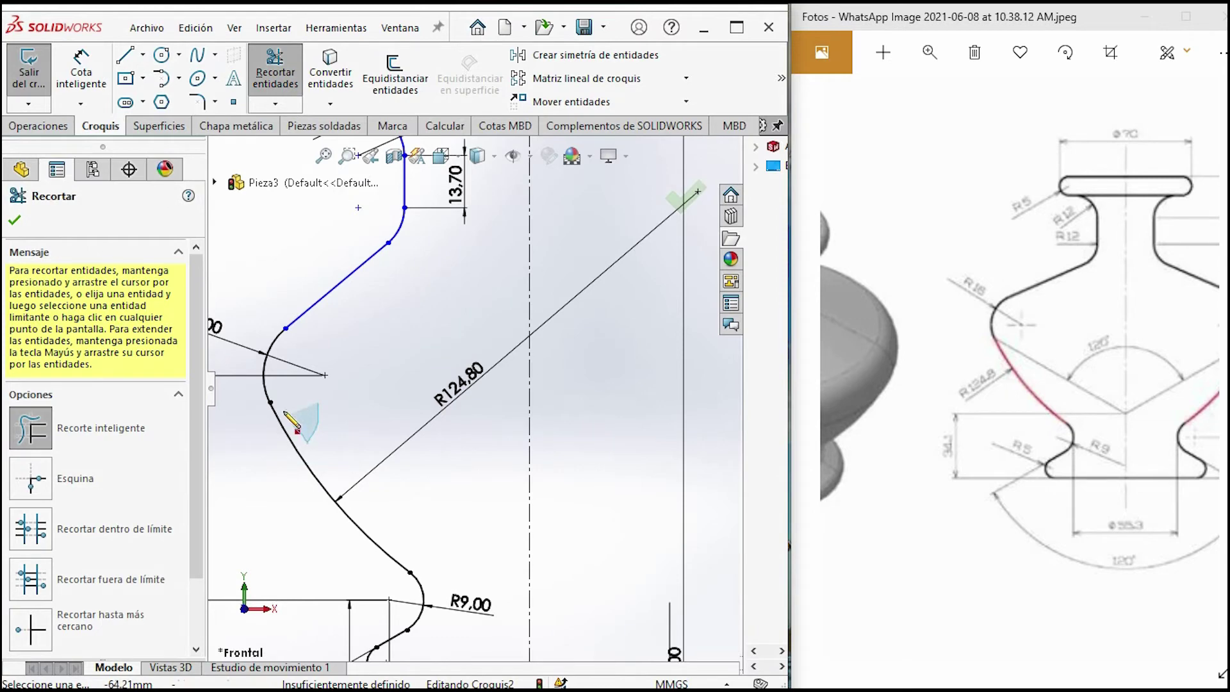
scroll(388, 346, "up", 2)
scroll(396, 336, "up", 1)
scroll(472, 270, "down", 2)
scroll(432, 301, "down", 1)
scroll(339, 303, "up", 1)
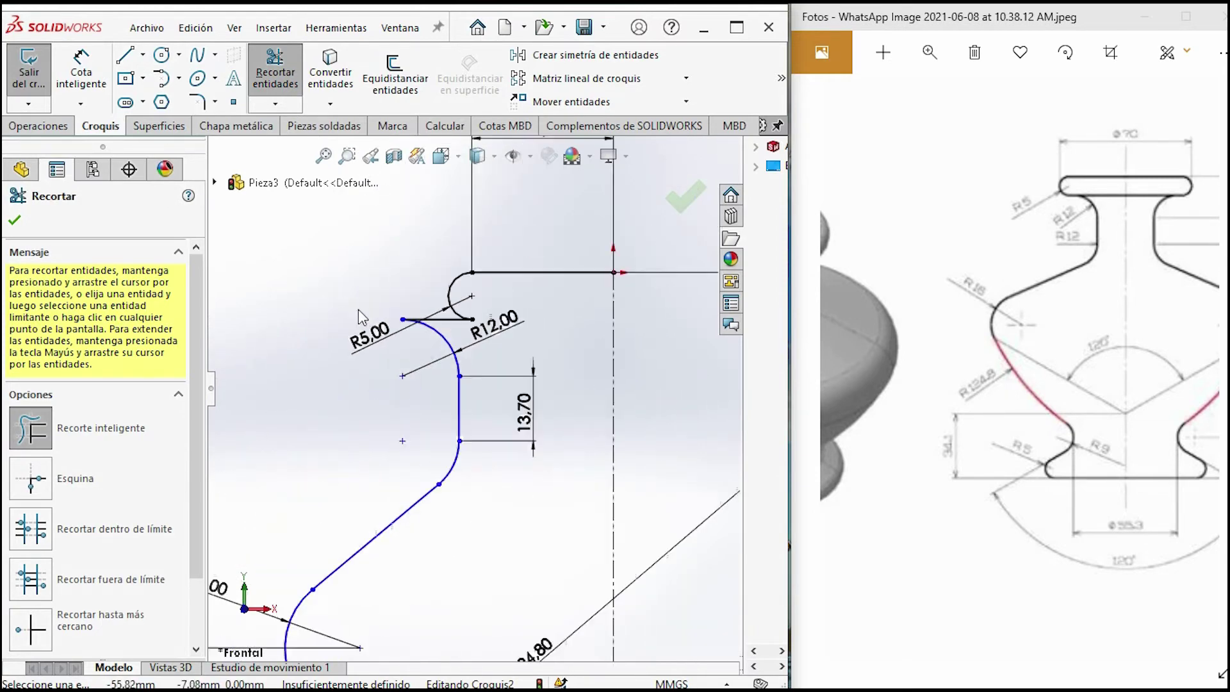
scroll(442, 354, "down", 2)
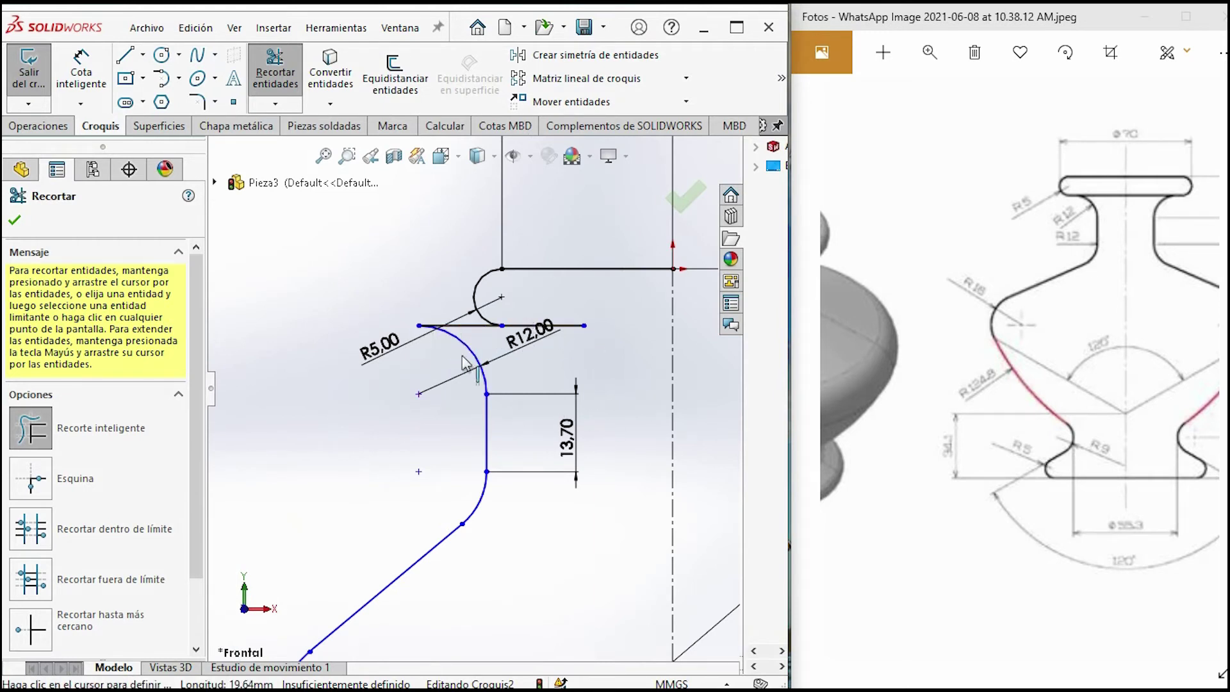
key("Escape")
Drag the neck curve's top end off the R5 arc, leaving a gap
left_click_drag(419, 326, 561, 338)
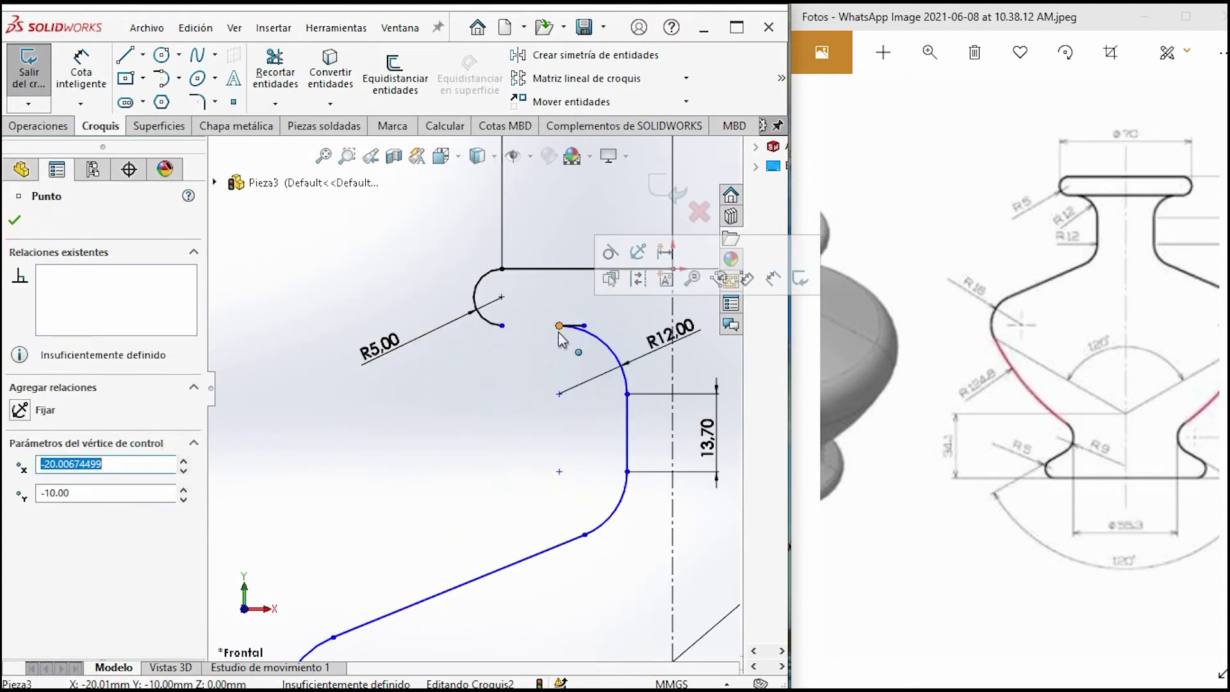
left_click(585, 325)
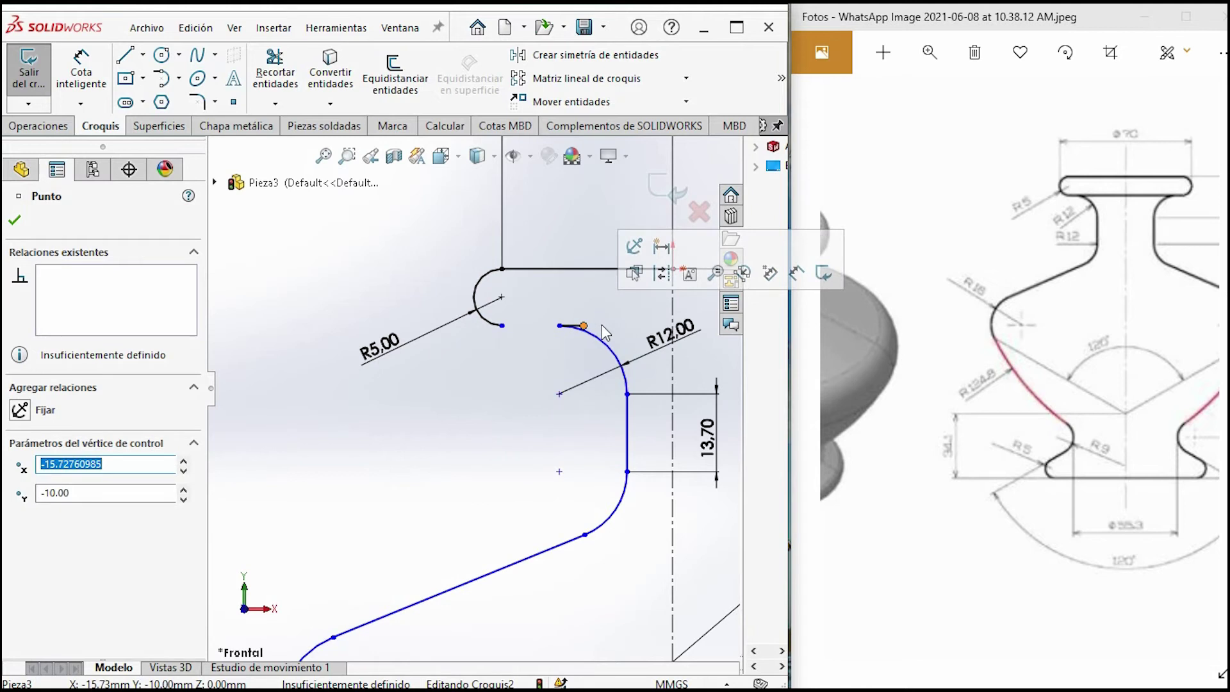
key("Delete")
left_click(718, 362)
scroll(576, 327, "down", 1)
scroll(575, 339, "down", 2)
scroll(575, 346, "down", 3)
key("Escape")
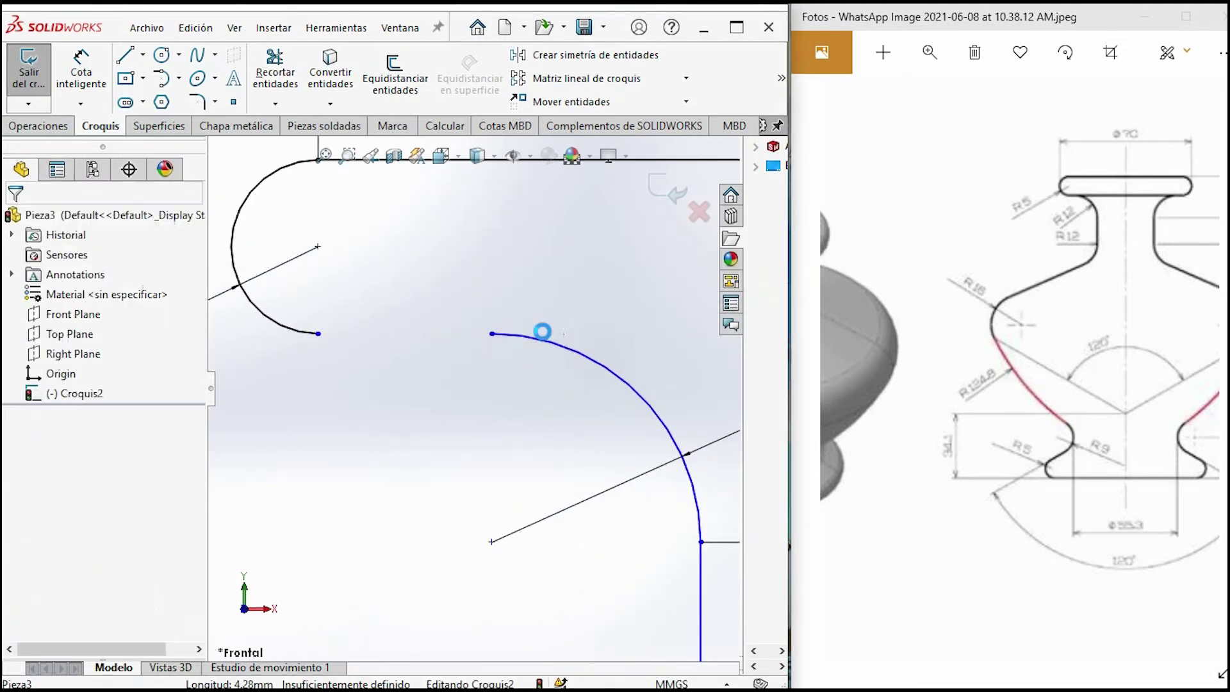
Draw a line from the R5 arc's lower end to the curve's start, closing the gap
left_click(125, 54)
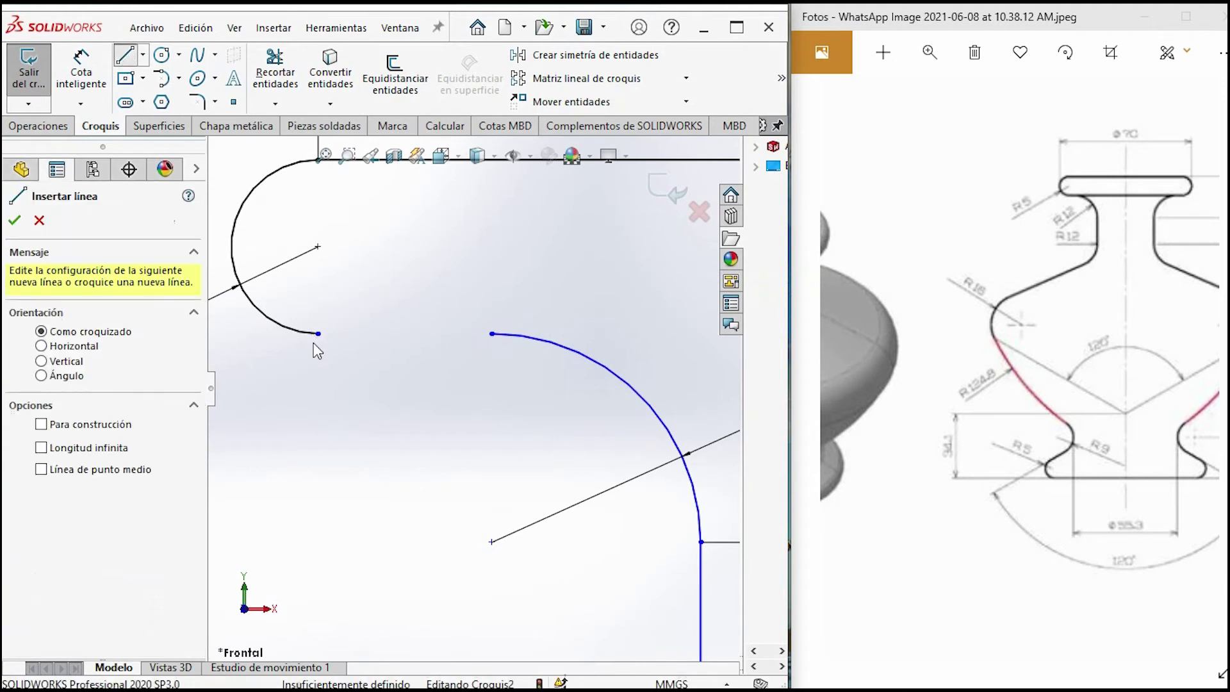
left_click(318, 334)
left_click(492, 334)
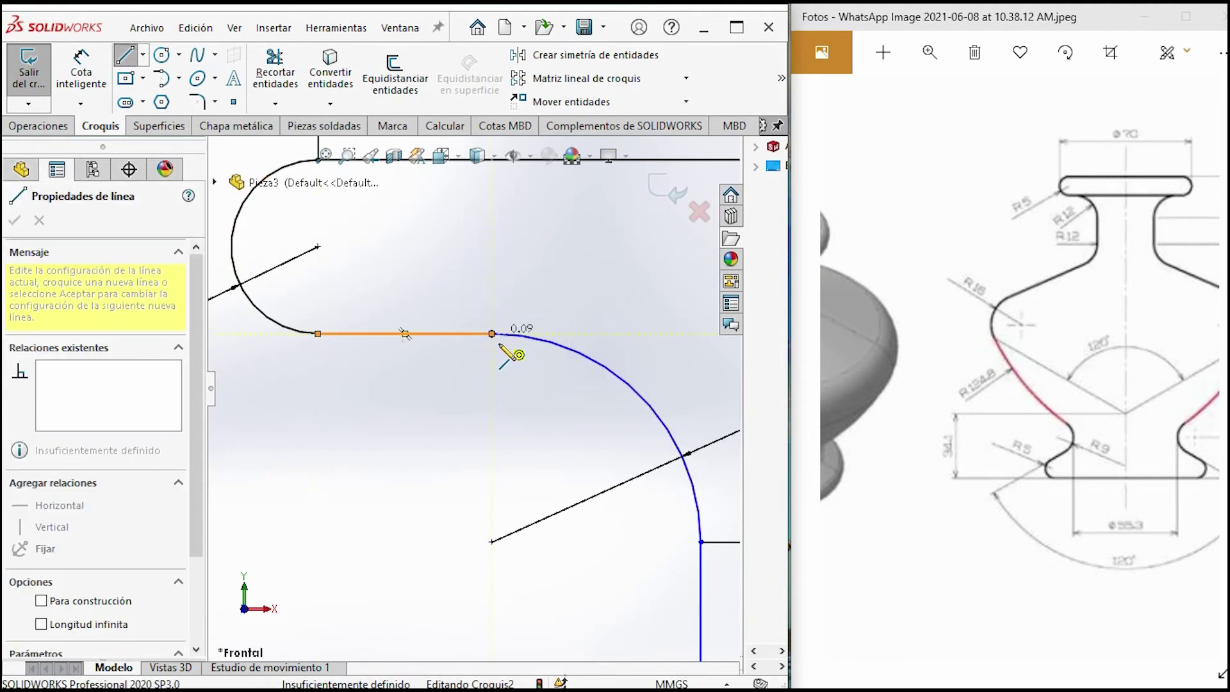
scroll(1091, 268, "down", 2)
scroll(1090, 384, "up", 3)
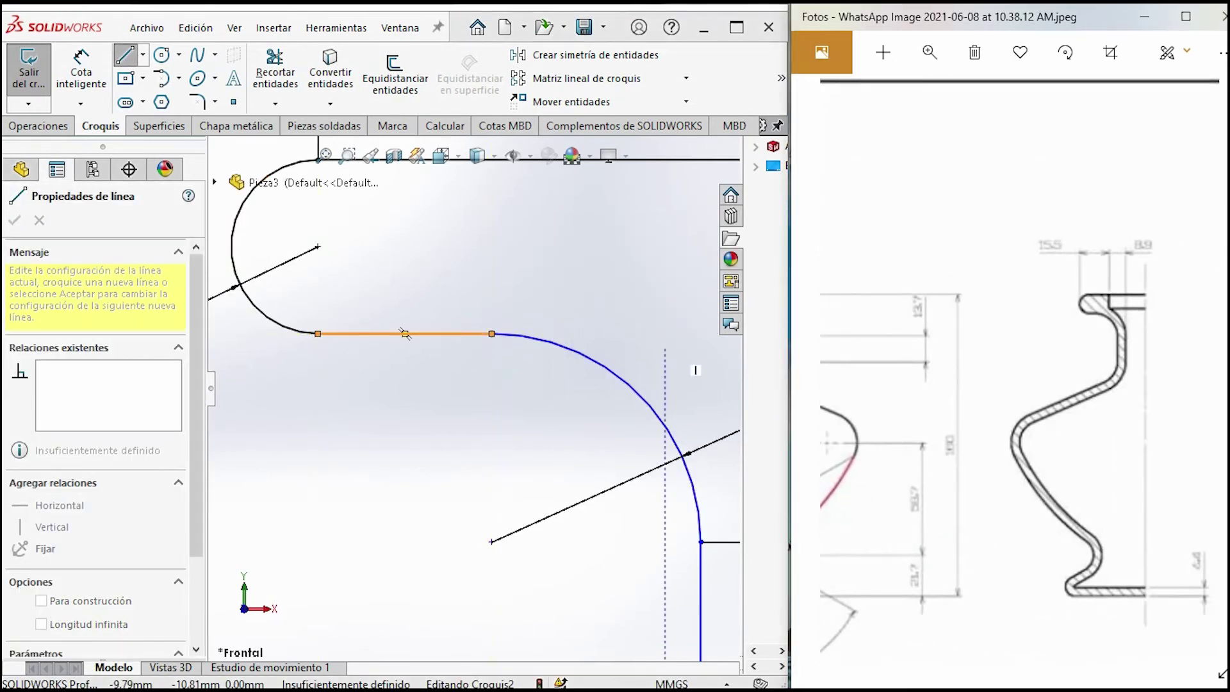
scroll(1057, 417, "down", 1)
scroll(1057, 417, "up", 1)
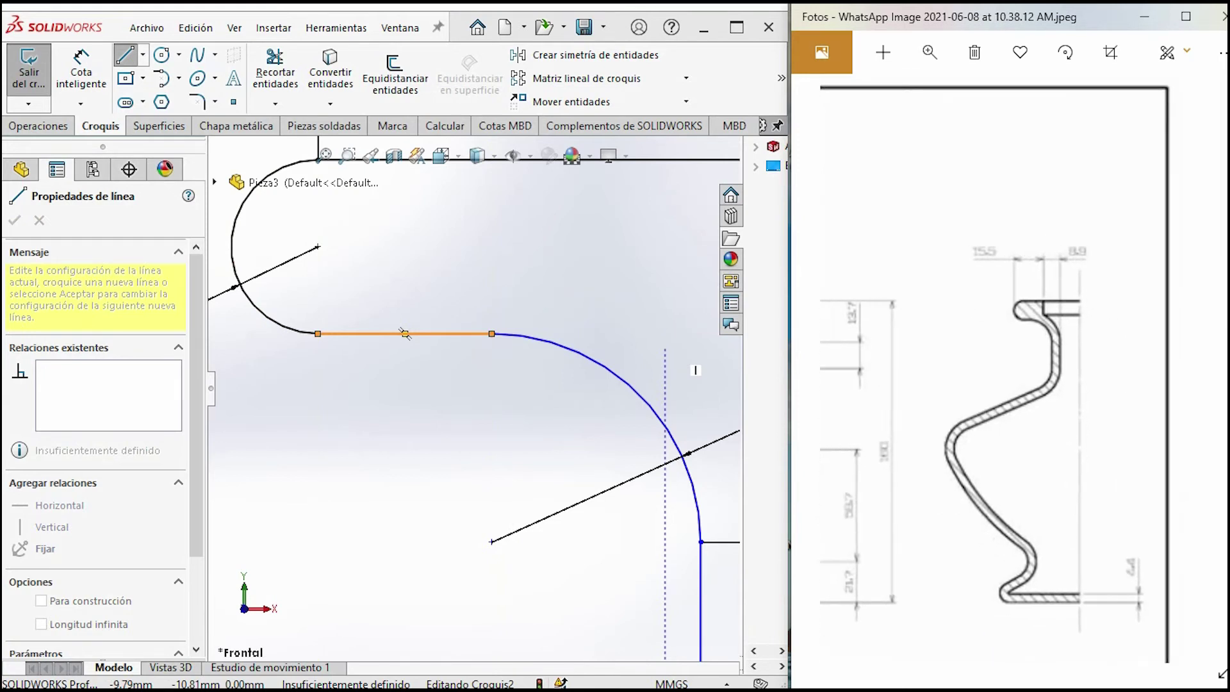
left_click(371, 480)
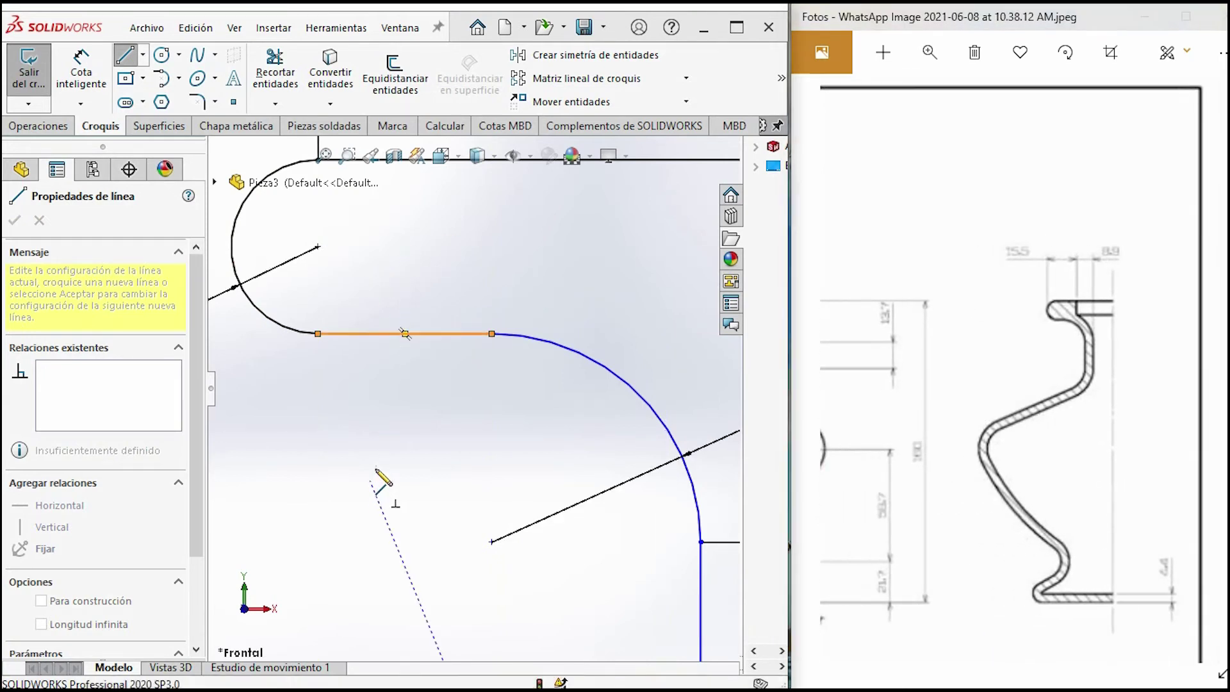
key("Escape")
Draw a horizontal lip line from the top arc's end and dimension its width 15.50
key("l")
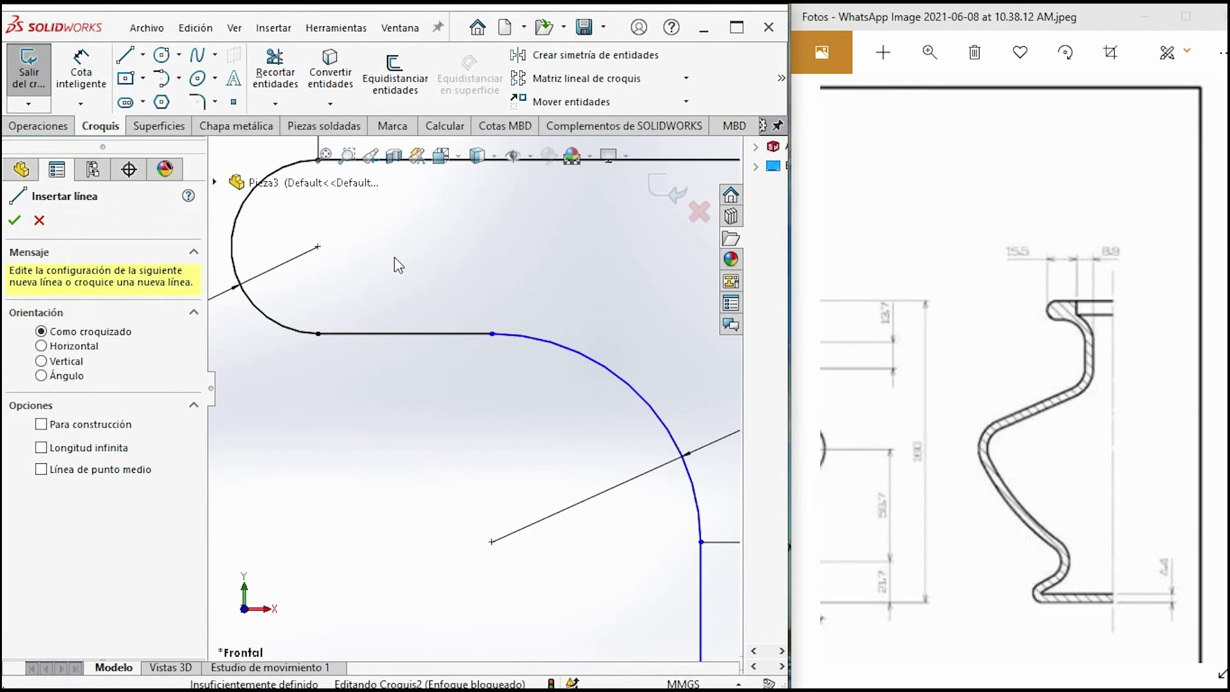
scroll(423, 292, "up", 2)
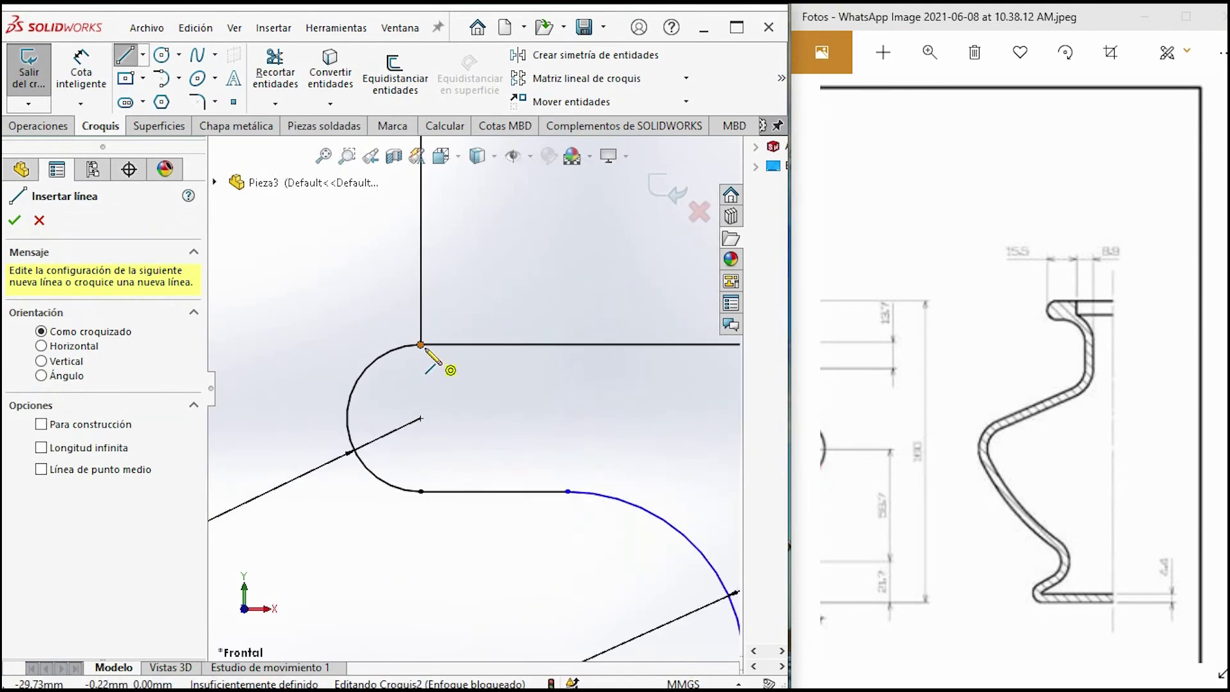
left_click(422, 345)
left_click(591, 344)
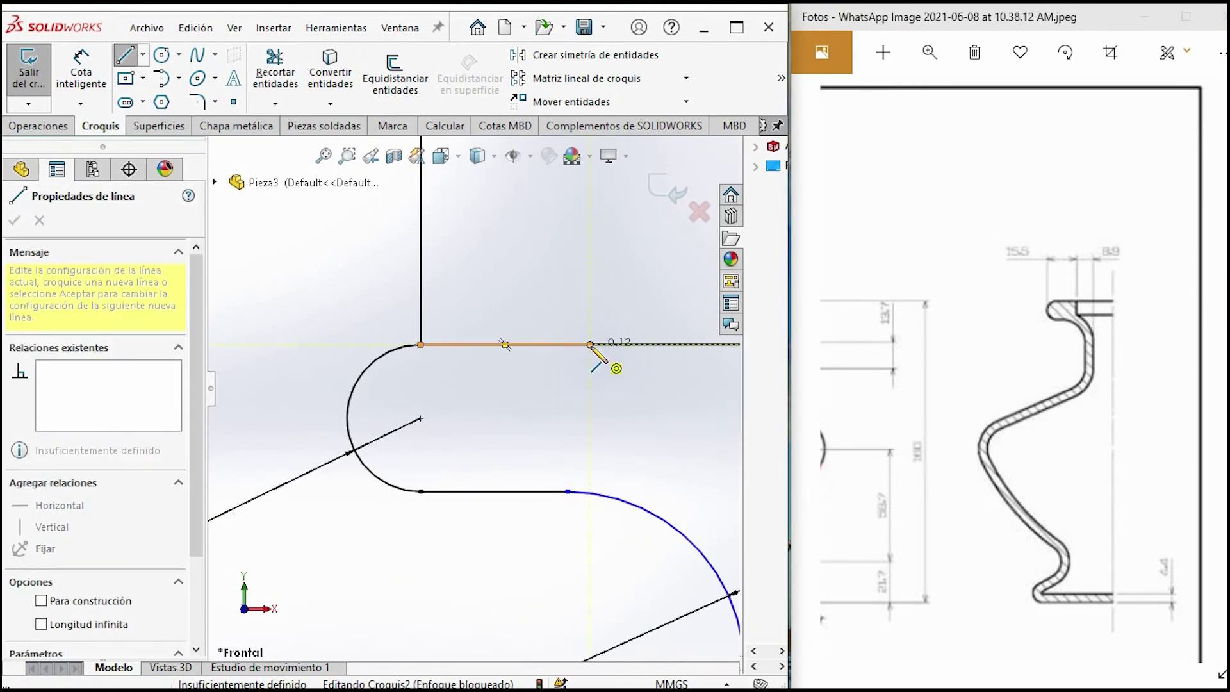
left_click(81, 72)
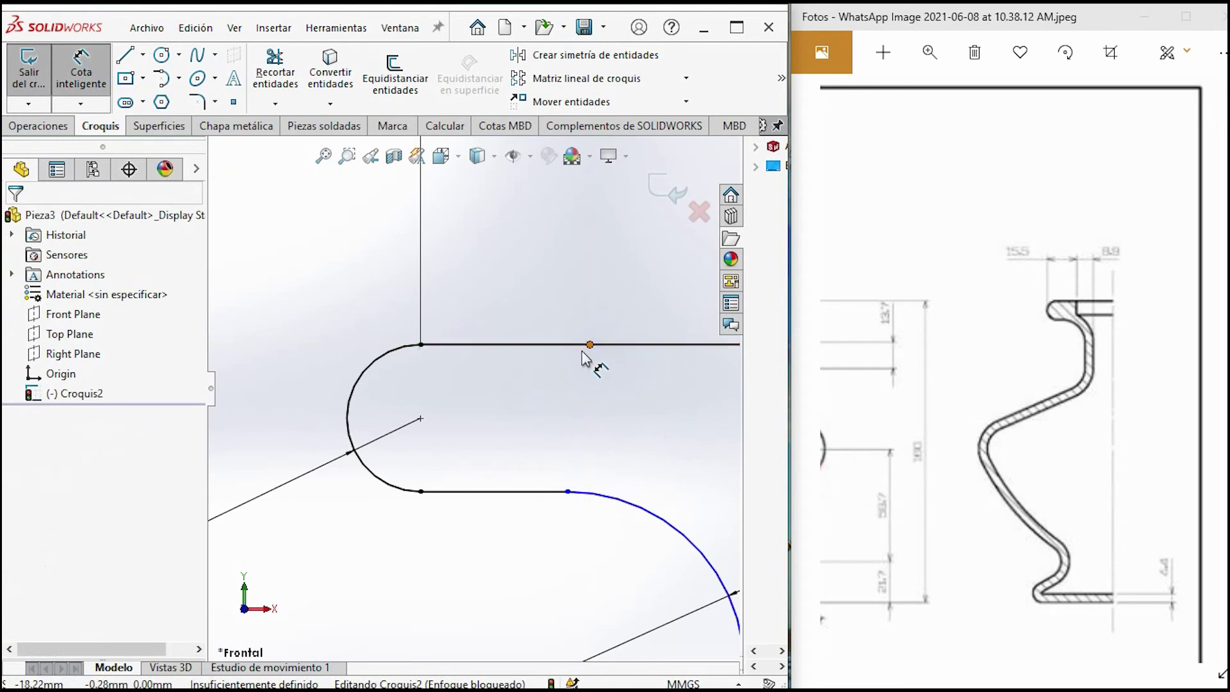
left_click(590, 345)
left_click(418, 347)
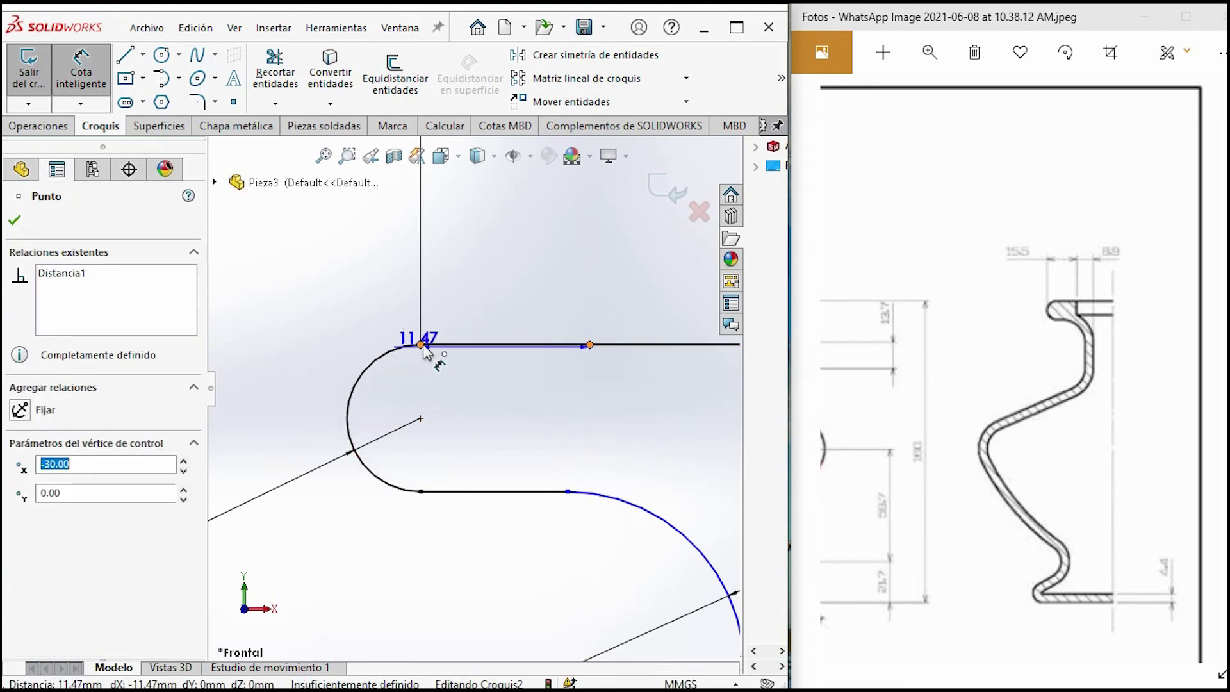
left_click(504, 264)
type("15.5")
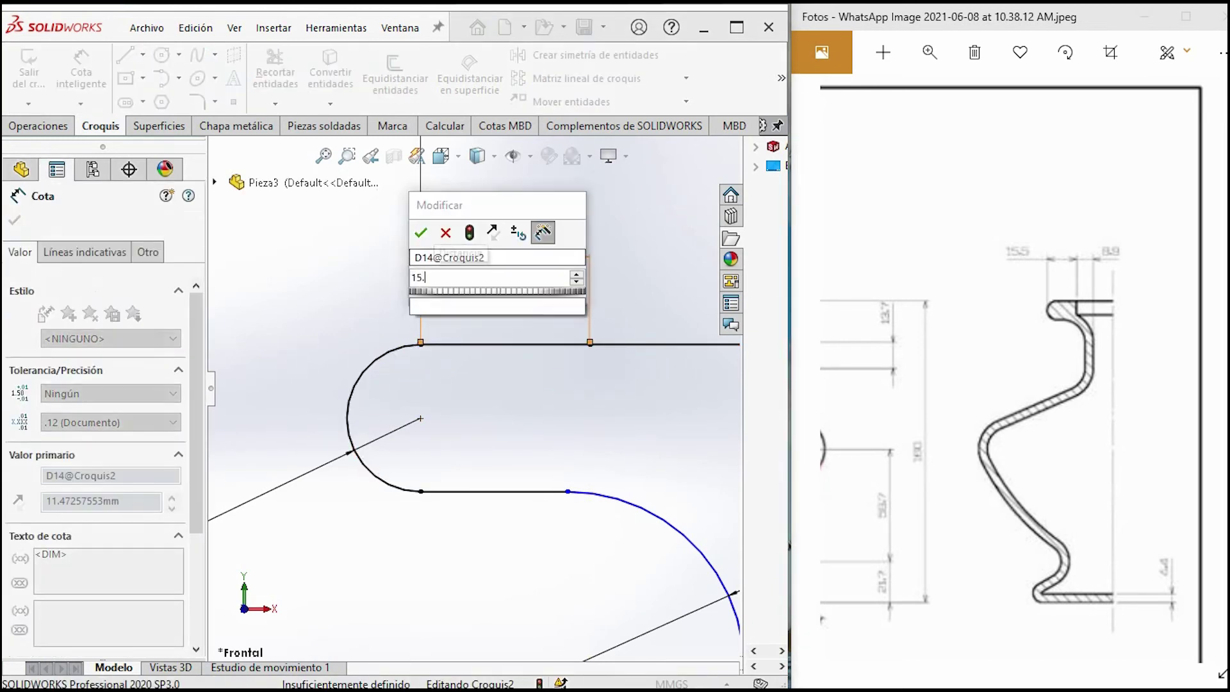
key("Return")
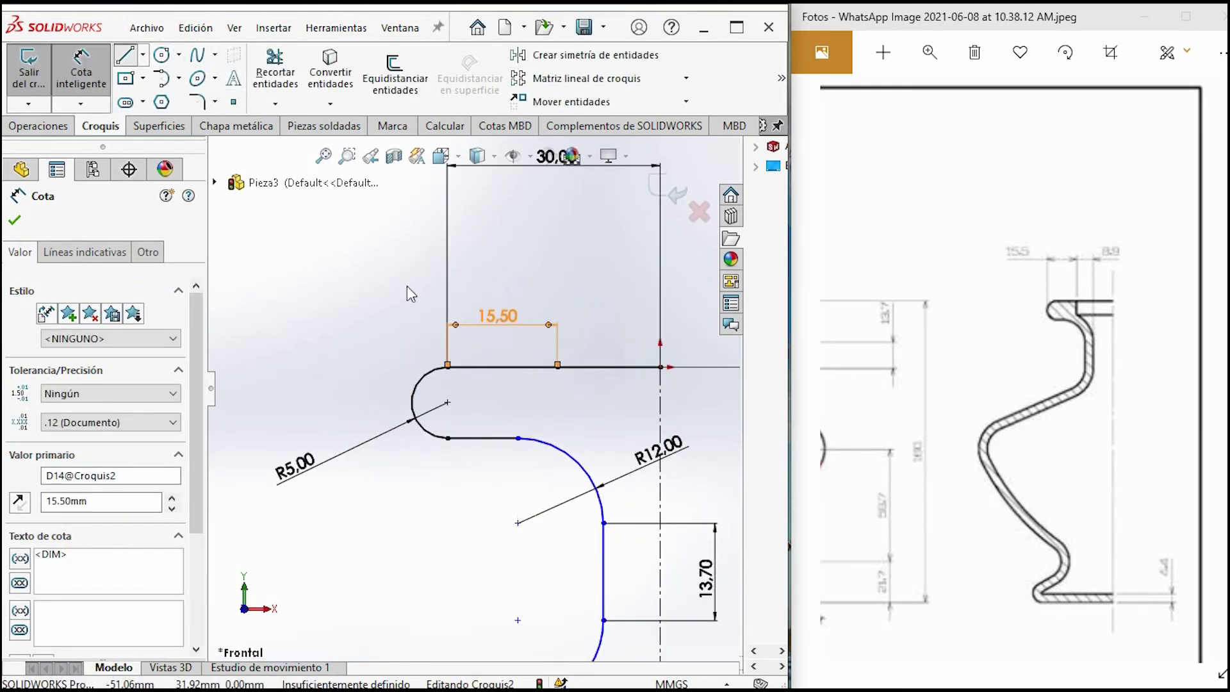
Drop a vertical line from the 15.50 endpoint to where the R12 arc begins
key("l")
scroll(599, 375, "down", 3)
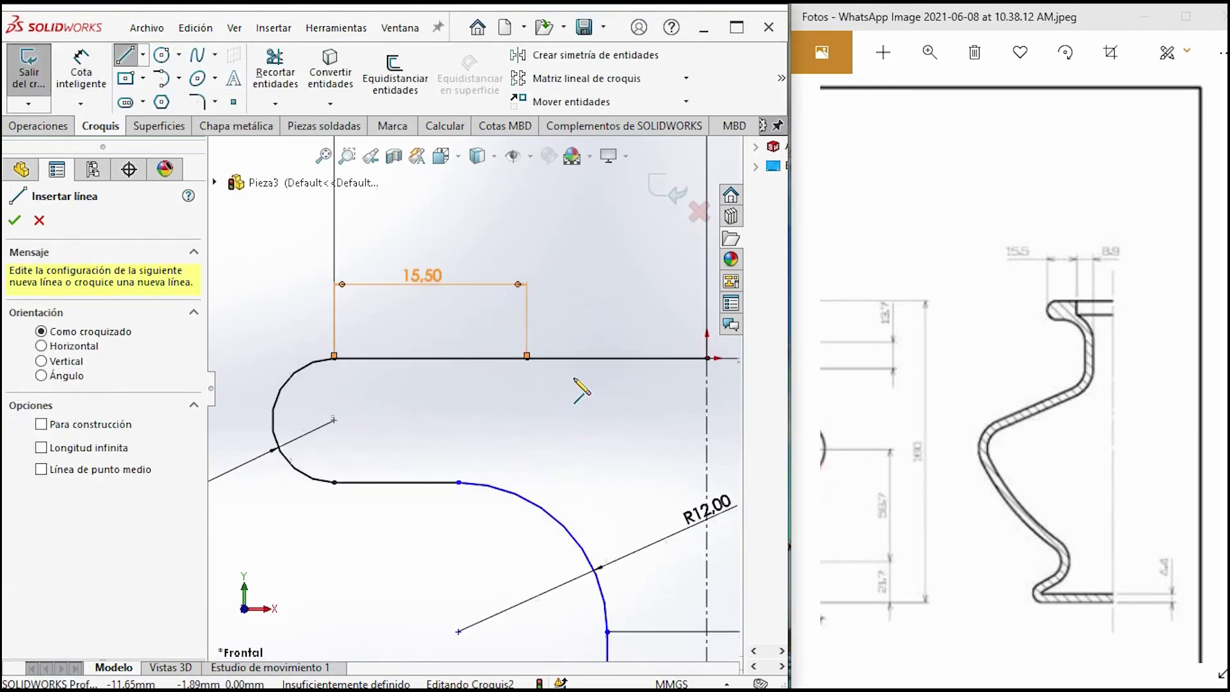
left_click(527, 358)
left_click(528, 469)
key("Escape")
scroll(472, 389, "up", 2)
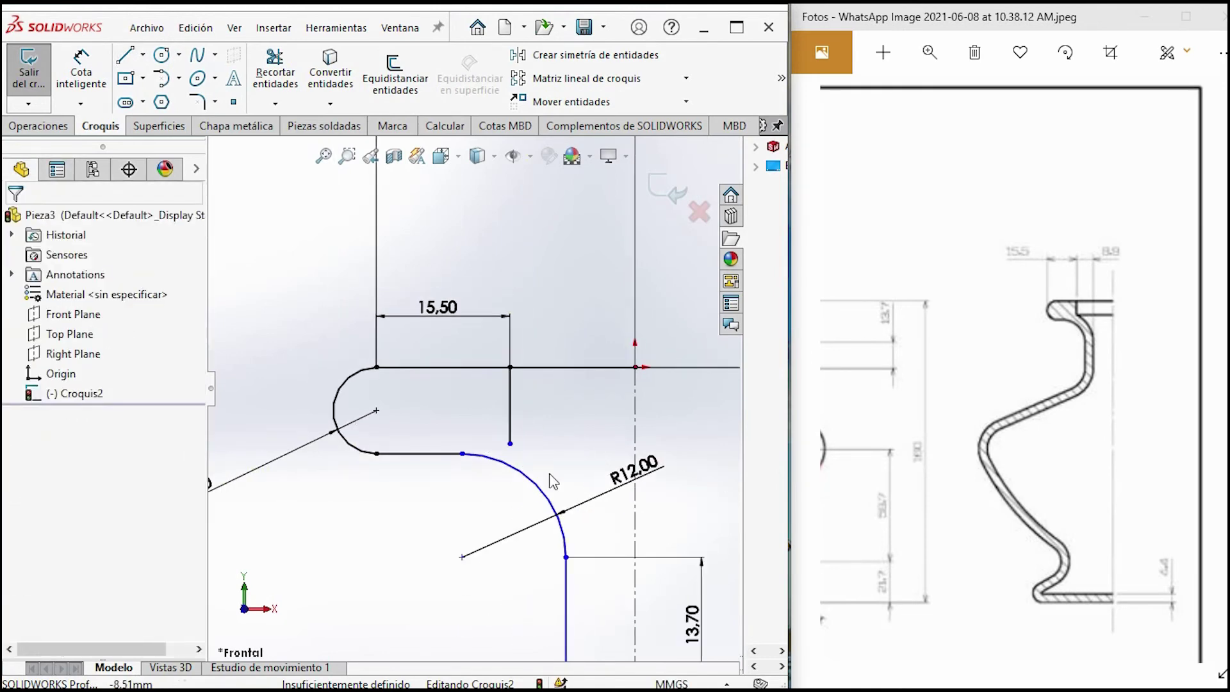
scroll(524, 482, "up", 2)
scroll(520, 468, "up", 1)
scroll(502, 563, "up", 1)
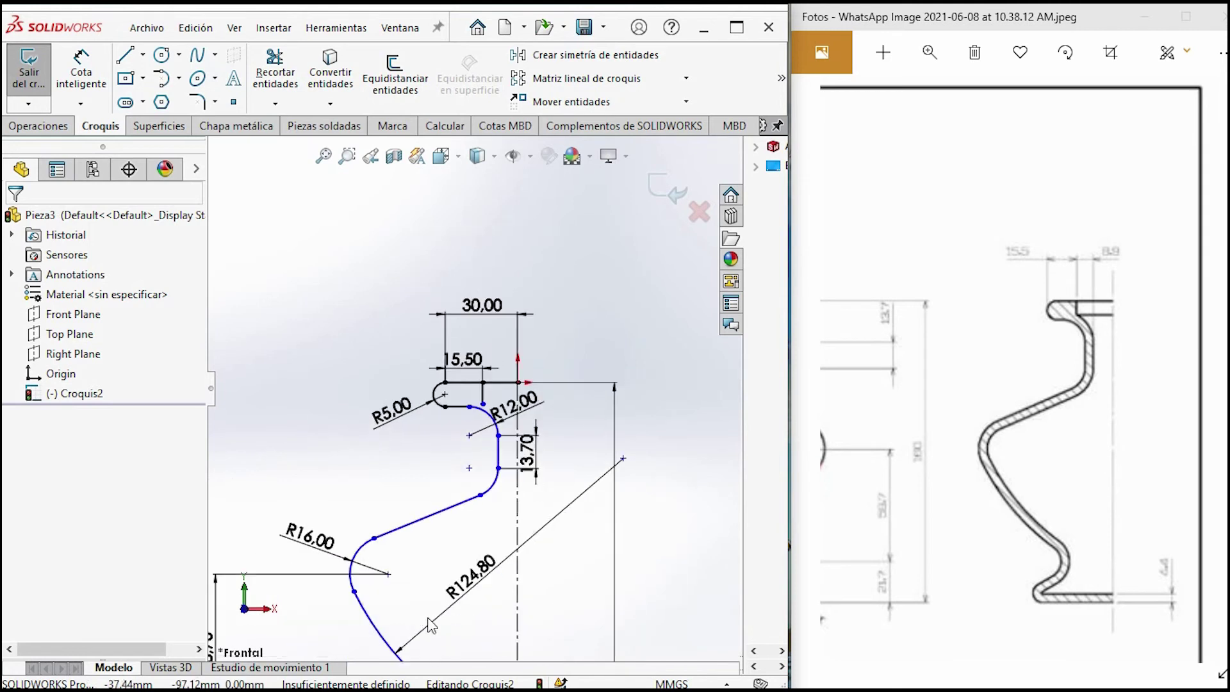
scroll(444, 550, "up", 1)
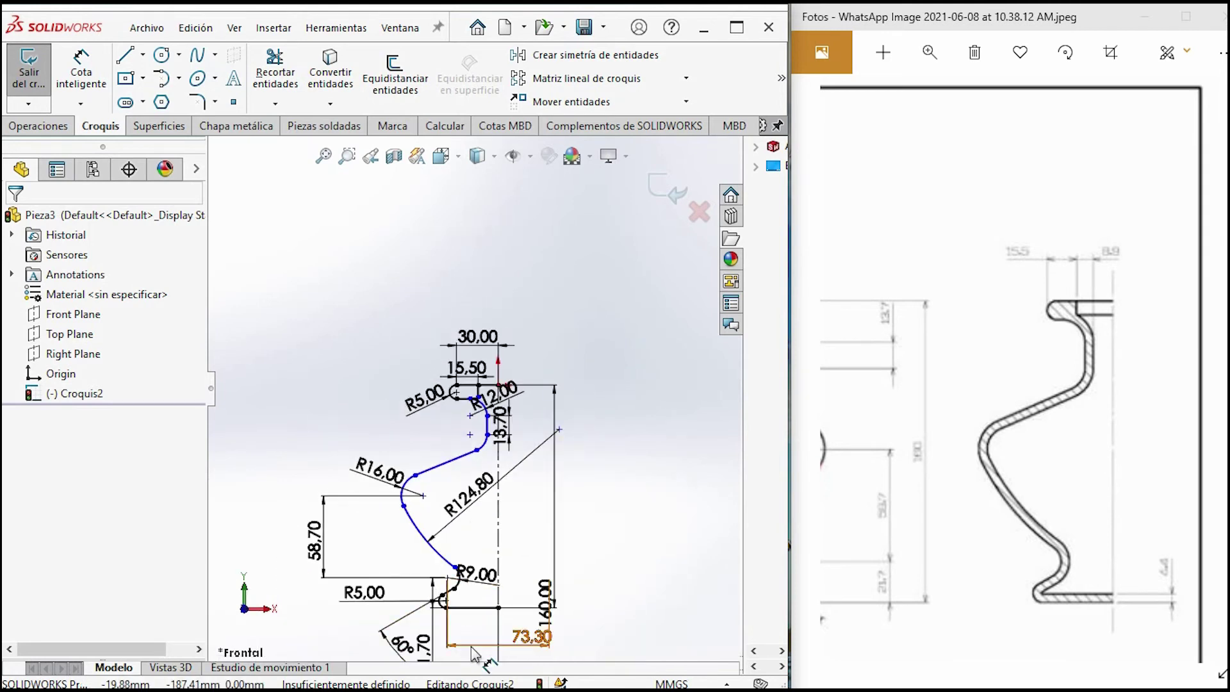
Offset the curved profile and R12 arc 4.40 mm inward with reversed direction
left_click_drag(472, 632, 498, 413)
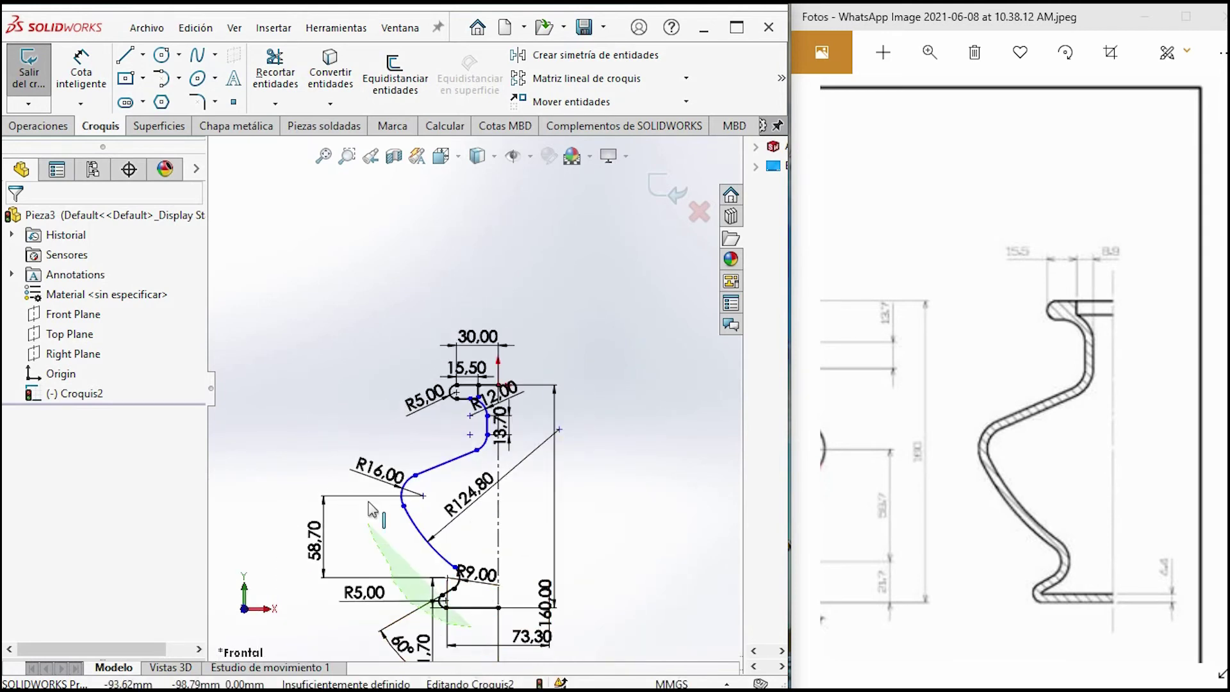
mouse_move(485, 411)
left_mouse_down()
mouse_move(500, 411)
mouse_move(489, 426)
left_mouse_up()
scroll(490, 426, "down", 2)
scroll(447, 316, "down", 2)
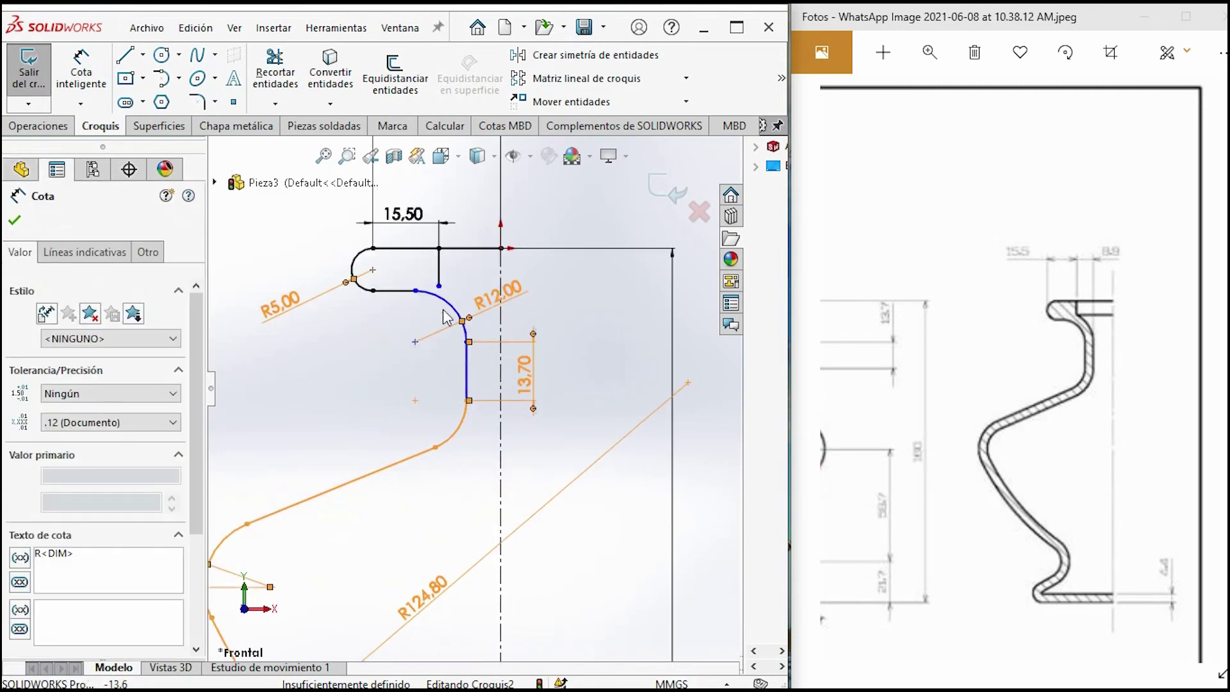
key("Escape")
left_click(459, 310, "ctrl")
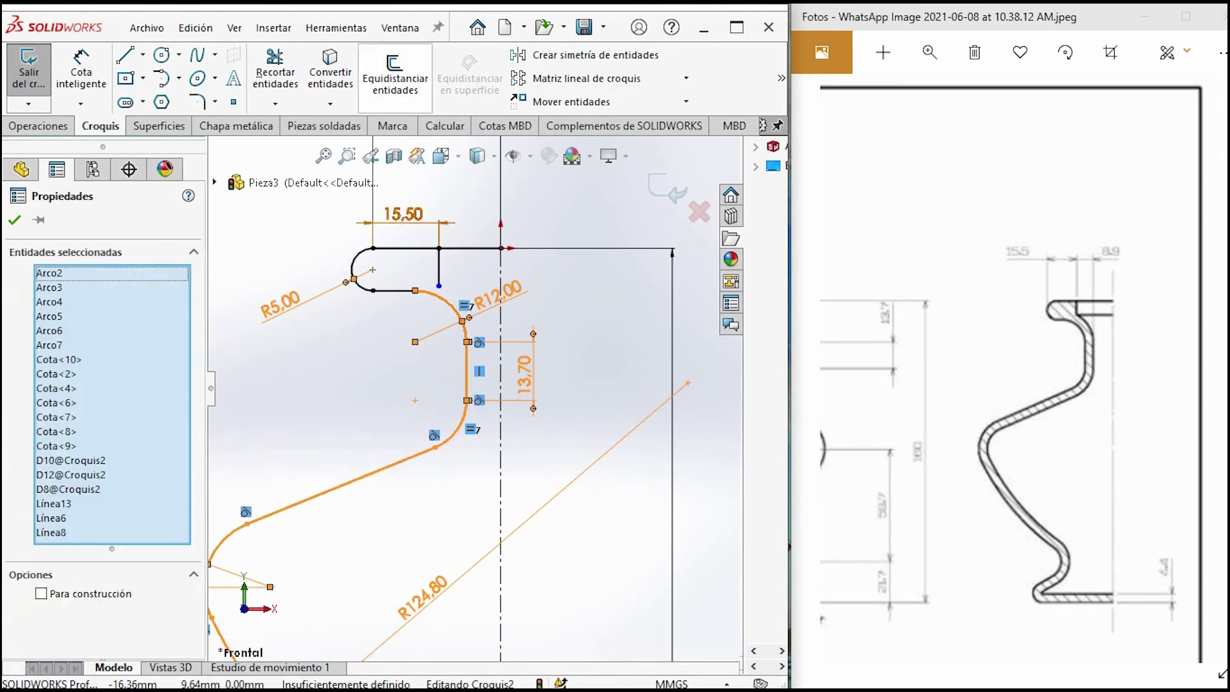
left_click(396, 77)
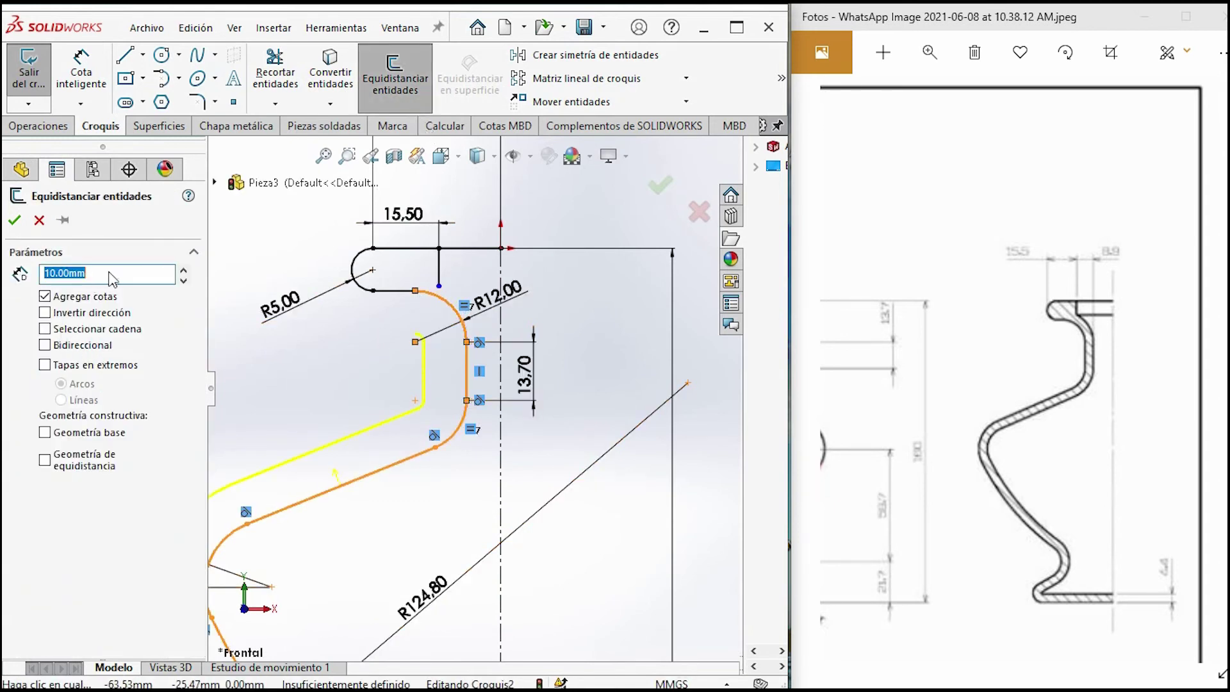
type("4.4")
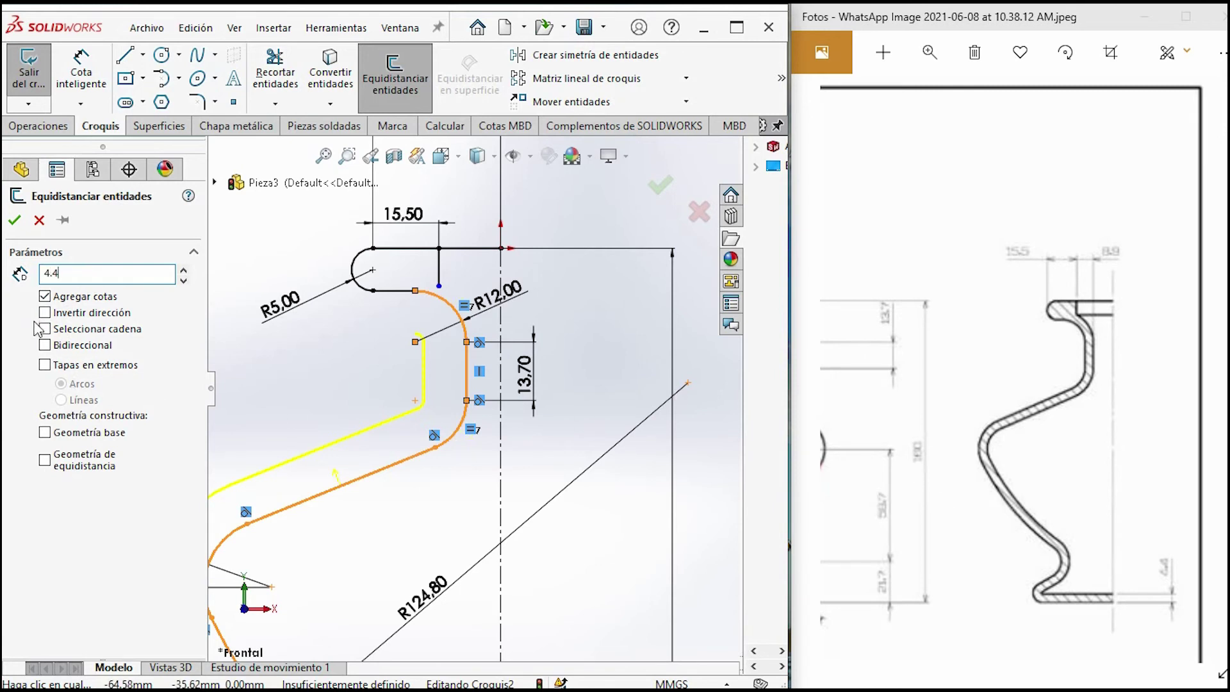
key("Return")
left_click(45, 313)
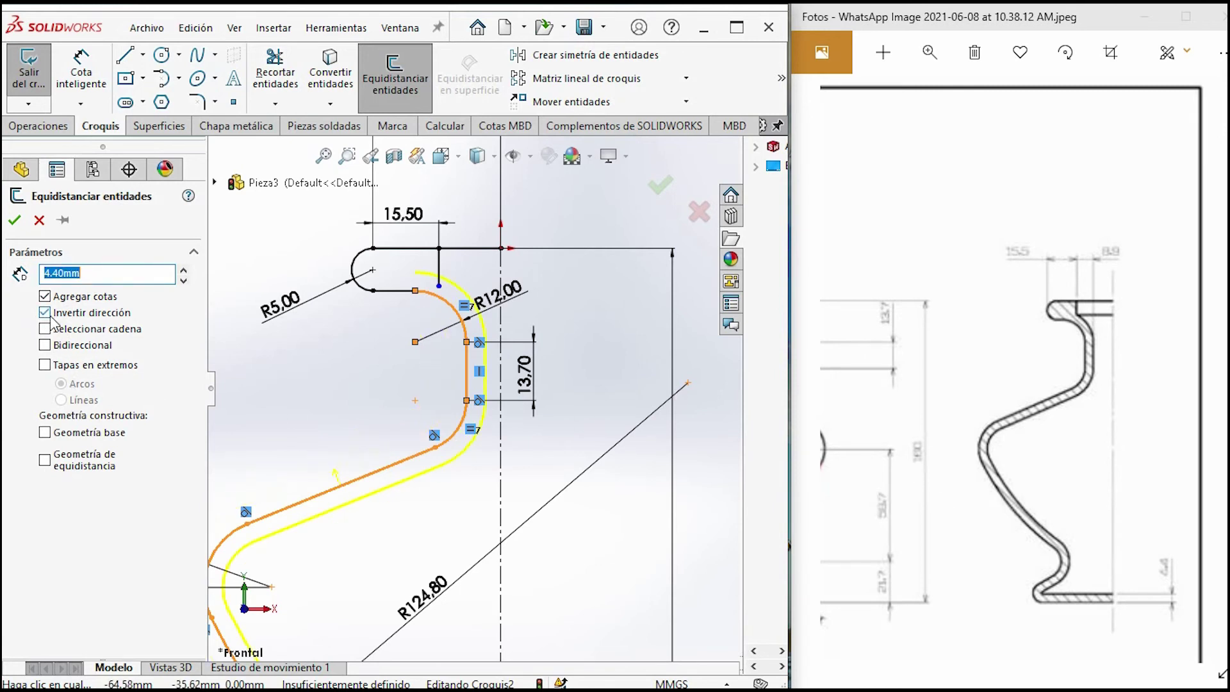
left_click(16, 221)
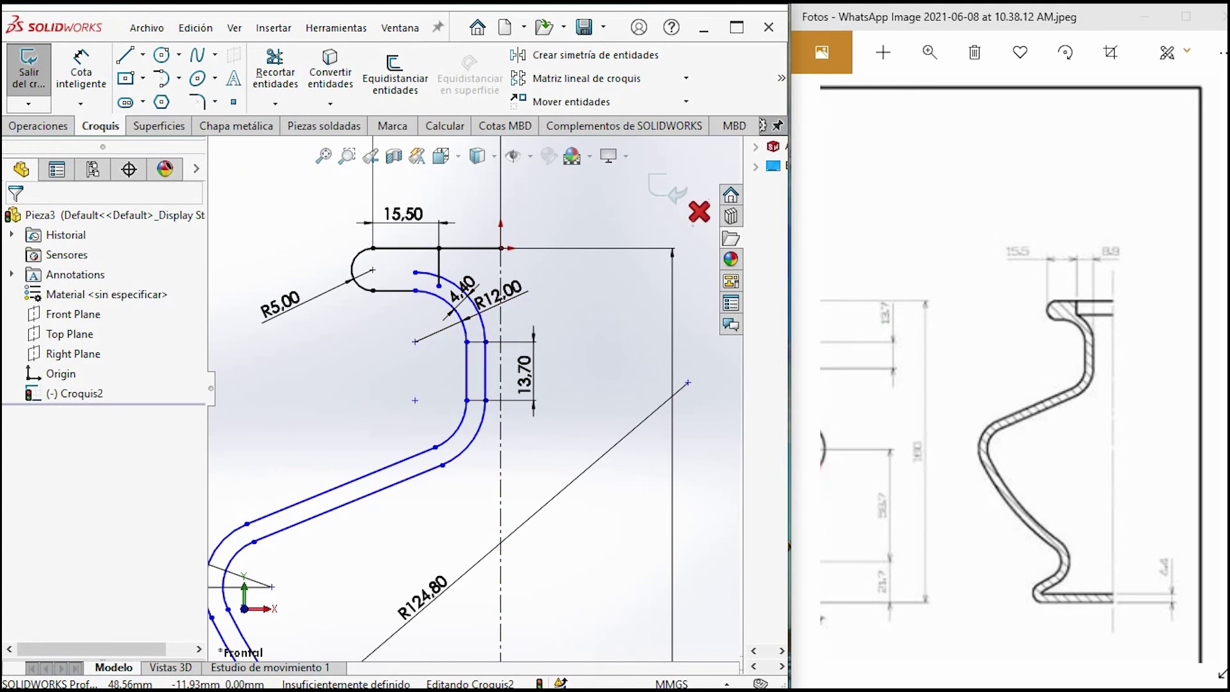
left_click(81, 72)
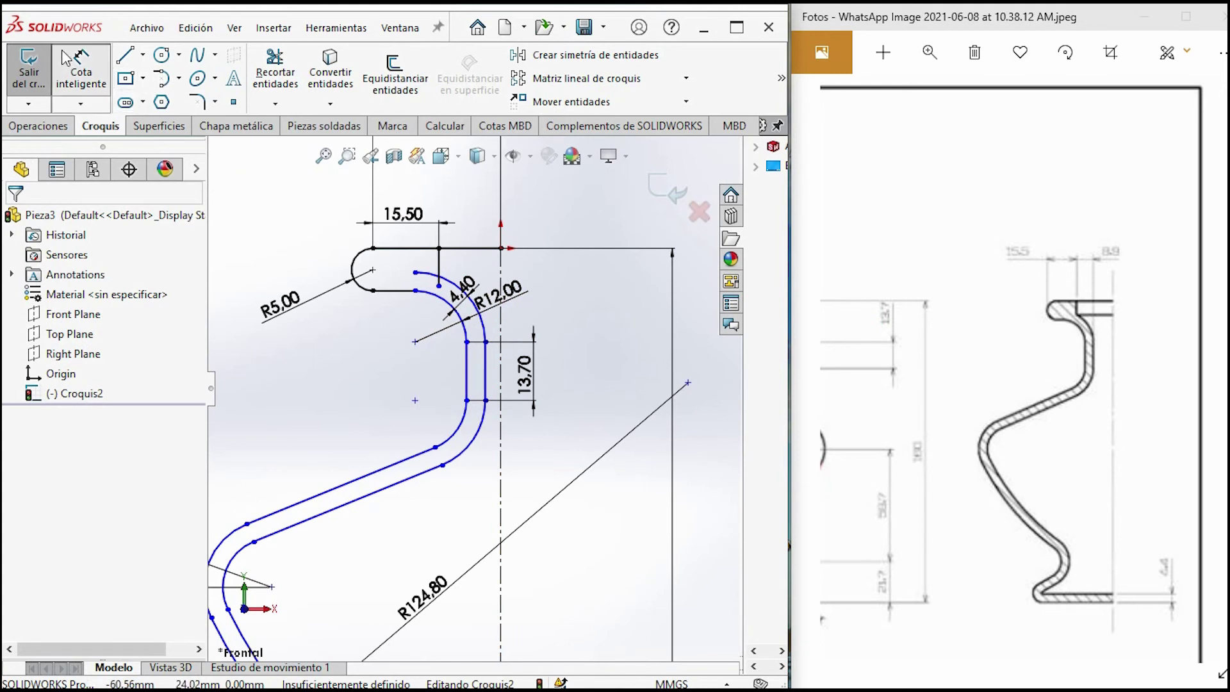
Dimension the top lip width between the top edge and the vertical line to 8.90
left_click(438, 249)
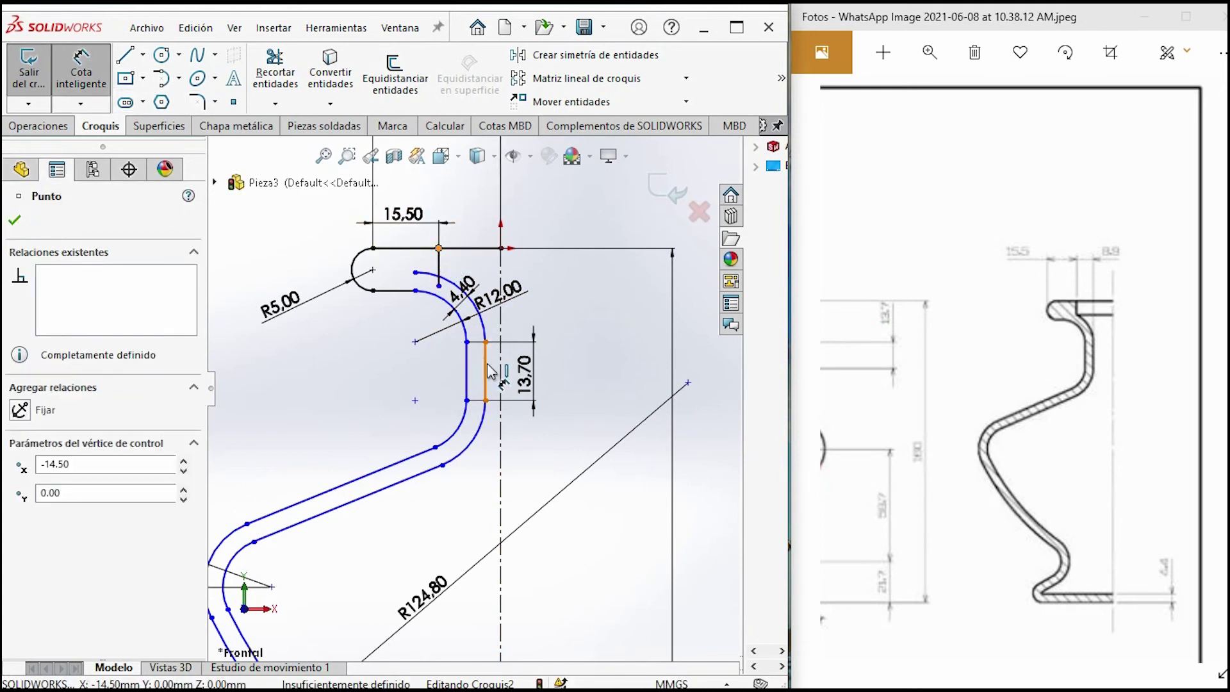
left_click(487, 372)
left_click(477, 192)
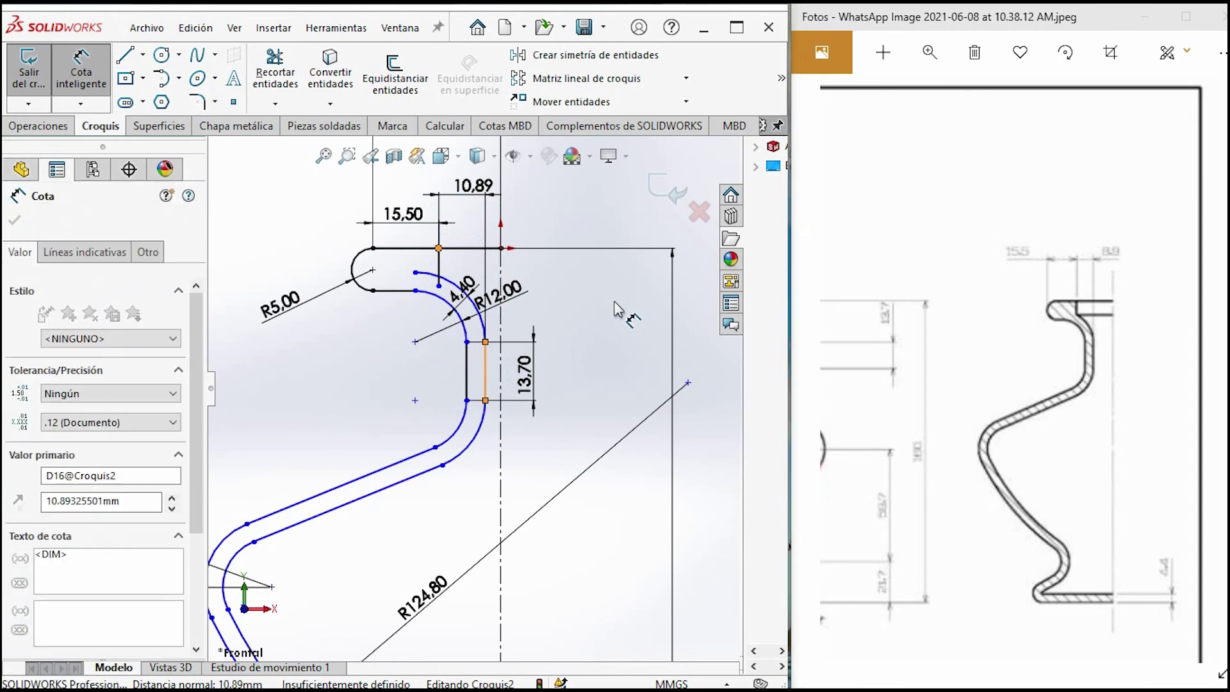
type("8.9")
key("Escape")
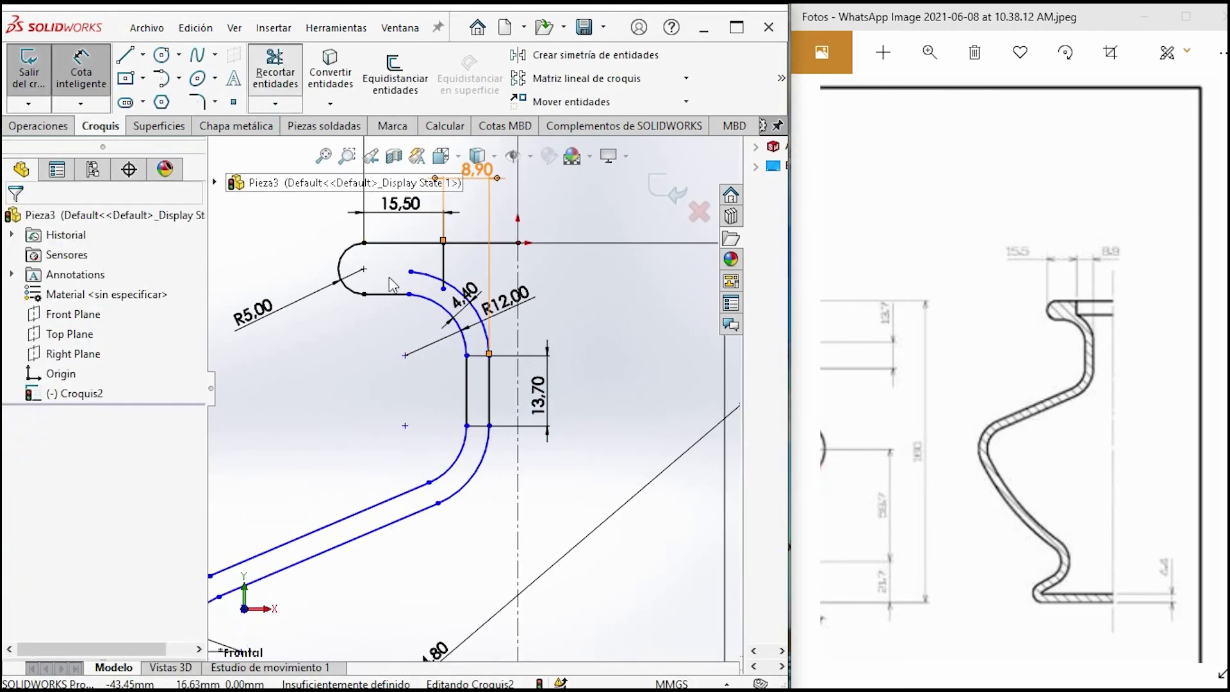
Trim away the unwanted extra piece of the top line
scroll(392, 285, "down", 3)
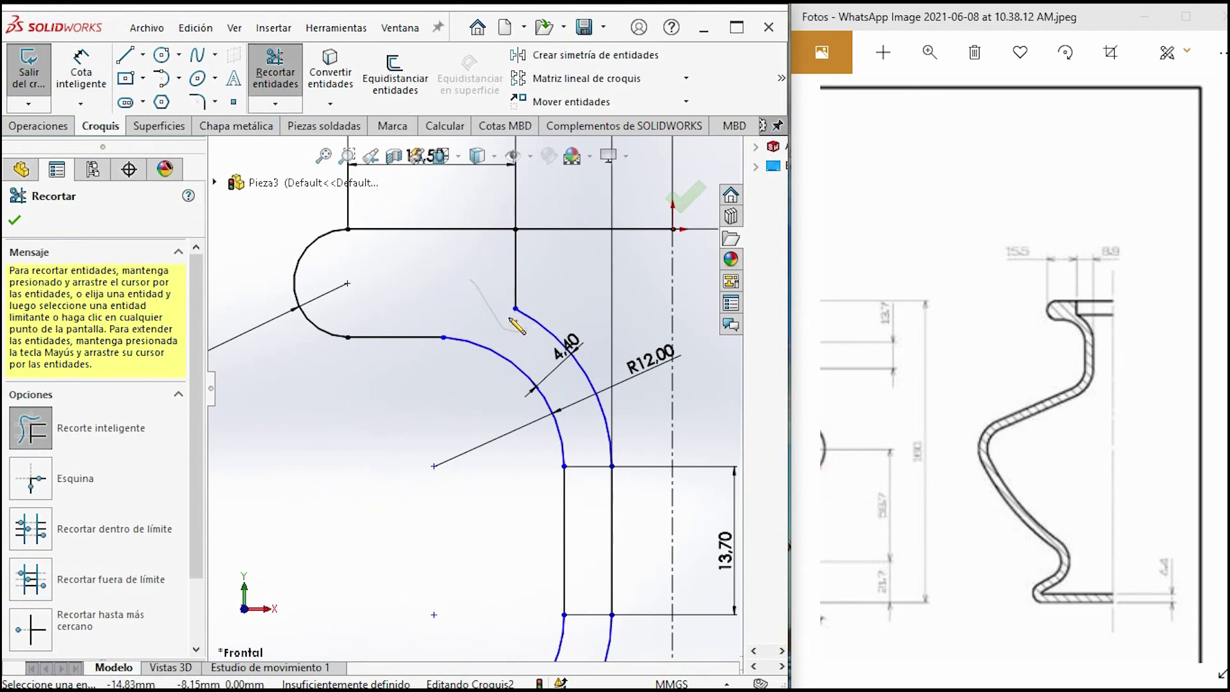
left_click_drag(506, 328, 640, 218)
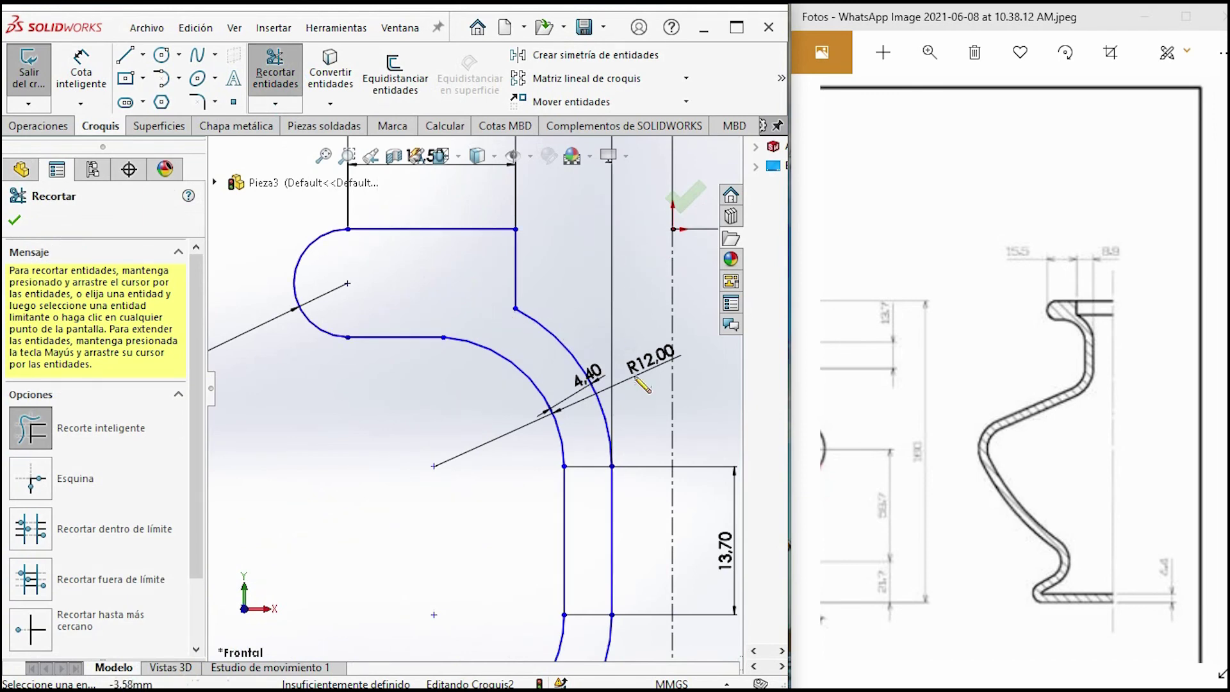
scroll(553, 545, "up", 3)
scroll(552, 544, "up", 2)
scroll(467, 608, "down", 3)
scroll(466, 607, "down", 2)
scroll(467, 607, "down", 1)
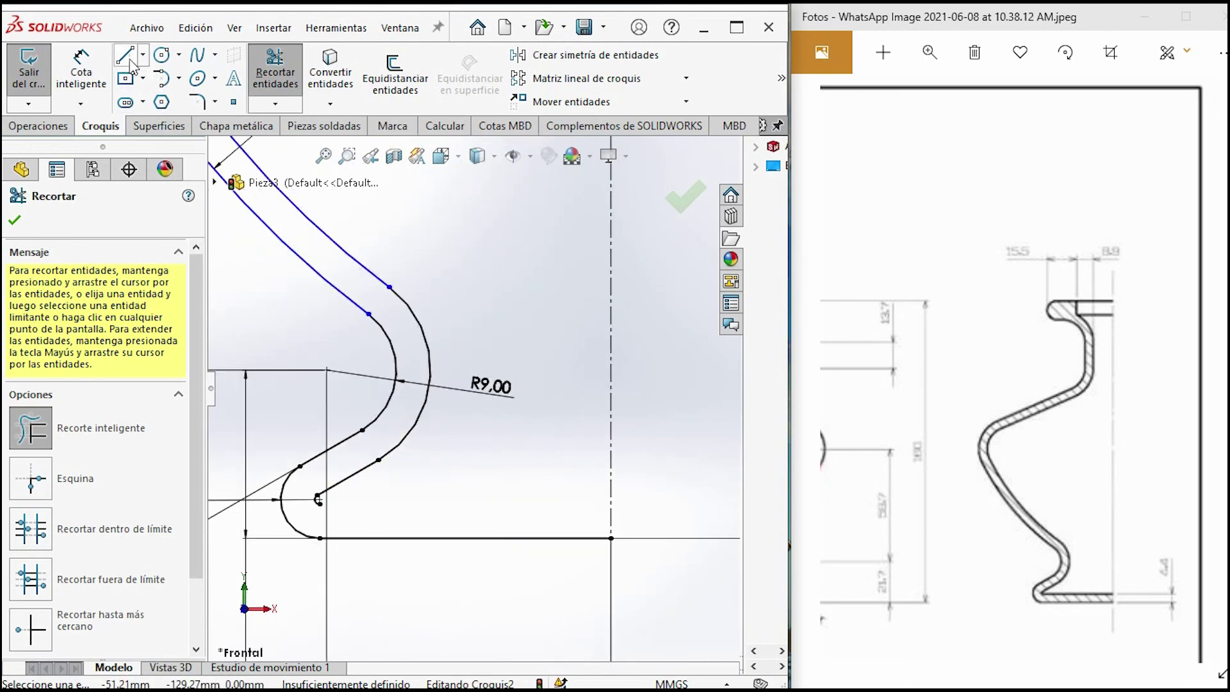
Close the base: horizontal line from the inner curve's lower end to the centreline, then short vertical
left_click(132, 59)
left_click(319, 502)
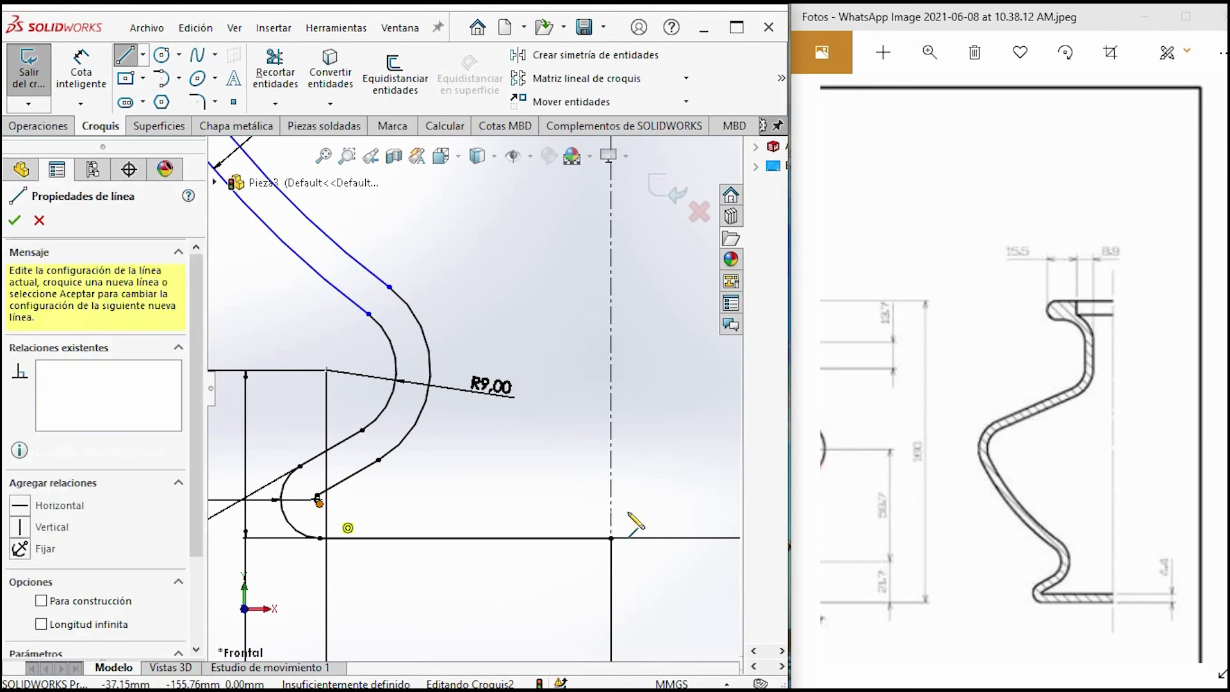
left_click(611, 503)
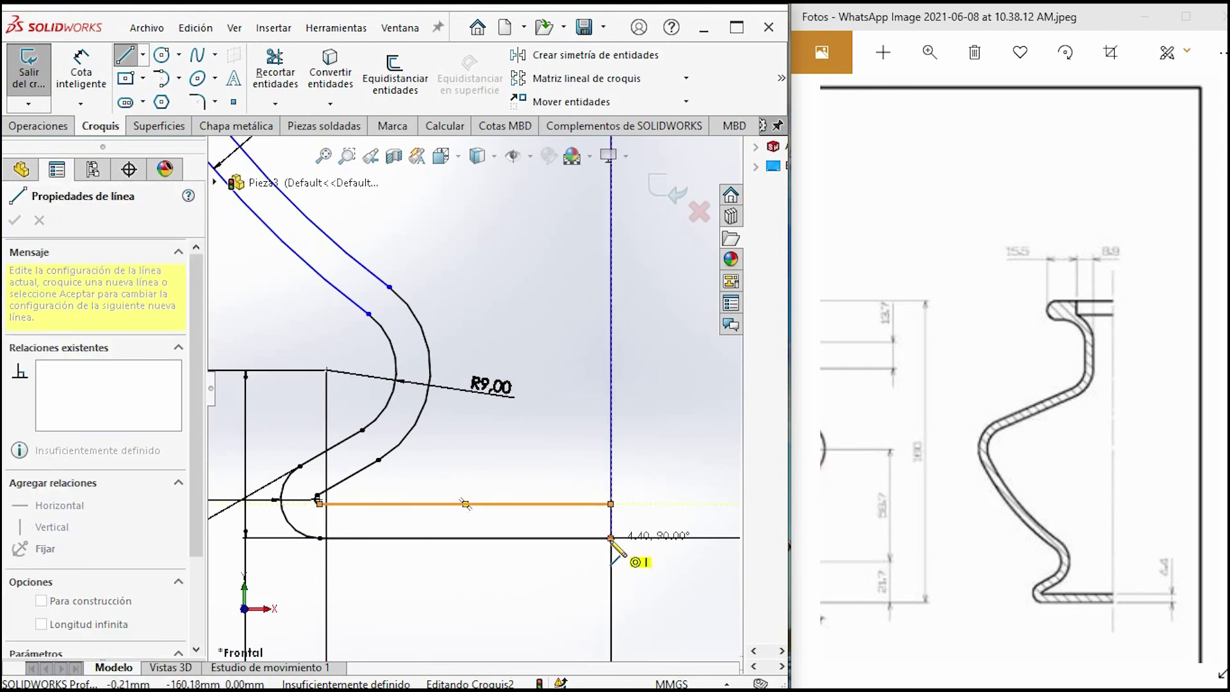
left_click(611, 539)
key("Escape")
scroll(409, 325, "up", 3)
scroll(423, 326, "up", 3)
scroll(442, 331, "up", 3)
scroll(411, 165, "down", 3)
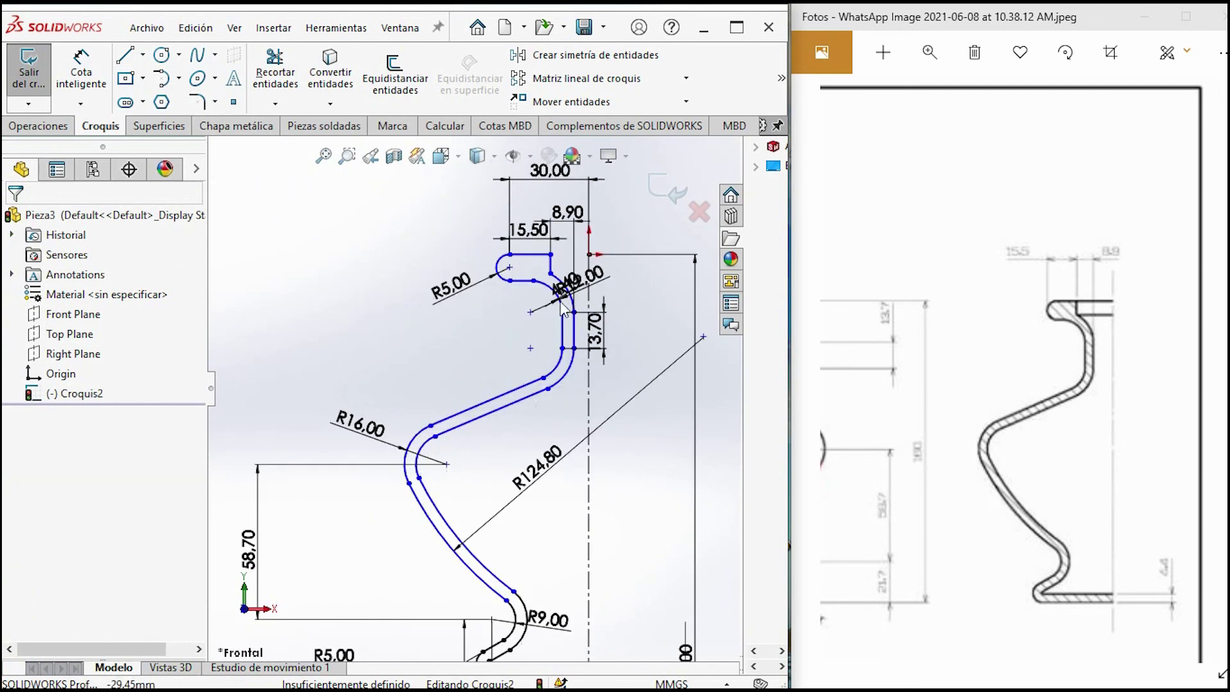
scroll(411, 166, "down", 2)
left_click(38, 126)
left_click(105, 73)
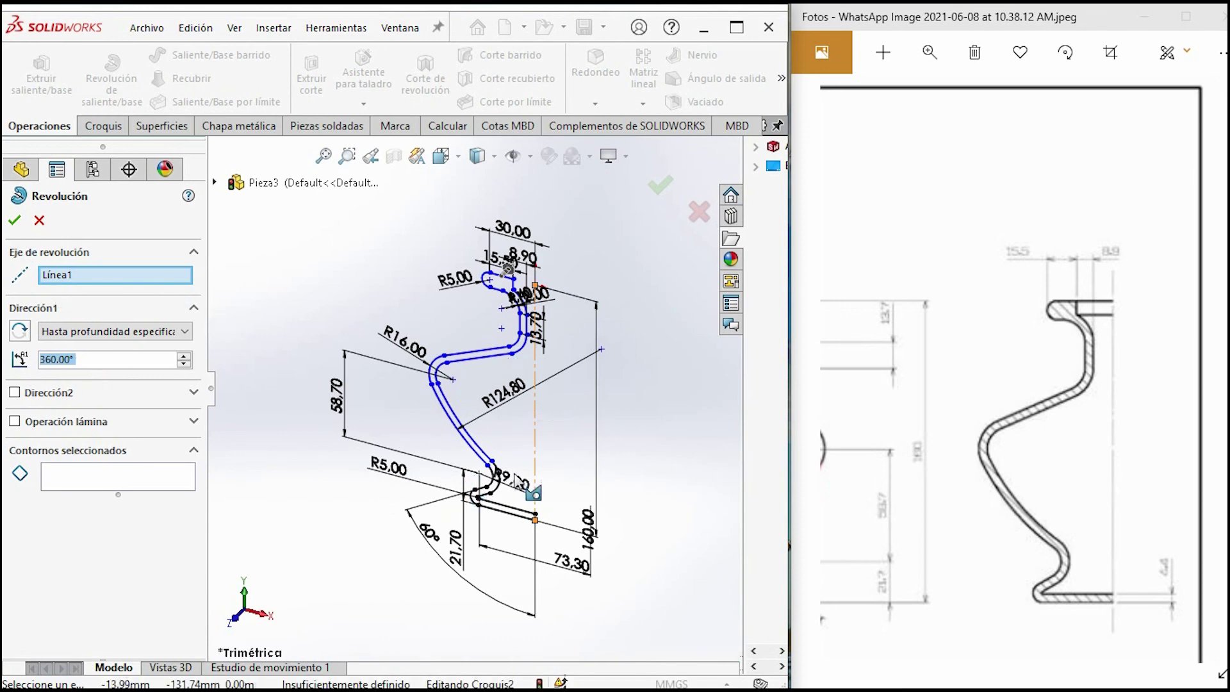
Revolve the closed profile region 360° around Línea1 into the Revolución1 vase body
scroll(553, 351, "down", 2)
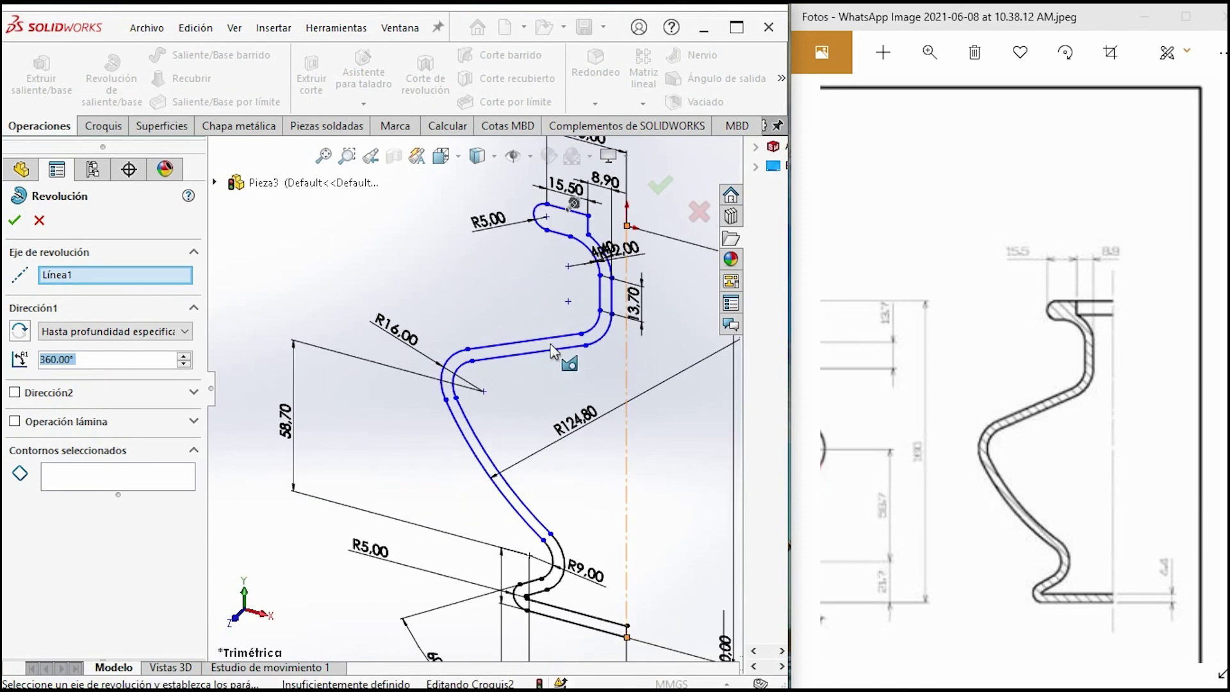
left_click(551, 346)
scroll(626, 407, "up", 3)
middle_click_drag(530, 406, 578, 402)
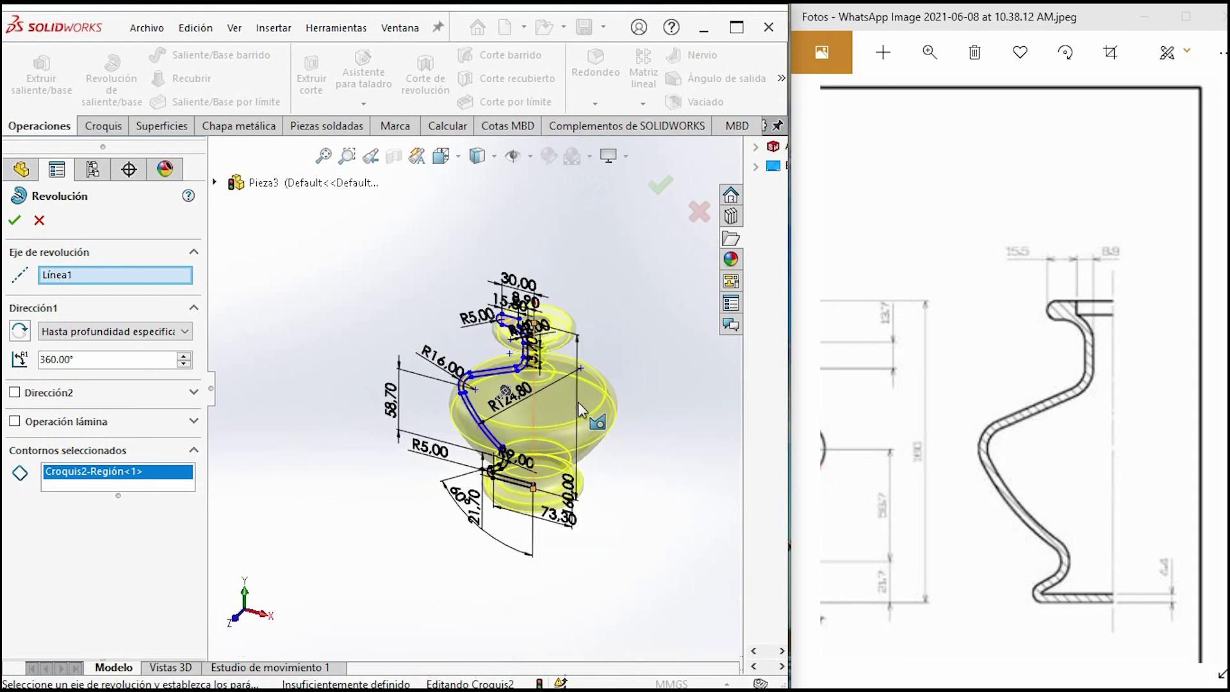
left_click(15, 222)
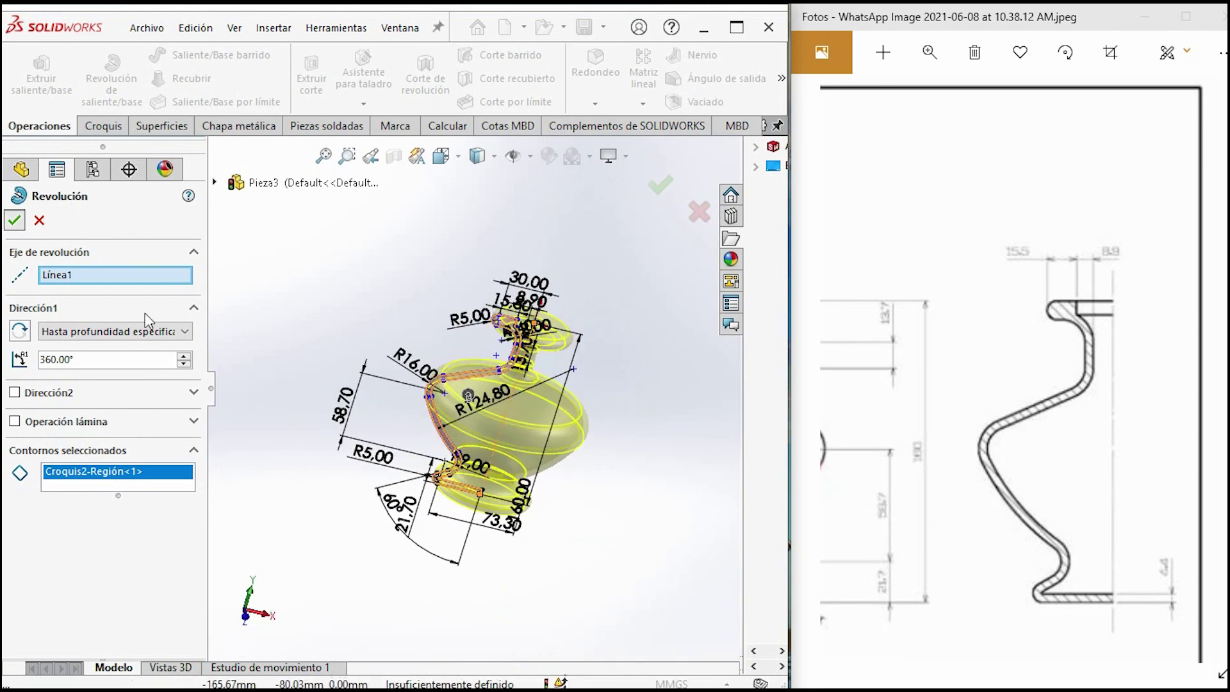
scroll(533, 398, "down", 3)
scroll(533, 398, "down", 2)
middle_click_drag(534, 398, 535, 394)
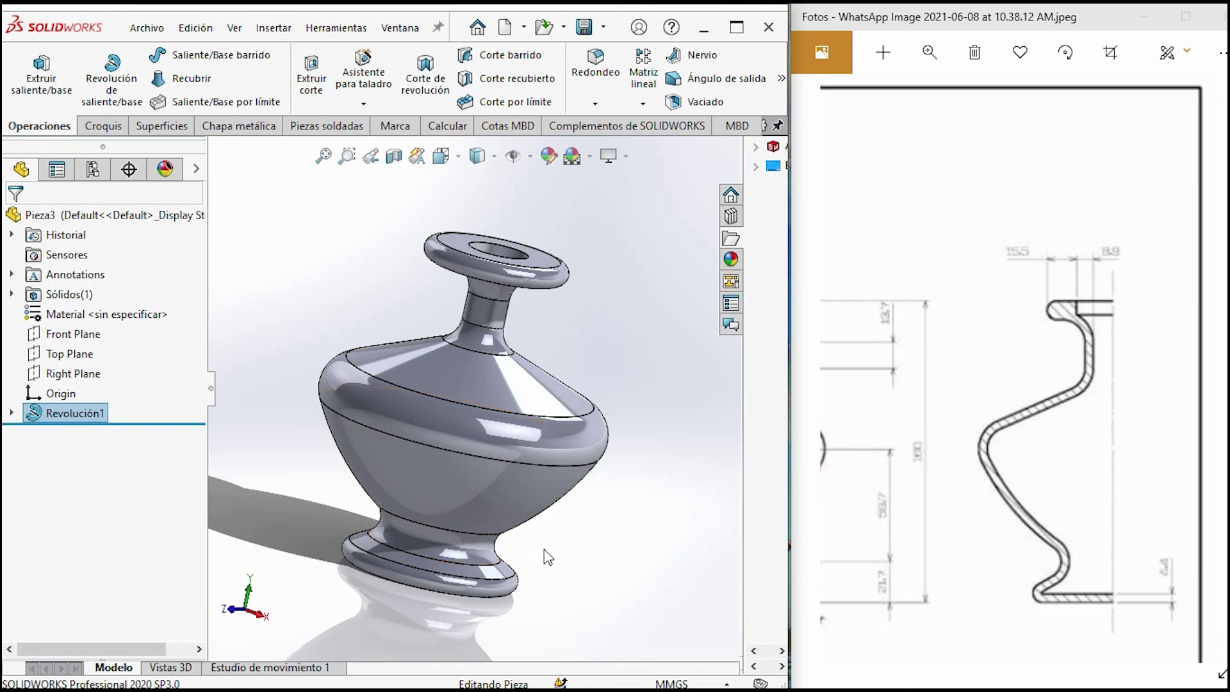
Maximize the SOLIDWORKS window and show the vase in isometric view
left_click(735, 27)
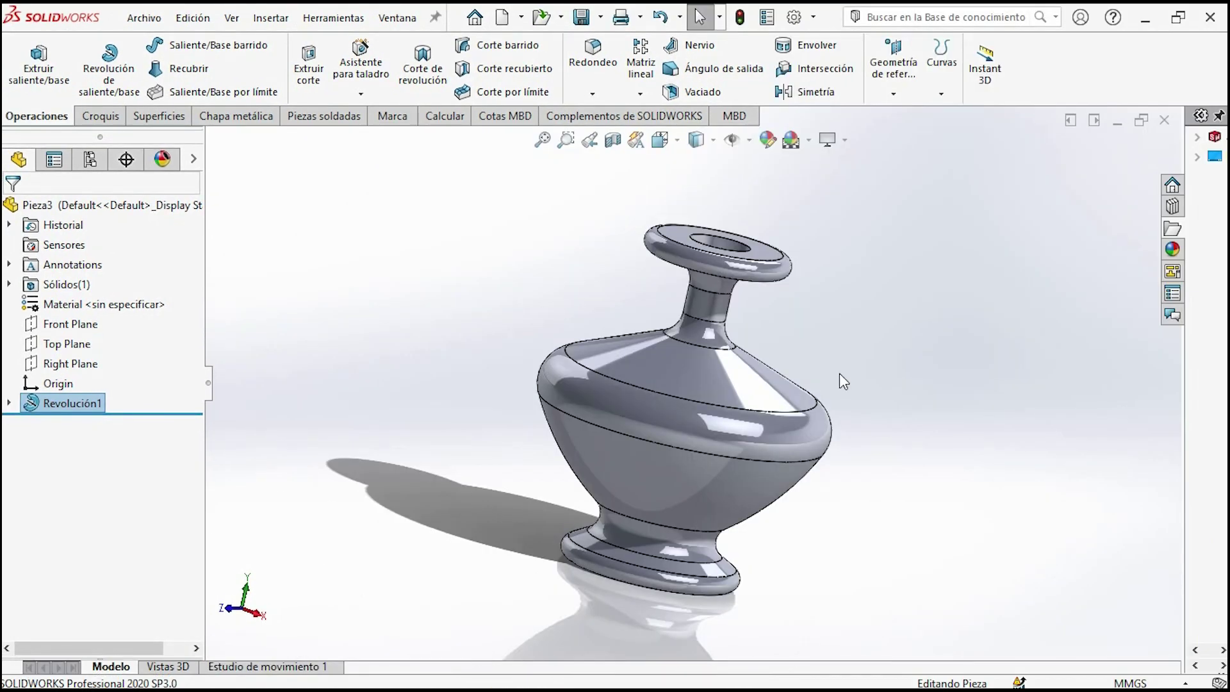
key("ctrl+7")
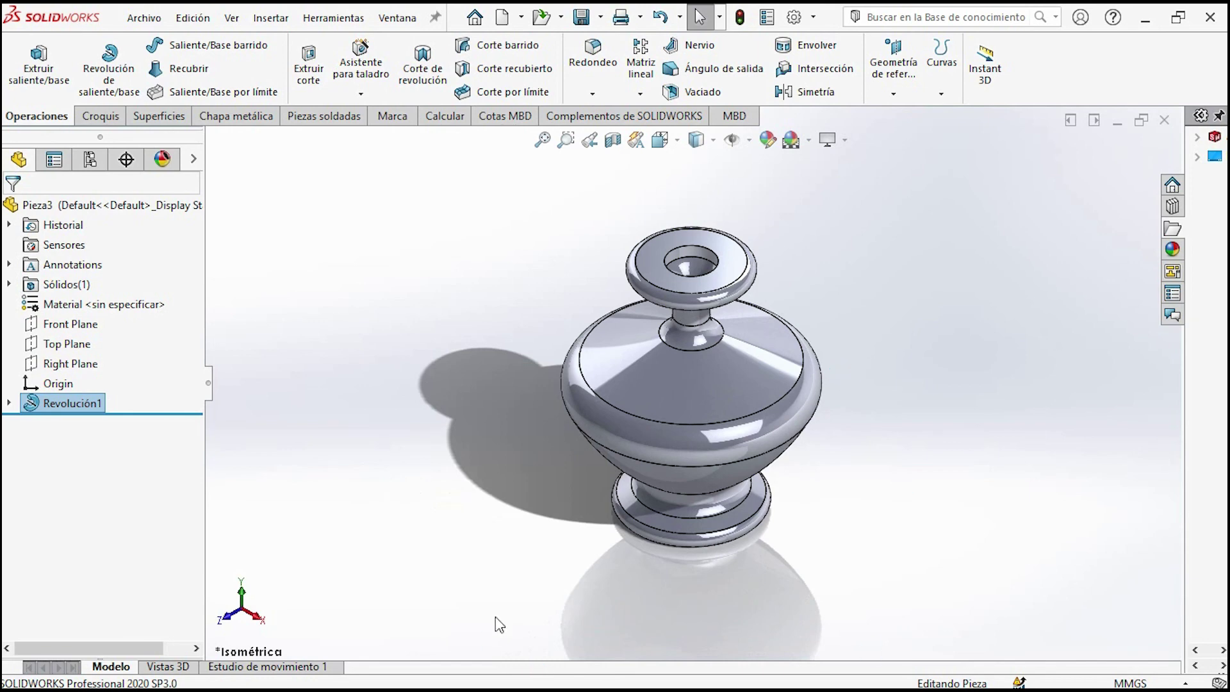